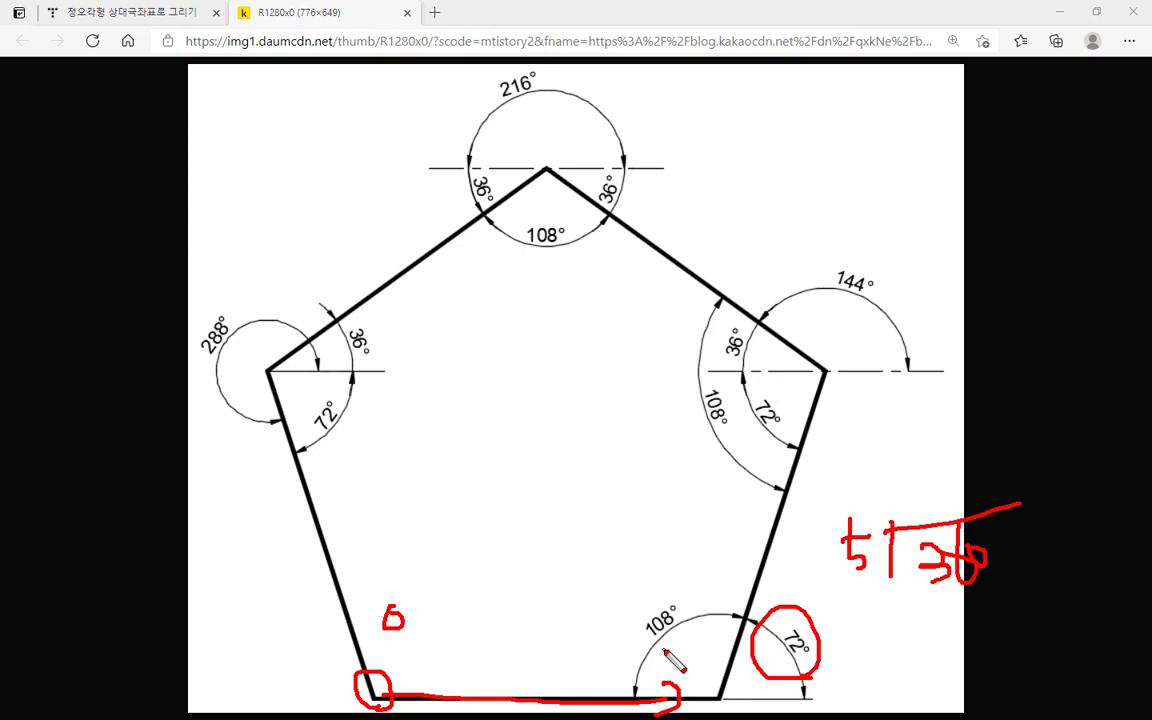
- Clear the markup and extend the pentagon's base with a straight line, noting 180 and marking its 72° and 108° angles
key("e")
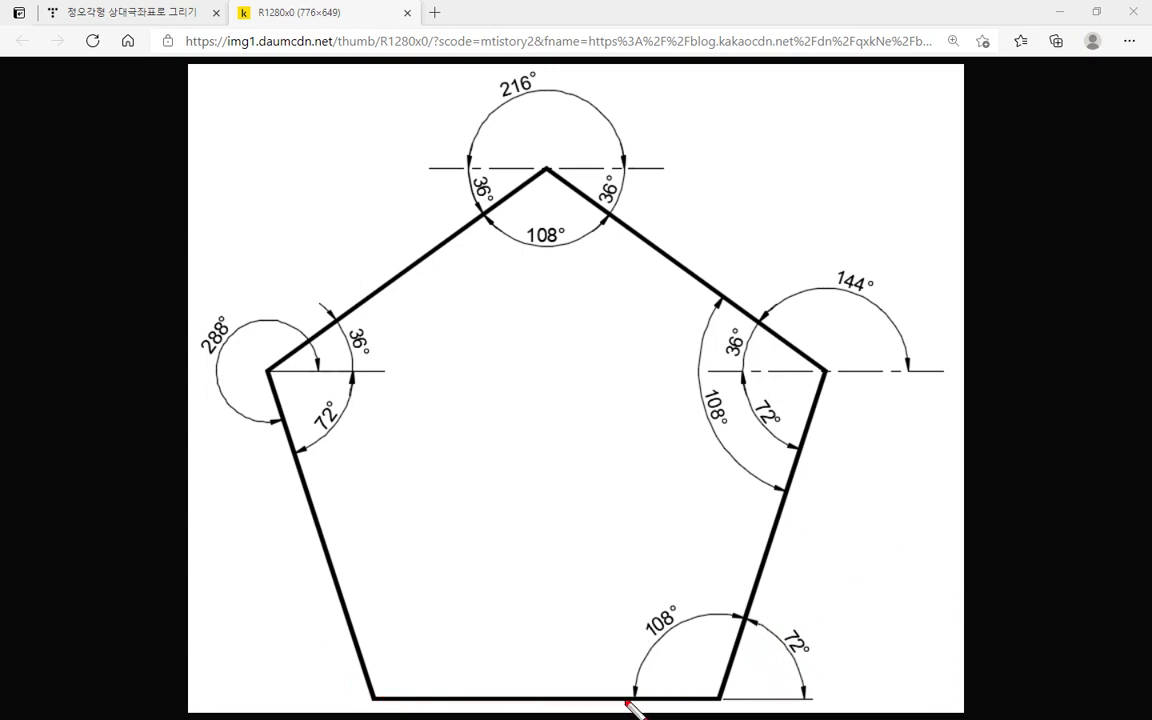
left_click_drag(612, 697, 894, 698, "shift")
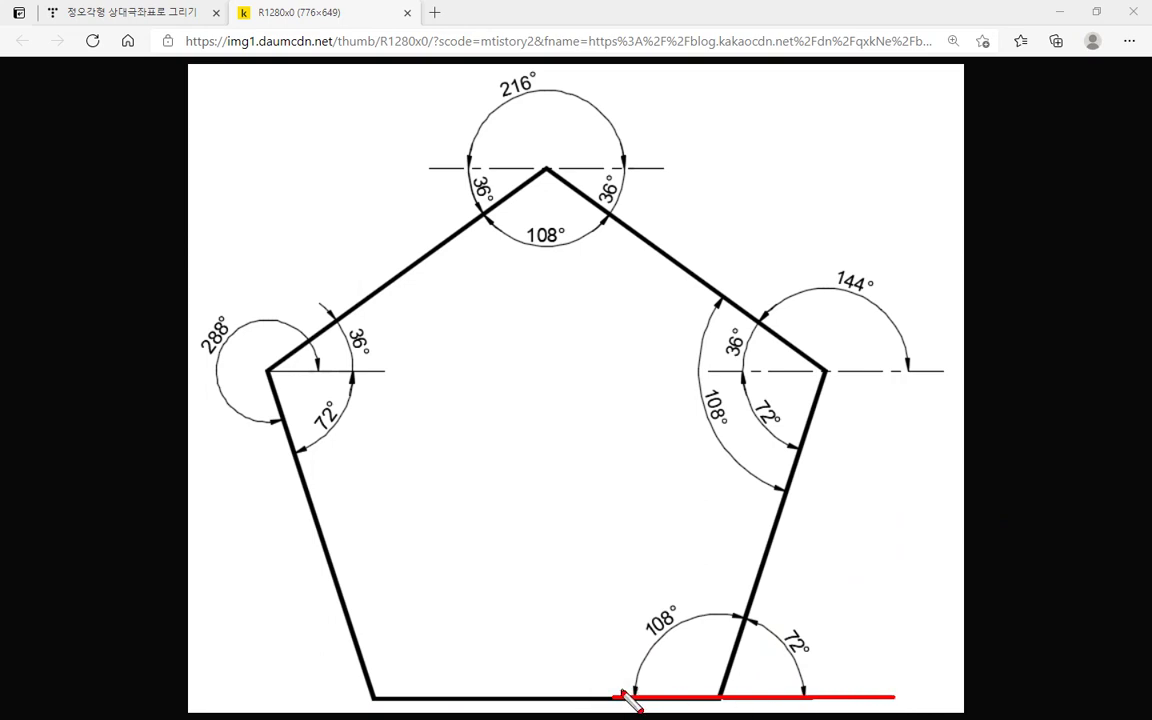
left_click_drag(567, 640, 565, 690)
mouse_move(601, 646)
left_mouse_down()
mouse_move(594, 666)
mouse_move(580, 659)
mouse_move(623, 671)
mouse_move(610, 668)
left_mouse_up()
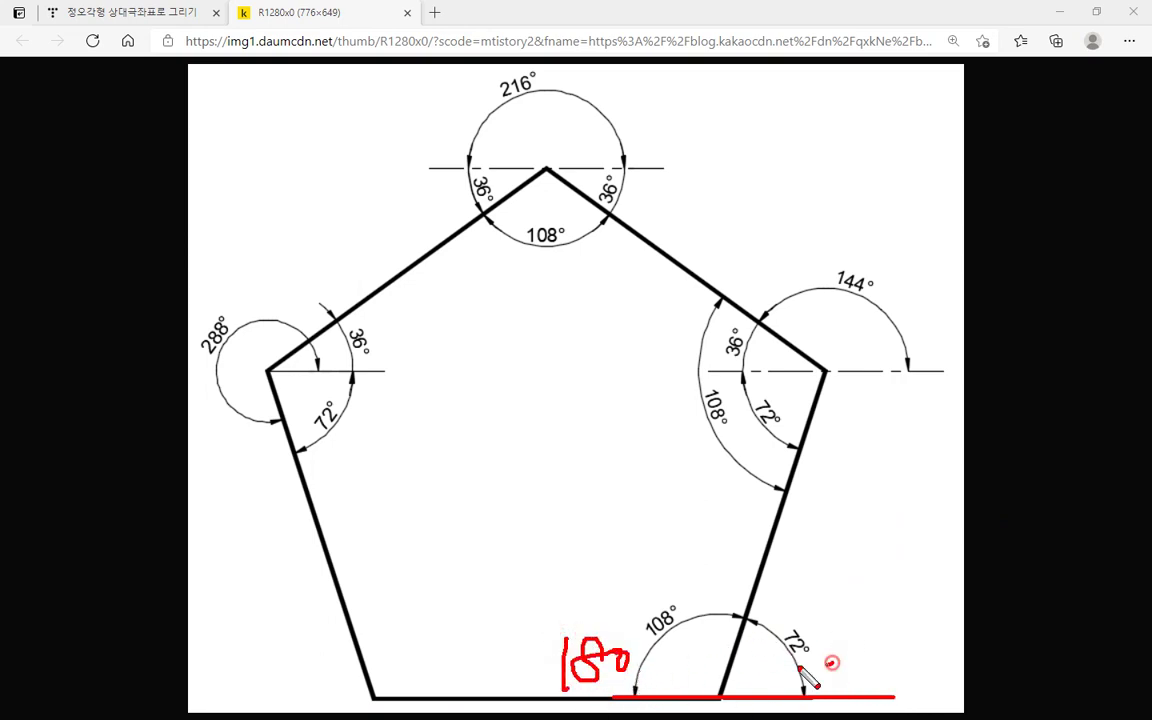
mouse_move(828, 663)
left_mouse_down()
mouse_move(830, 617)
mouse_move(813, 661)
left_mouse_up()
mouse_move(690, 626)
left_mouse_down()
mouse_move(657, 643)
mouse_move(674, 645)
mouse_move(665, 653)
left_mouse_up()
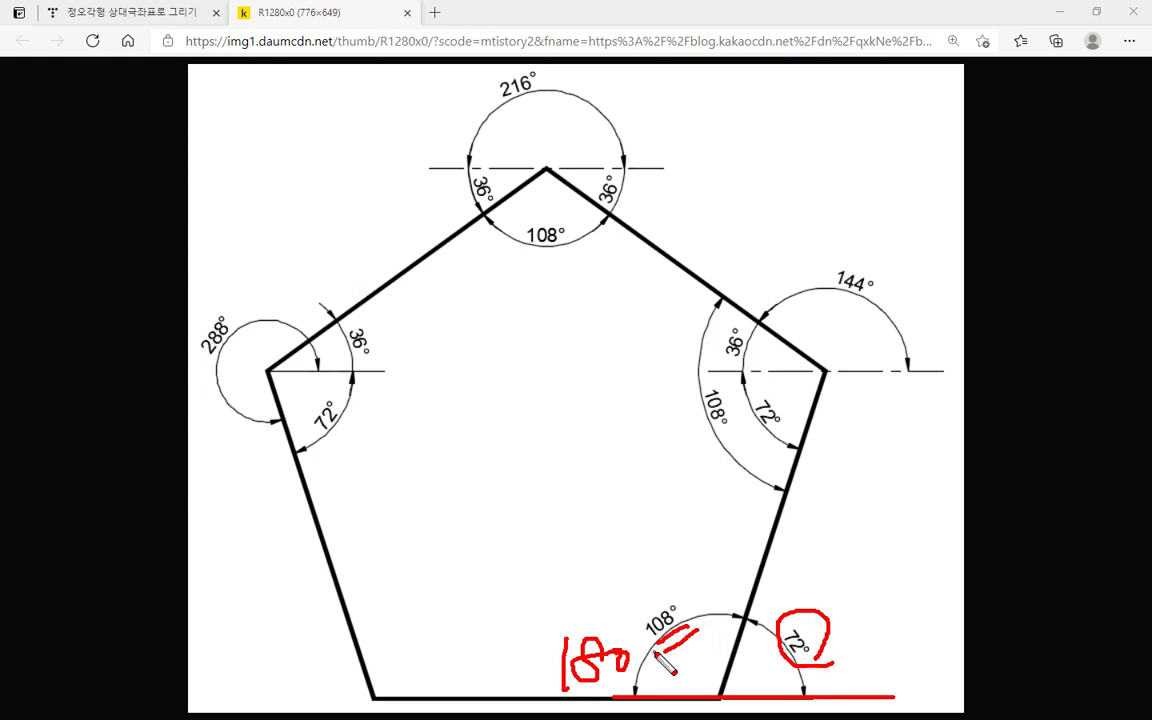
left_click(1042, 265)
mouse_move(836, 518)
left_mouse_down()
mouse_move(832, 538)
mouse_move(858, 555)
mouse_move(842, 513)
mouse_move(888, 548)
mouse_move(908, 512)
mouse_move(981, 552)
mouse_move(982, 568)
left_mouse_up()
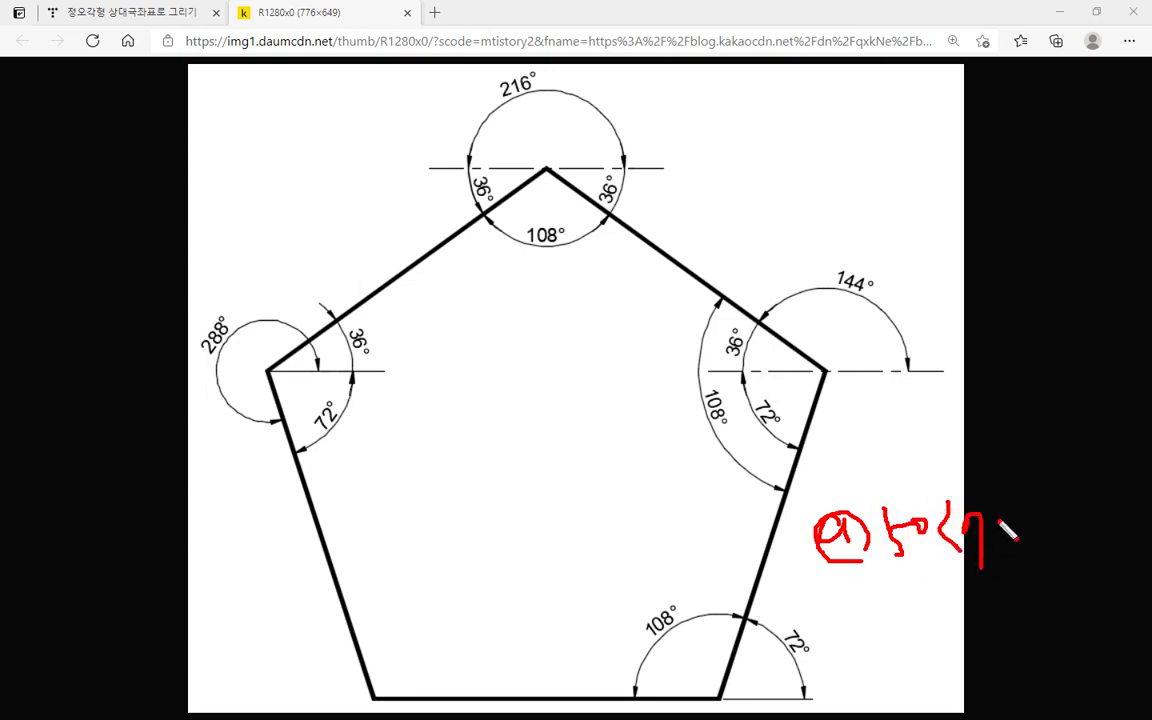
left_click_drag(992, 518, 1030, 534)
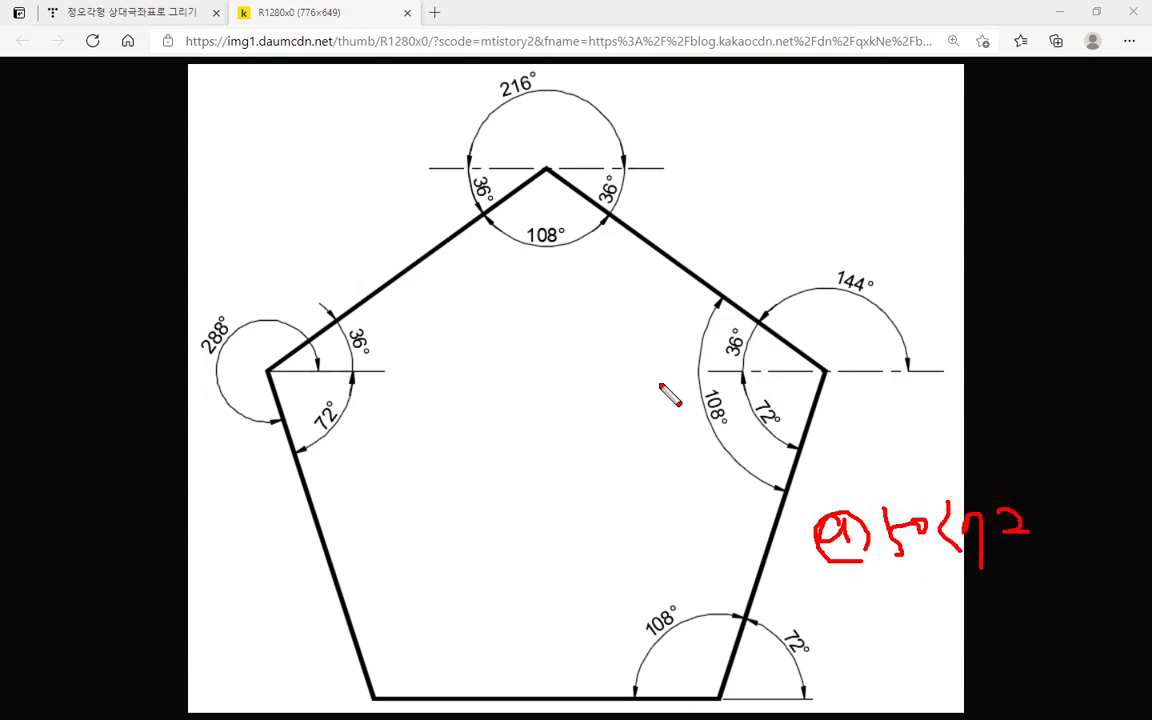
- Replace the note with zero-degree direction arrows at the two right-hand vertices and circle the adjacent 72° angles
mouse_move(826, 356)
left_mouse_down()
mouse_move(834, 378)
mouse_move(825, 376)
mouse_move(954, 372)
mouse_move(943, 394)
left_mouse_up()
key("e")
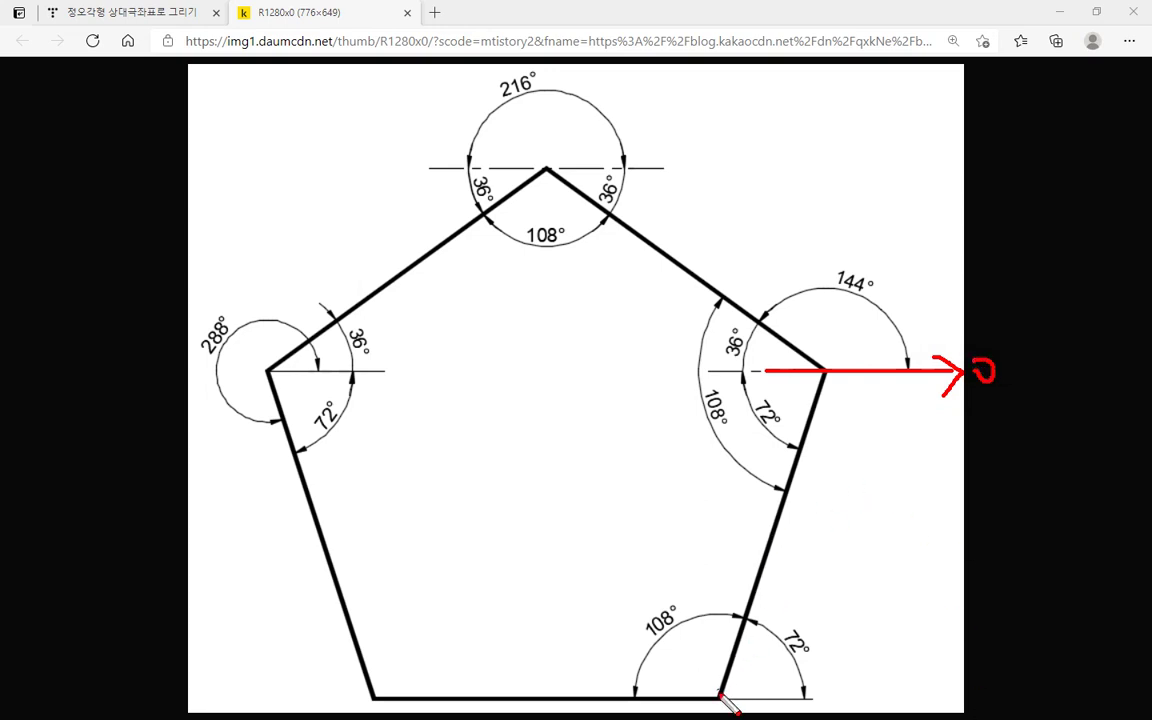
mouse_move(718, 695)
left_mouse_down()
mouse_move(930, 695)
mouse_move(945, 710)
left_mouse_up()
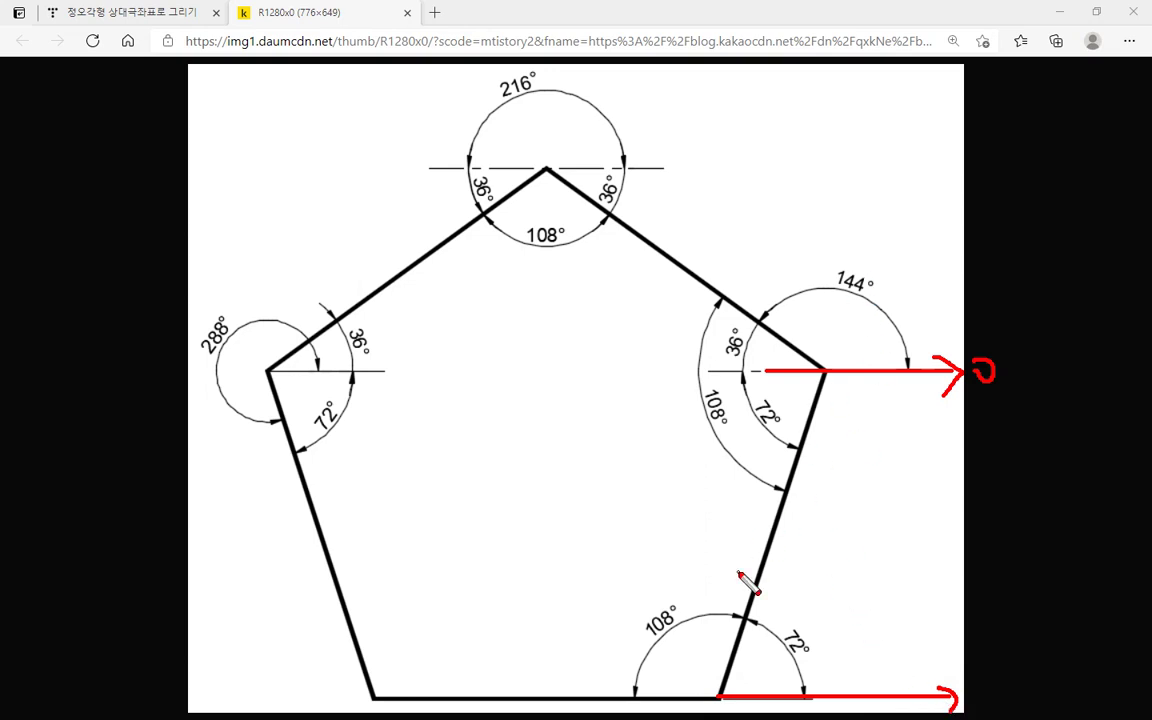
mouse_move(774, 392)
left_mouse_down()
mouse_move(756, 418)
mouse_move(779, 440)
left_mouse_up()
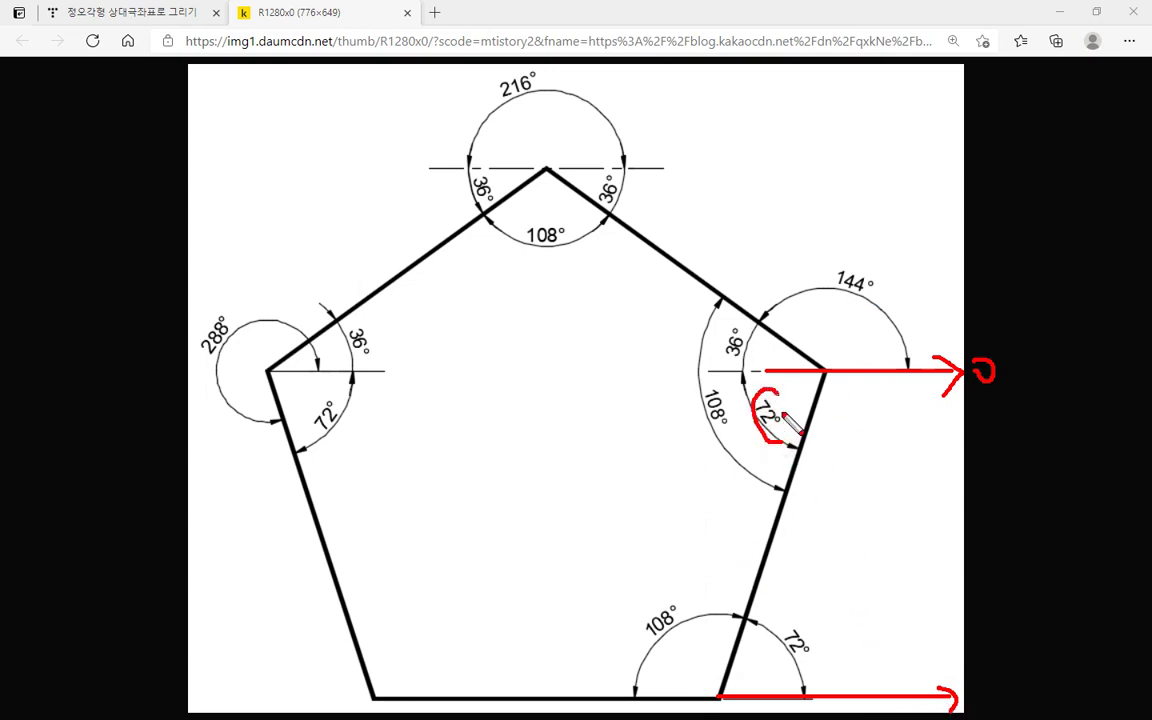
mouse_move(802, 668)
left_mouse_down()
mouse_move(797, 609)
mouse_move(816, 668)
mouse_move(808, 662)
left_mouse_up()
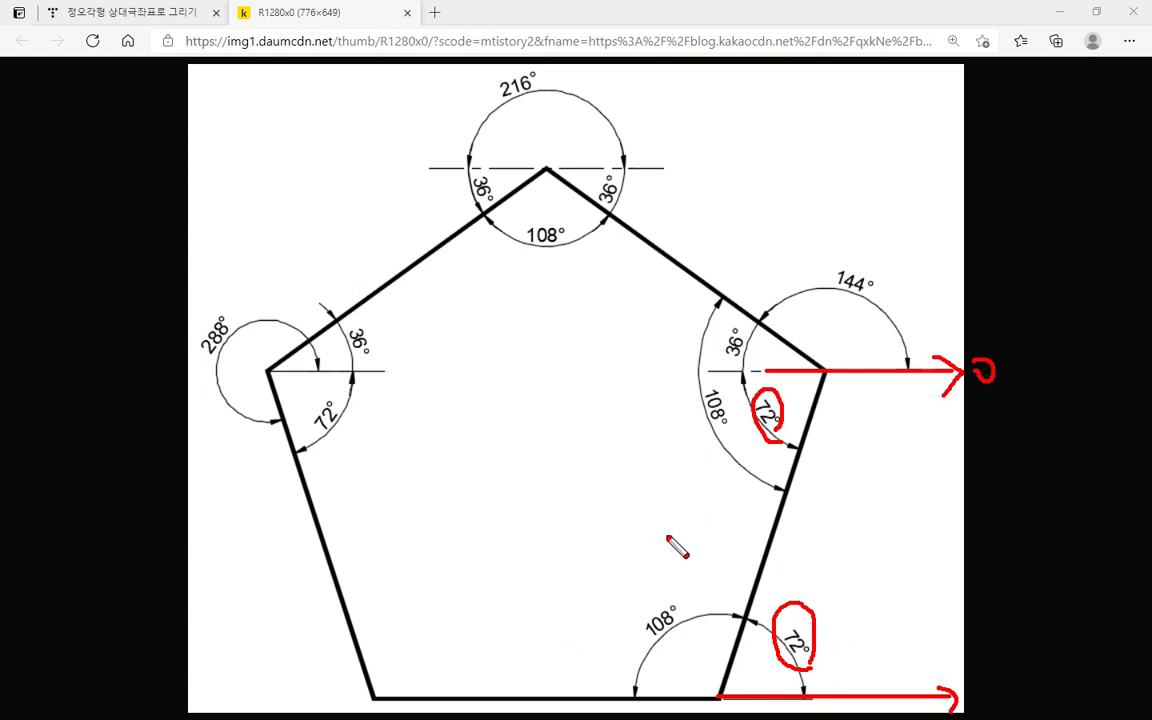
- Trace the 108° arc at the pentagon's upper-right vertex and circle its 108° and 36° labels
left_click_drag(768, 371, 730, 370)
mouse_move(715, 299)
left_mouse_down()
mouse_move(687, 362)
mouse_move(778, 507)
left_mouse_up()
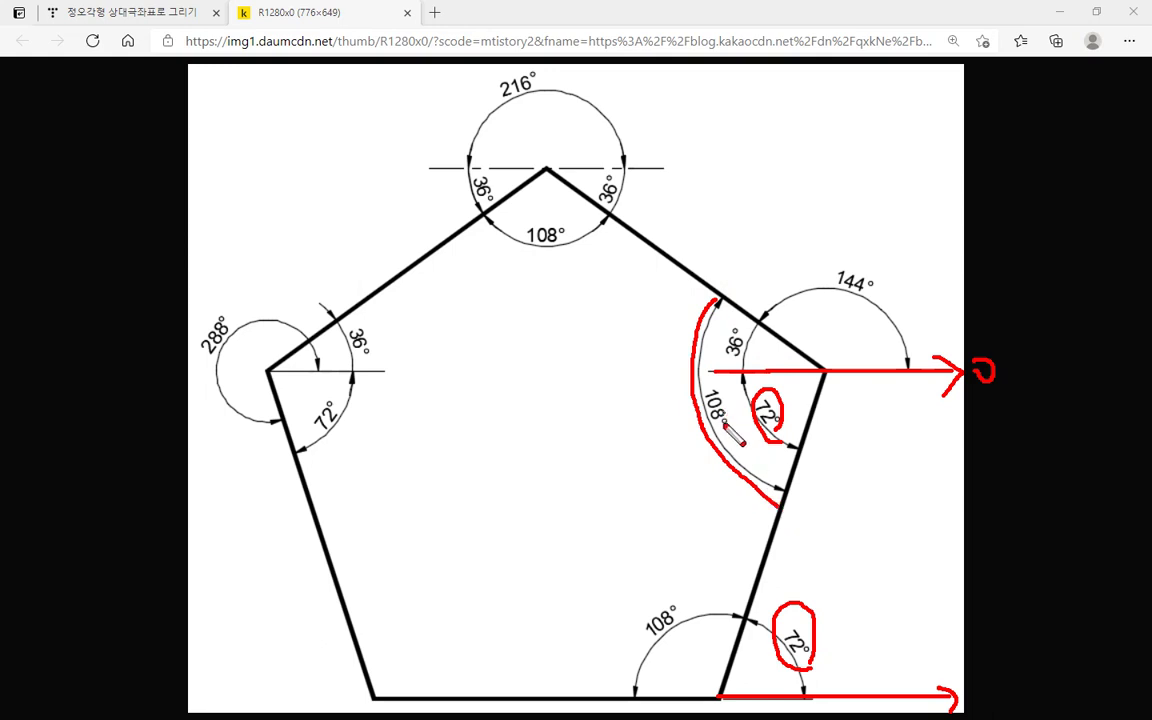
mouse_move(720, 438)
left_mouse_down()
mouse_move(697, 393)
mouse_move(744, 405)
mouse_move(731, 460)
left_mouse_up()
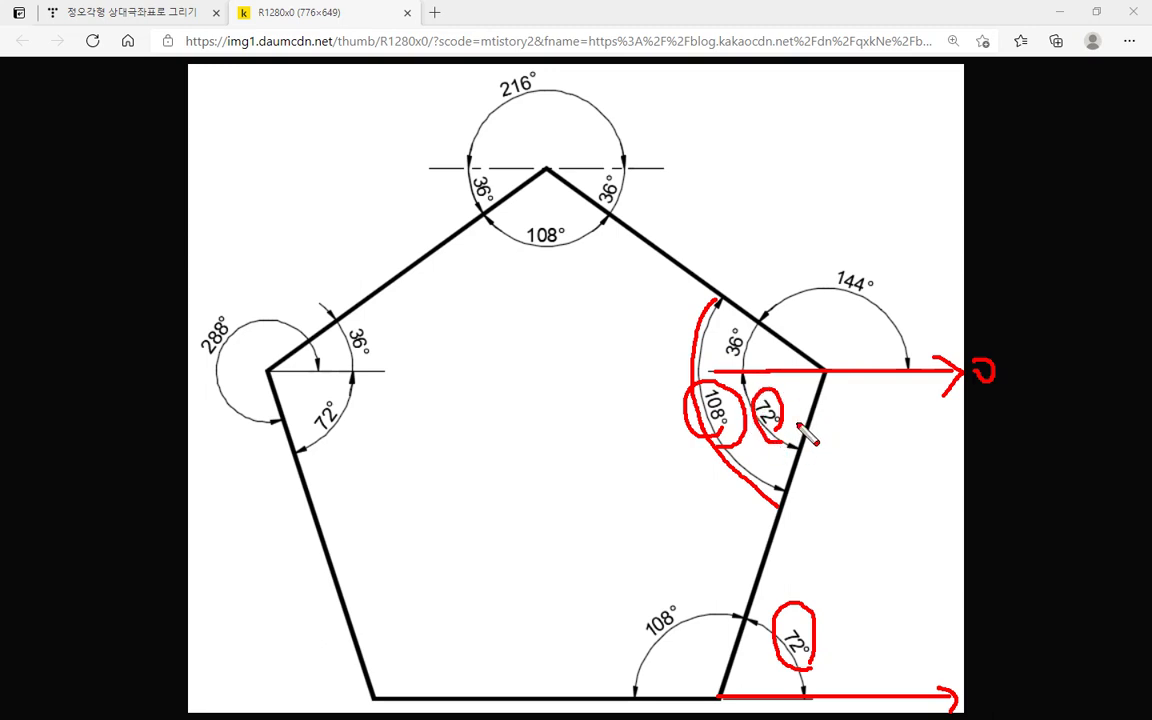
mouse_move(742, 370)
left_mouse_down()
mouse_move(709, 337)
mouse_move(759, 338)
mouse_move(749, 368)
left_mouse_up()
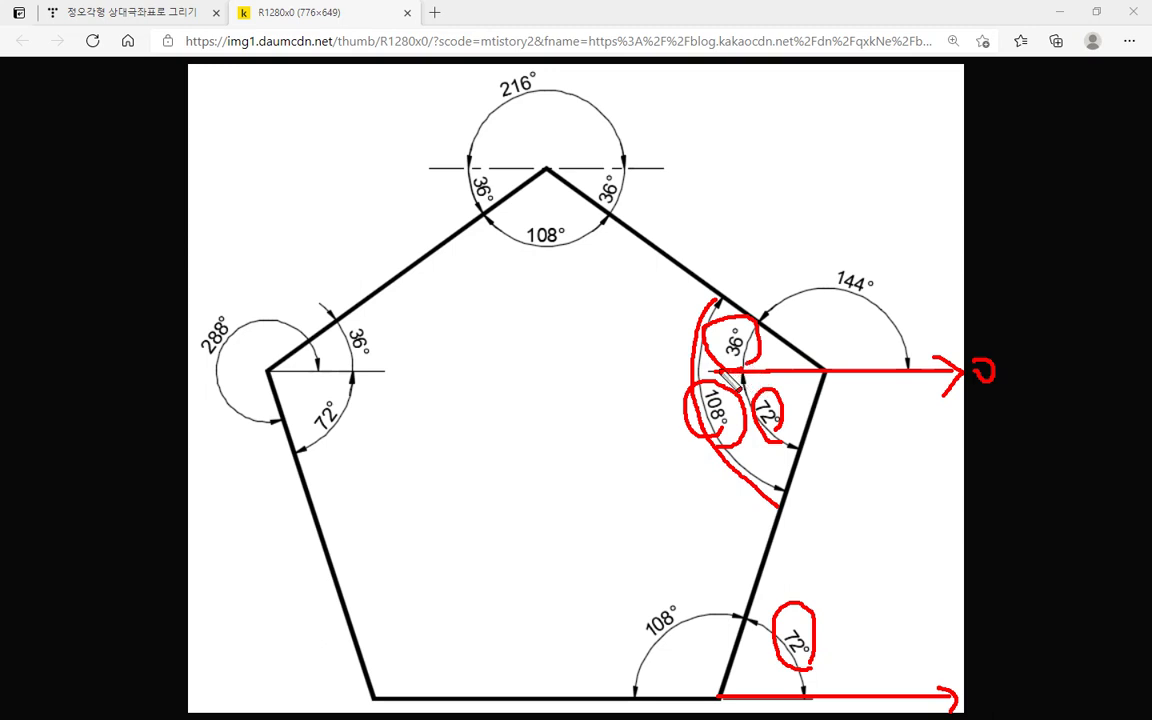
- Clear the markup, draw a straight horizontal line through the upper-right vertex, and circle its 36° and 144° labels
key("e")
left_click_drag(656, 371, 967, 370, "shift")
mouse_move(740, 365)
left_mouse_down()
mouse_move(732, 329)
mouse_move(752, 355)
left_mouse_up()
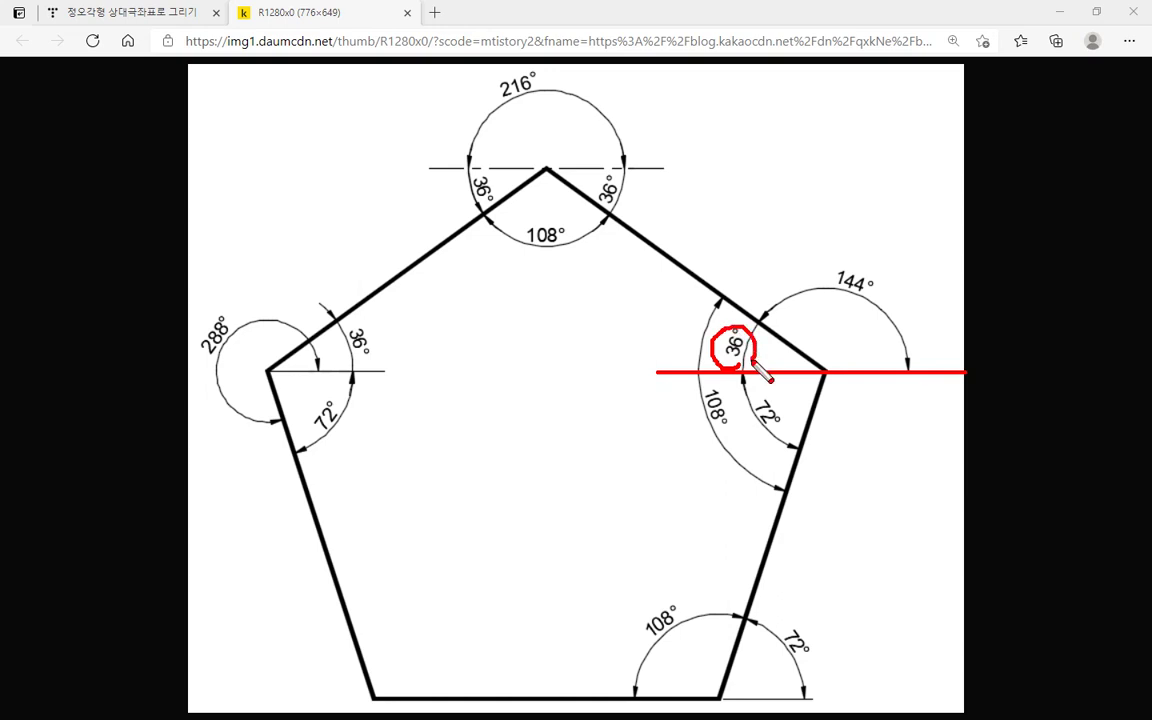
mouse_move(875, 290)
left_mouse_down()
mouse_move(818, 255)
mouse_move(867, 300)
left_mouse_up()
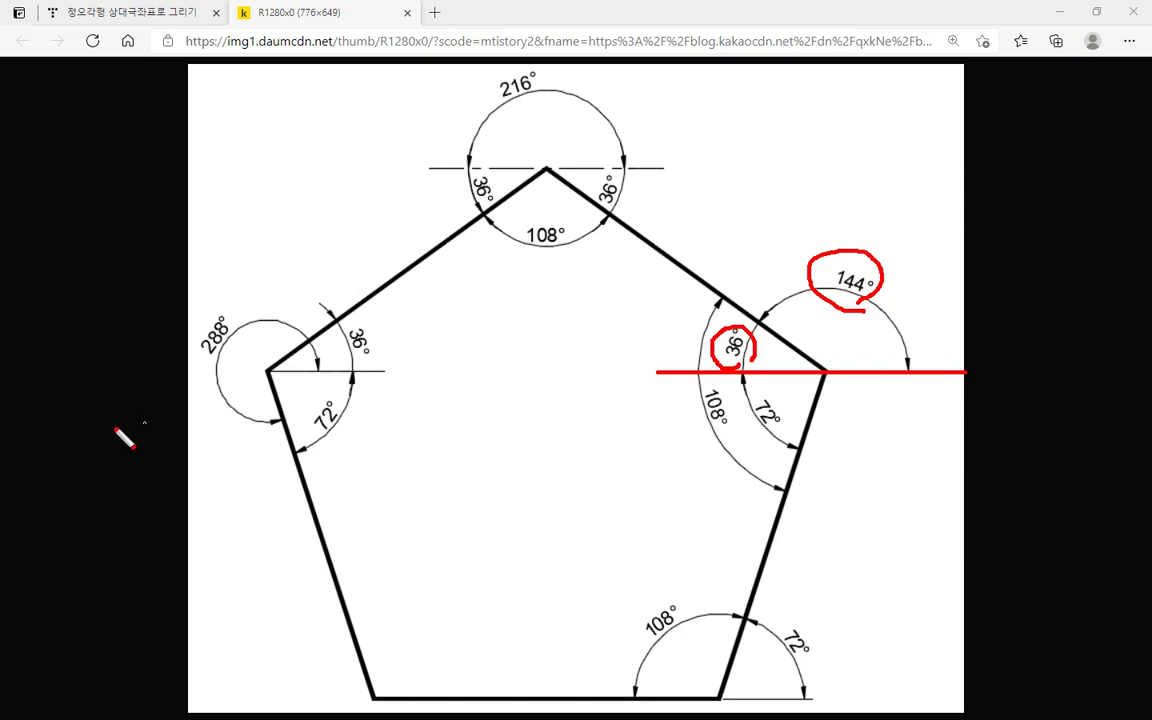
key("e")
mouse_move(689, 232)
left_mouse_down()
mouse_move(691, 252)
mouse_move(731, 278)
left_mouse_up()
mouse_move(735, 221)
left_mouse_down()
mouse_move(751, 250)
mouse_move(739, 258)
left_mouse_up()
mouse_move(729, 231)
left_mouse_down()
mouse_move(760, 241)
mouse_move(795, 226)
mouse_move(818, 262)
mouse_move(841, 226)
mouse_move(862, 234)
mouse_move(856, 222)
mouse_move(876, 236)
mouse_move(863, 246)
left_mouse_up()
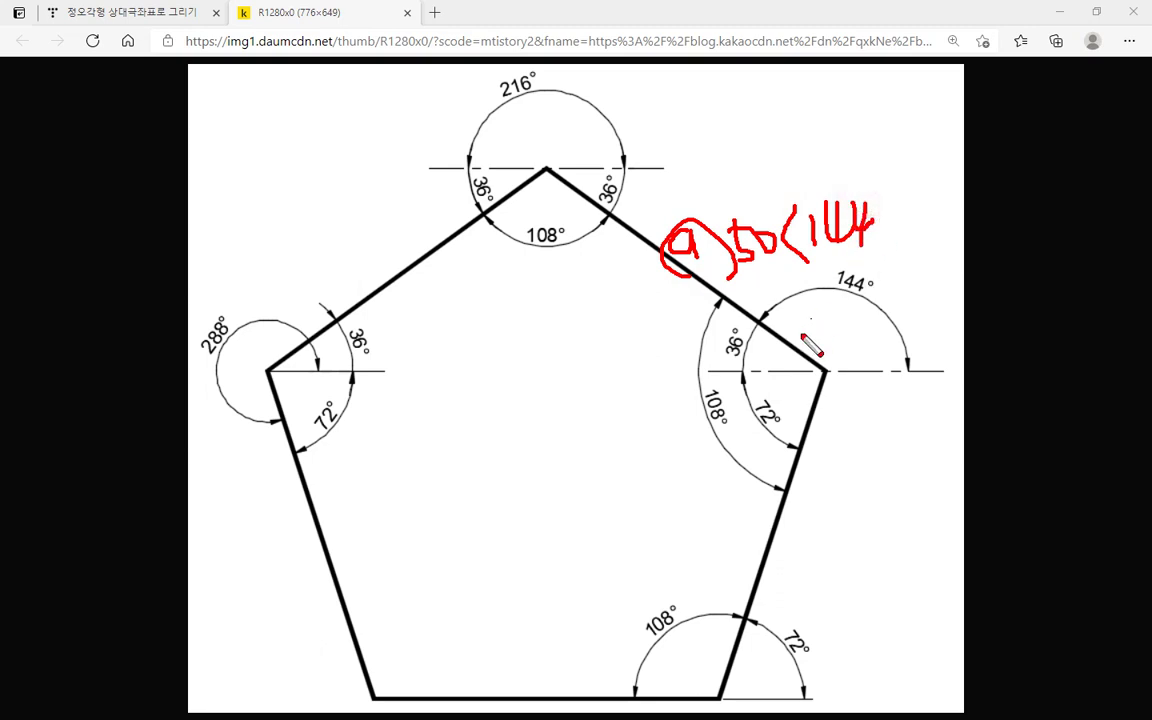
- Mark the zero-degree direction from the pentagon's apex and trace the 216° arc counterclockwise to the upper-left side
left_click(545, 170)
left_click_drag(547, 170, 772, 169)
mouse_move(757, 150)
left_mouse_down()
mouse_move(779, 159)
mouse_move(778, 185)
mouse_move(828, 167)
left_mouse_up()
mouse_move(627, 164)
left_mouse_down()
mouse_move(597, 100)
mouse_move(470, 118)
mouse_move(468, 192)
mouse_move(488, 212)
left_mouse_up()
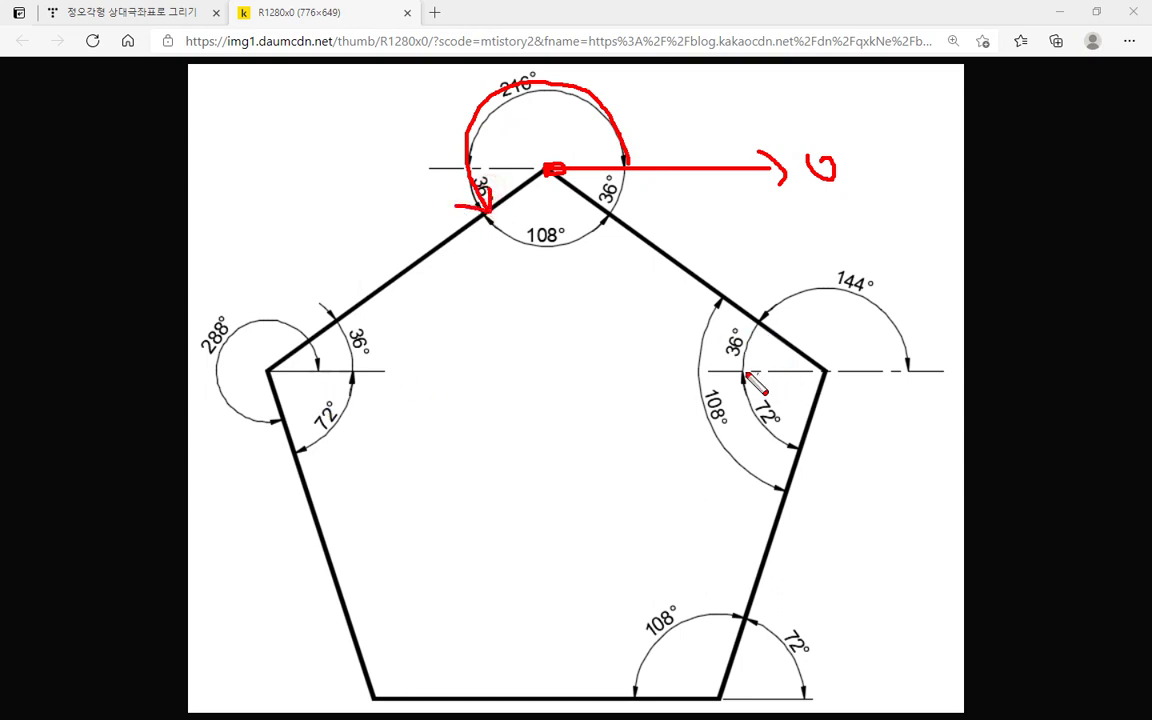
- Circle the matching 36° angles at the upper-right vertex and apex, and sweep through the apex's 36° and 108° angles
mouse_move(710, 370)
left_mouse_down()
mouse_move(950, 370)
mouse_move(940, 369)
left_mouse_up()
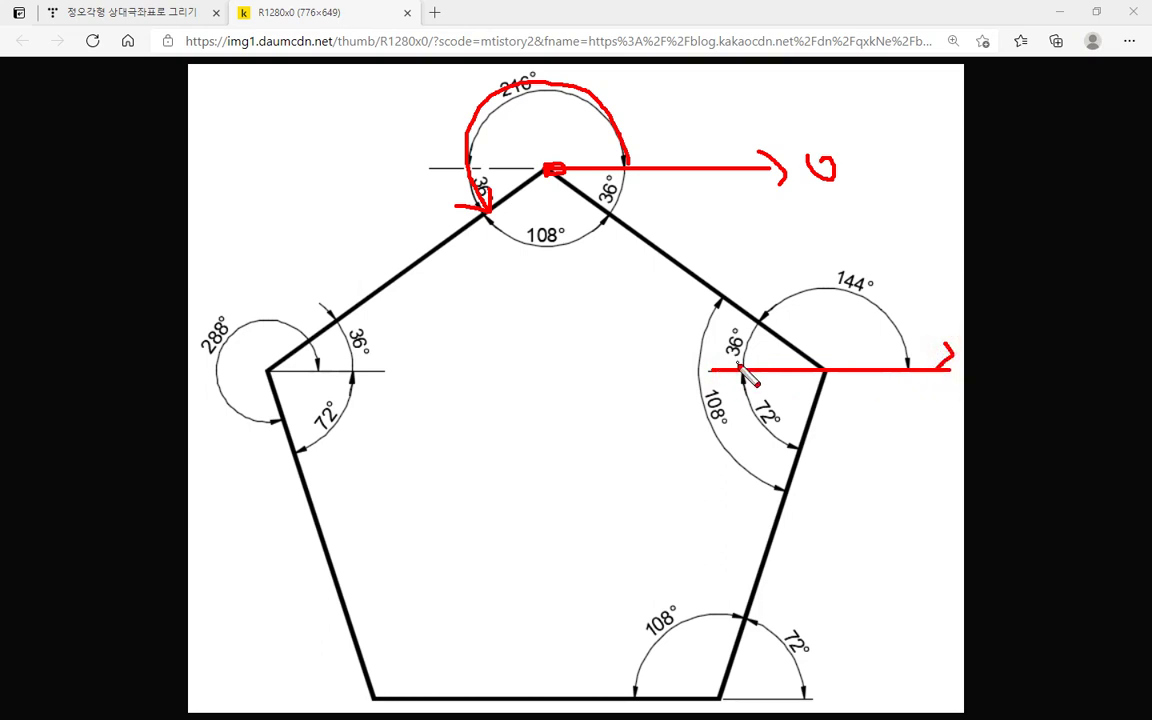
mouse_move(748, 325)
left_mouse_down()
mouse_move(712, 360)
mouse_move(765, 372)
left_mouse_up()
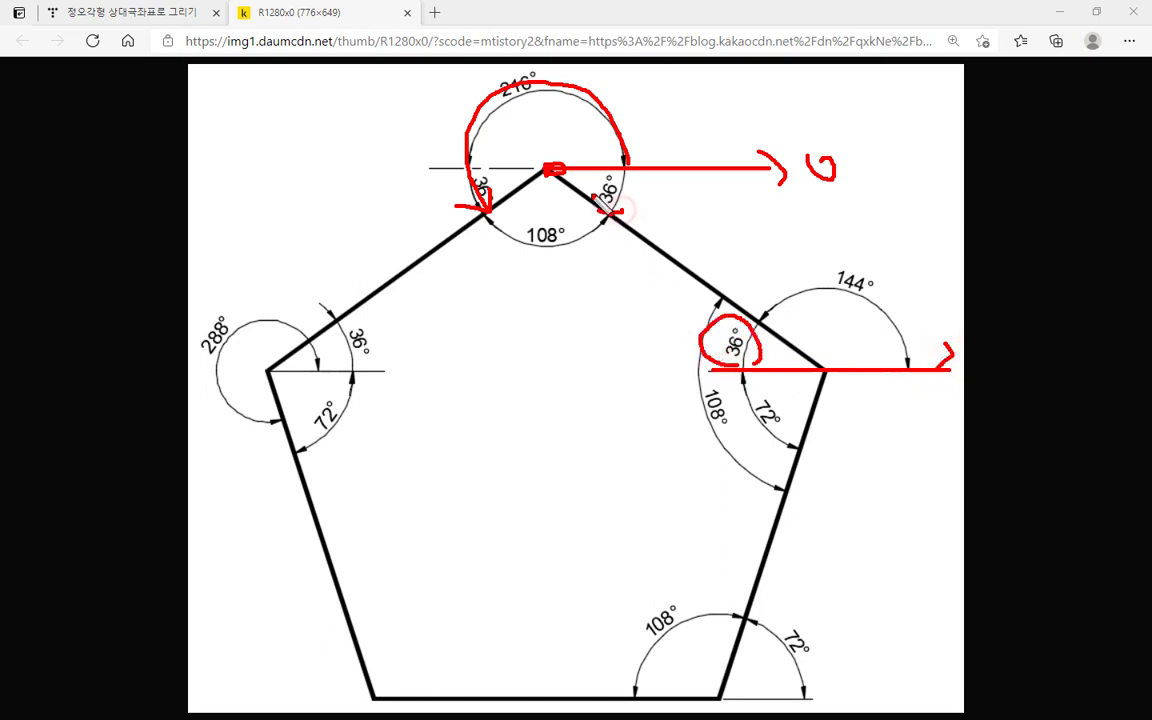
mouse_move(612, 180)
left_mouse_down()
mouse_move(630, 205)
mouse_move(600, 208)
left_mouse_up()
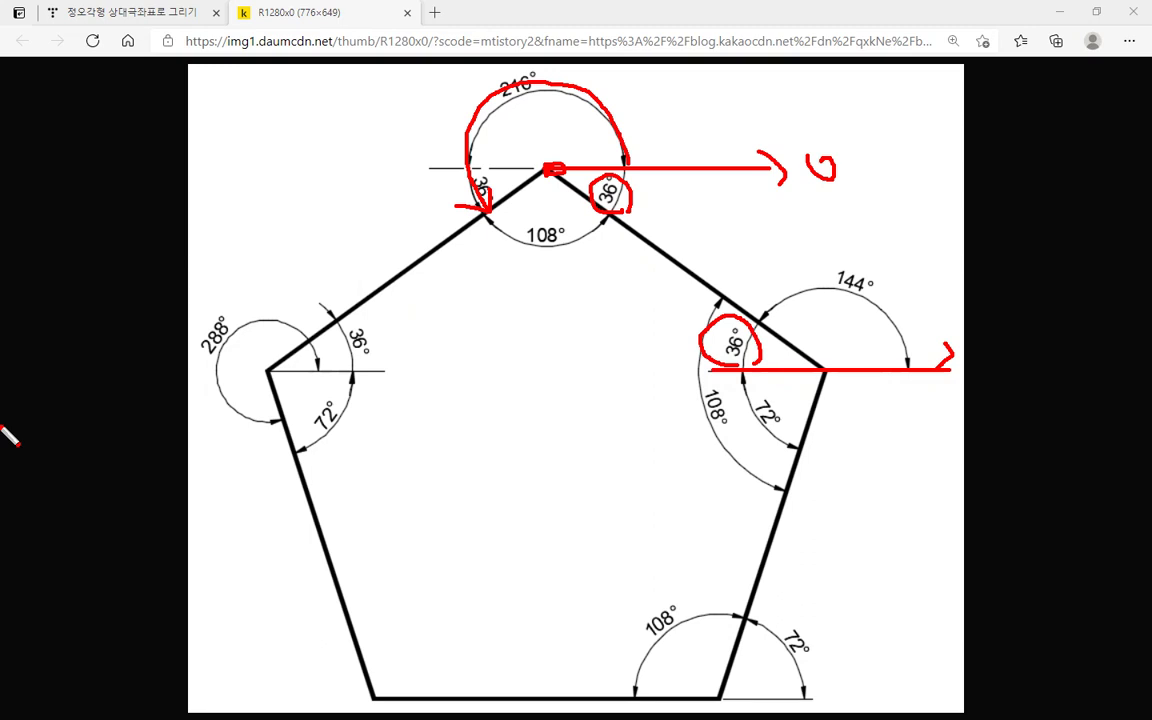
mouse_move(556, 212)
left_mouse_down()
mouse_move(527, 231)
mouse_move(588, 240)
mouse_move(518, 254)
left_mouse_up()
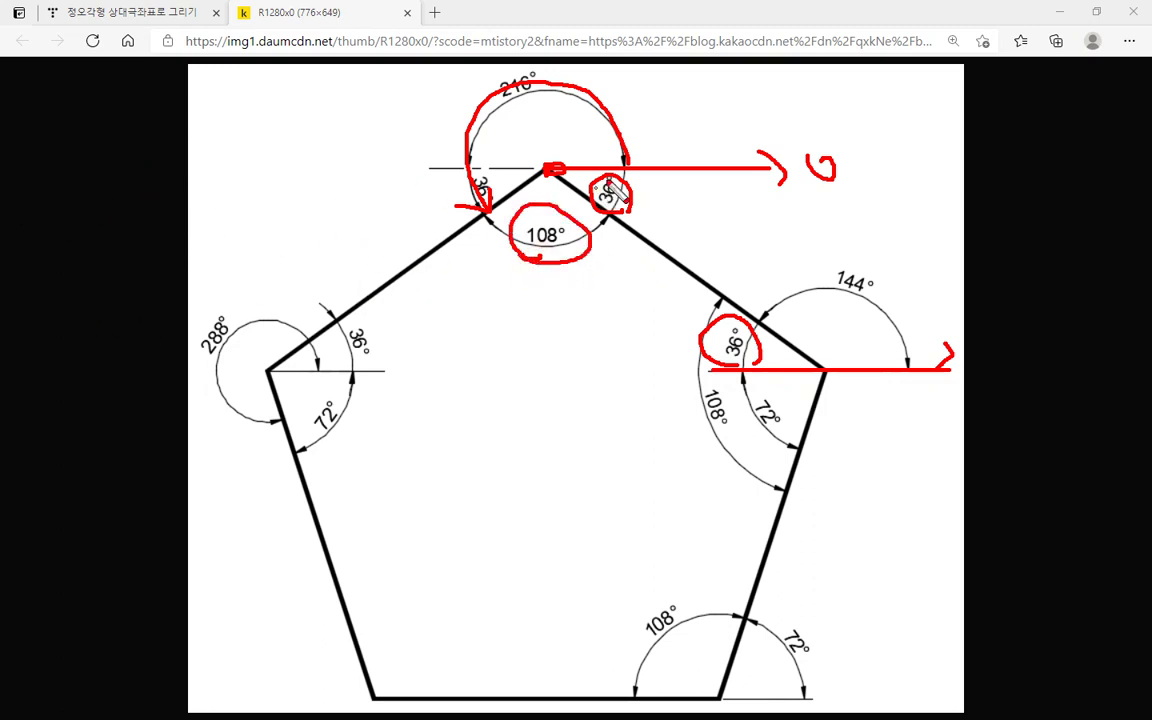
mouse_move(630, 172)
left_mouse_down()
mouse_move(600, 232)
mouse_move(522, 234)
mouse_move(648, 188)
mouse_move(537, 240)
mouse_move(512, 237)
left_mouse_up()
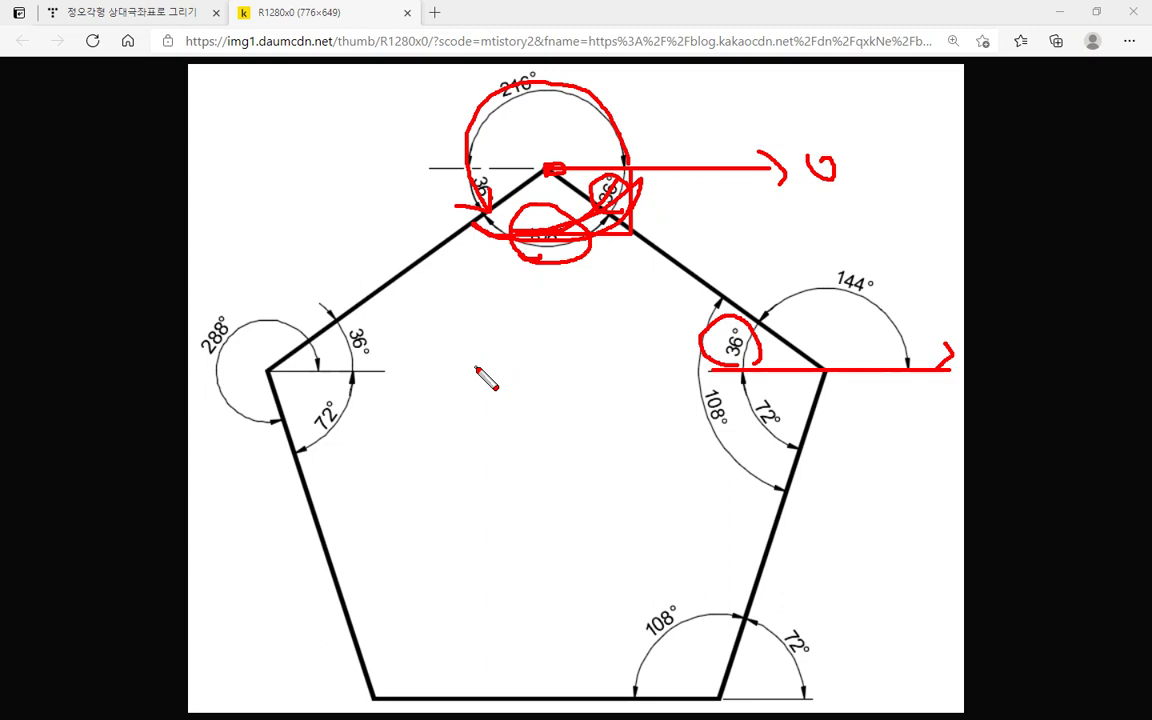
- Clear the markup, draw a vertical axis through the apex, and circle the 36° labels on both sides of it
key("e")
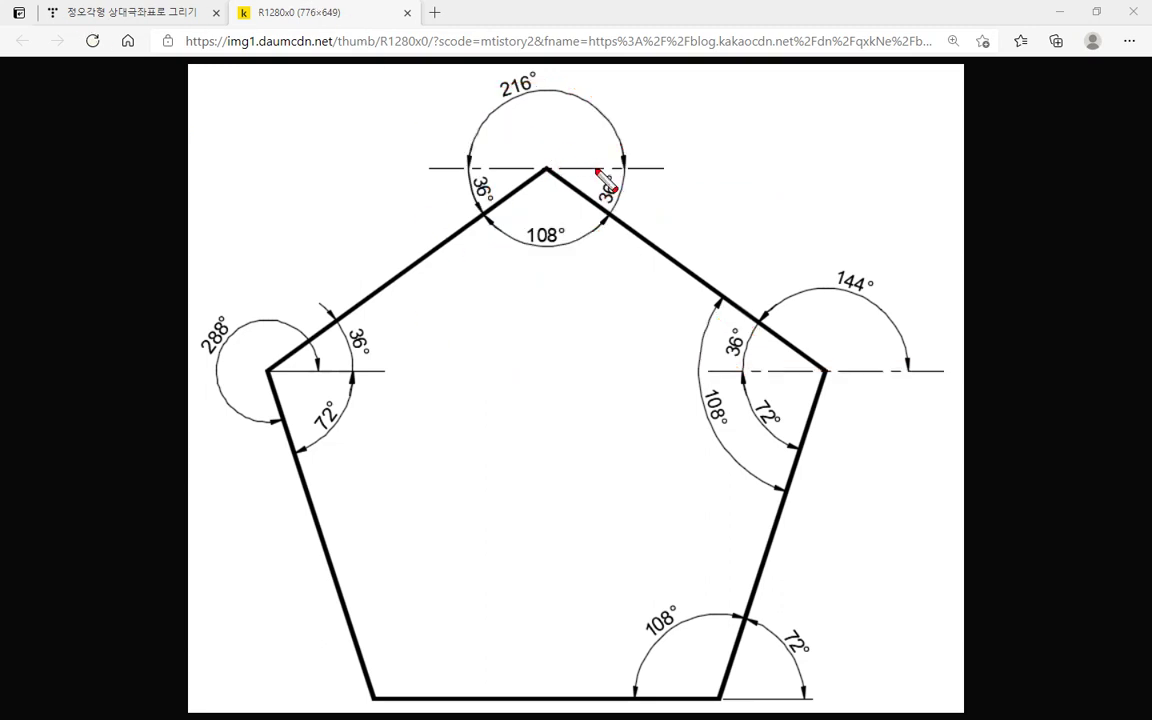
left_click_drag(544, 124, 544, 340)
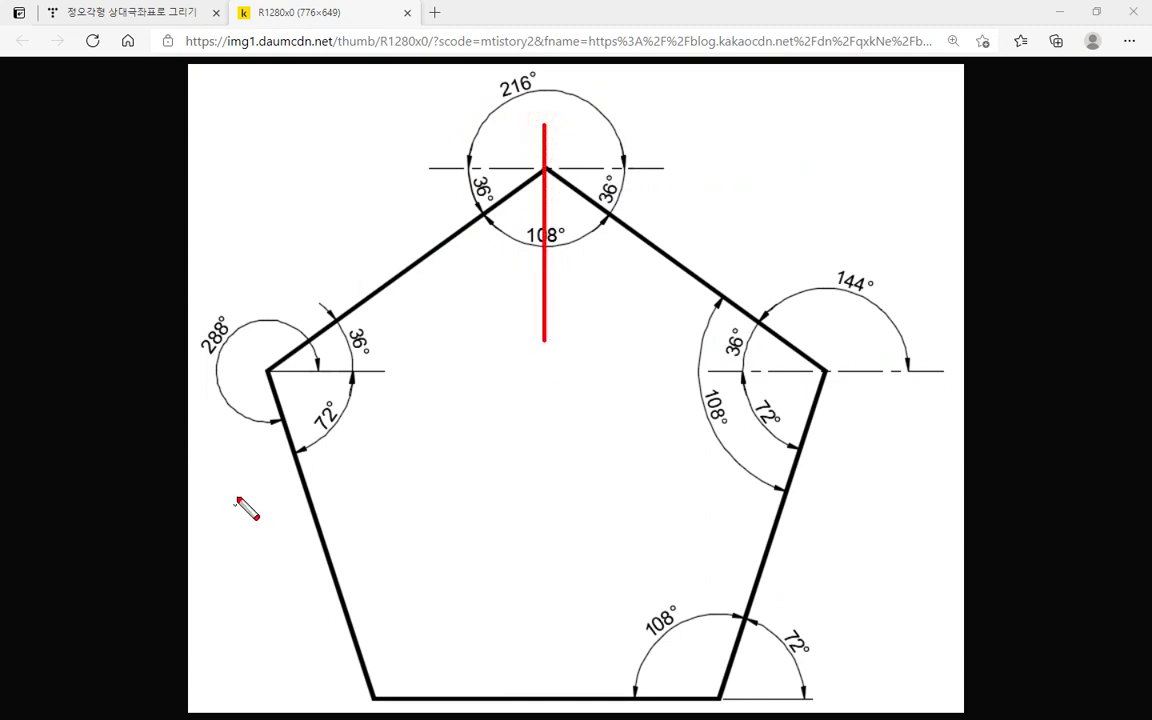
mouse_move(611, 183)
left_mouse_down()
mouse_move(606, 212)
mouse_move(627, 219)
left_mouse_up()
left_click_drag(478, 162, 481, 213)
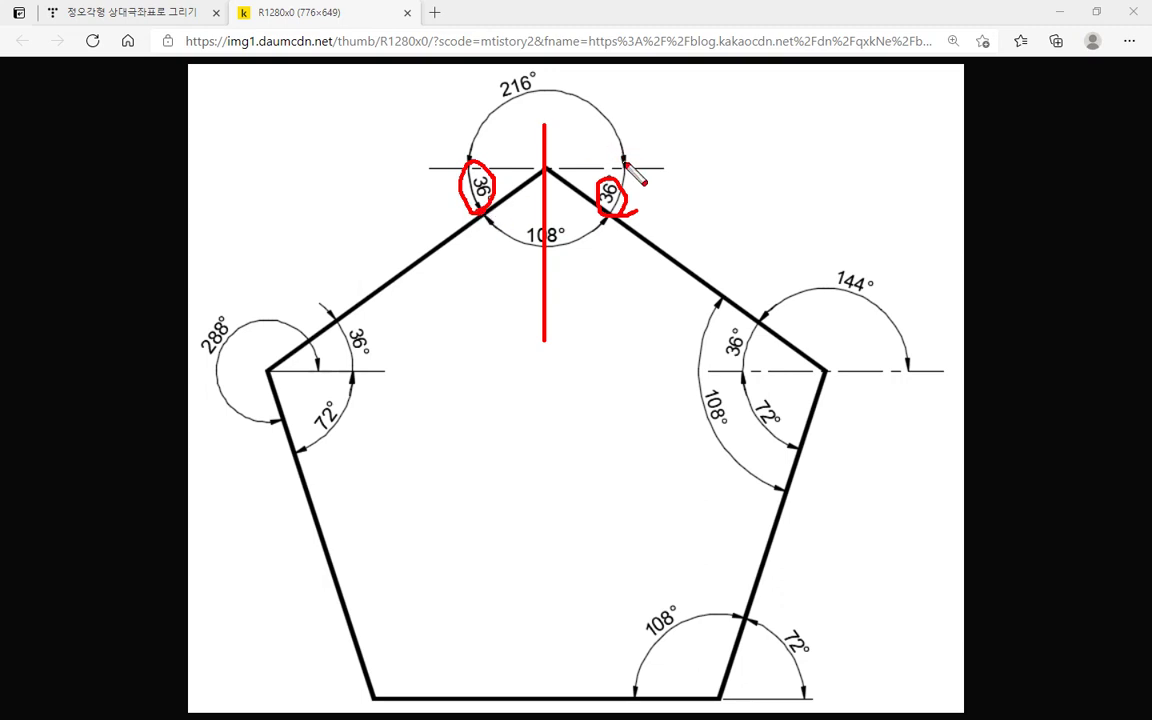
- Trace the 216° arc, clear the markup, and draw a clockwise arrow through the apex's 36° and 108° angles
mouse_move(625, 165)
left_mouse_down()
mouse_move(590, 108)
mouse_move(535, 100)
mouse_move(468, 190)
mouse_move(466, 212)
mouse_move(447, 208)
left_mouse_up()
mouse_move(524, 101)
left_mouse_down()
mouse_move(497, 104)
mouse_move(540, 108)
mouse_move(515, 62)
mouse_move(546, 105)
left_mouse_up()
key("e")
mouse_move(622, 170)
left_mouse_down()
mouse_move(605, 206)
mouse_move(502, 229)
mouse_move(523, 192)
left_mouse_up()
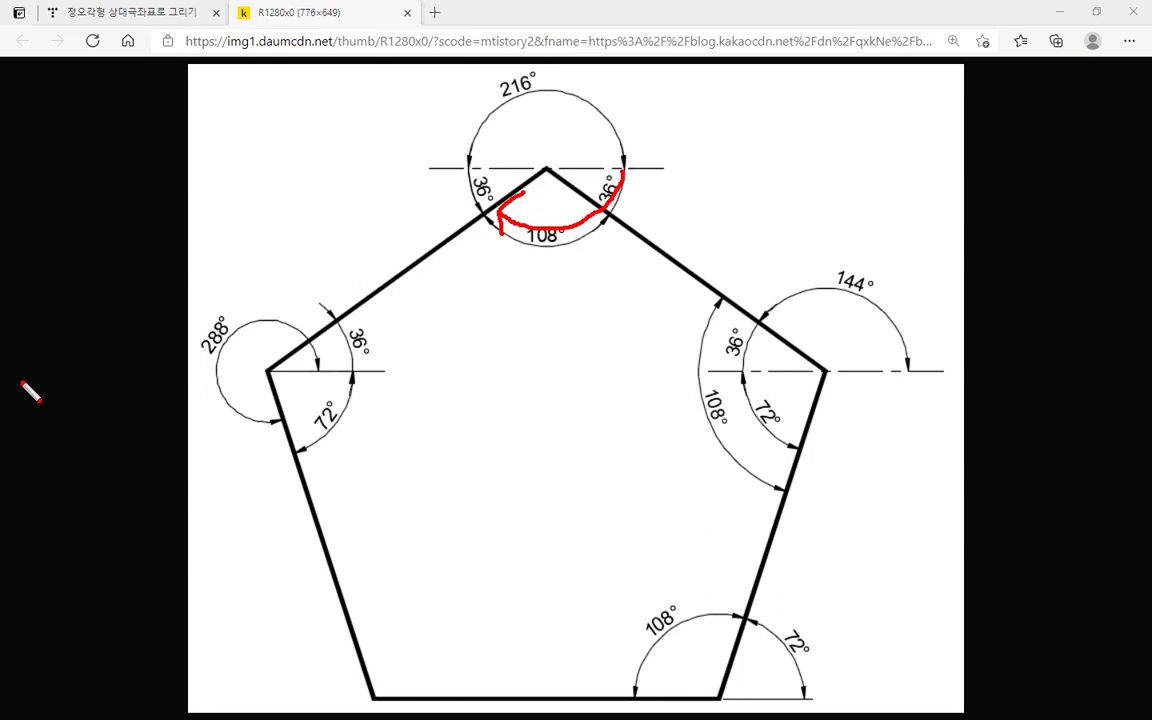
- Circle the 288° and 72° labels at the pentagon's left vertex, and leave the annotation mode
mouse_move(193, 372)
left_mouse_down()
mouse_move(205, 290)
mouse_move(178, 342)
left_mouse_up()
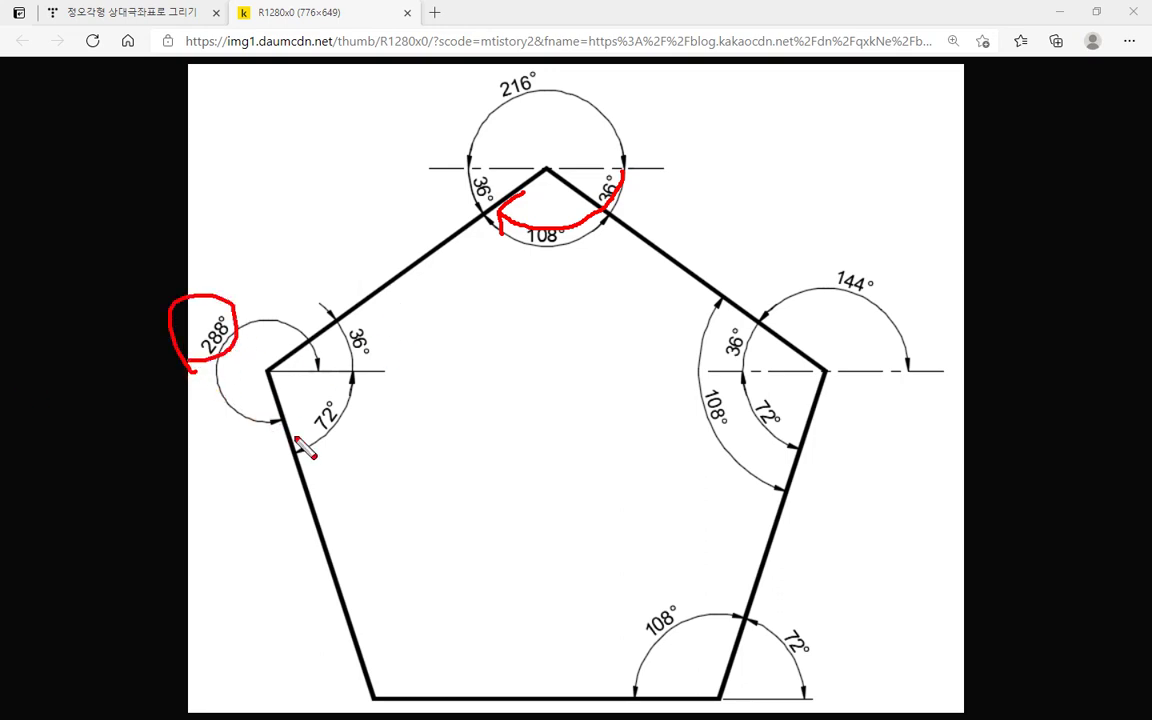
mouse_move(322, 378)
left_mouse_down()
mouse_move(355, 458)
mouse_move(345, 378)
left_mouse_up()
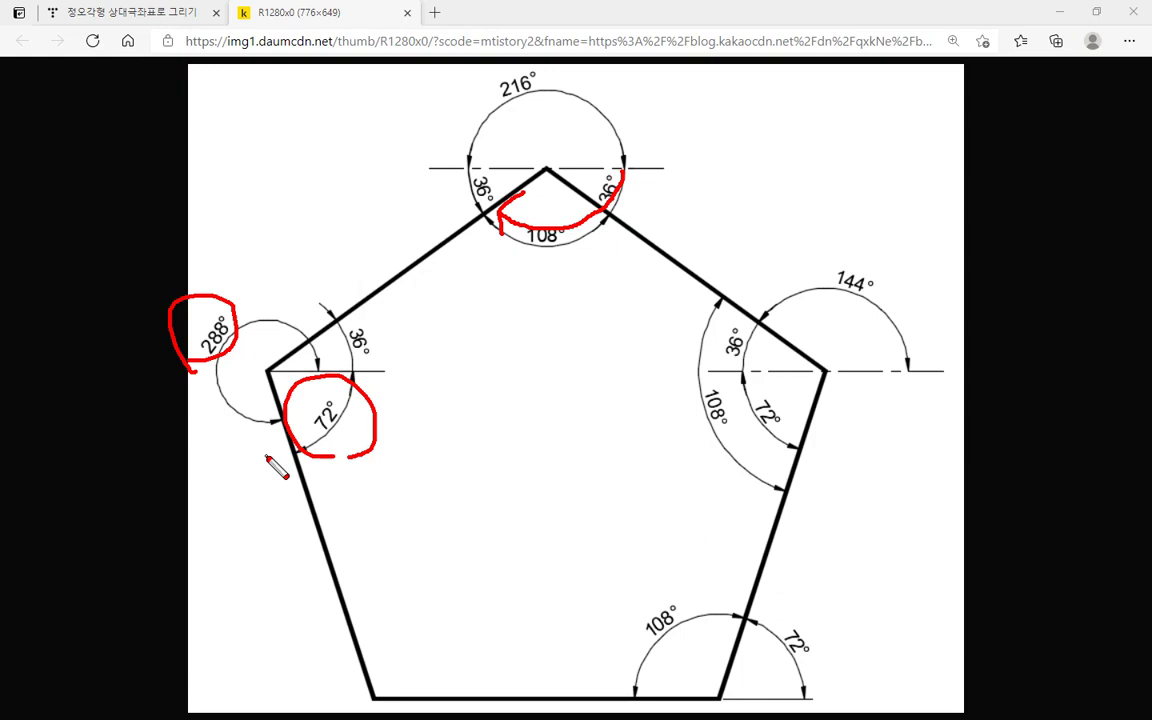
key("Escape")
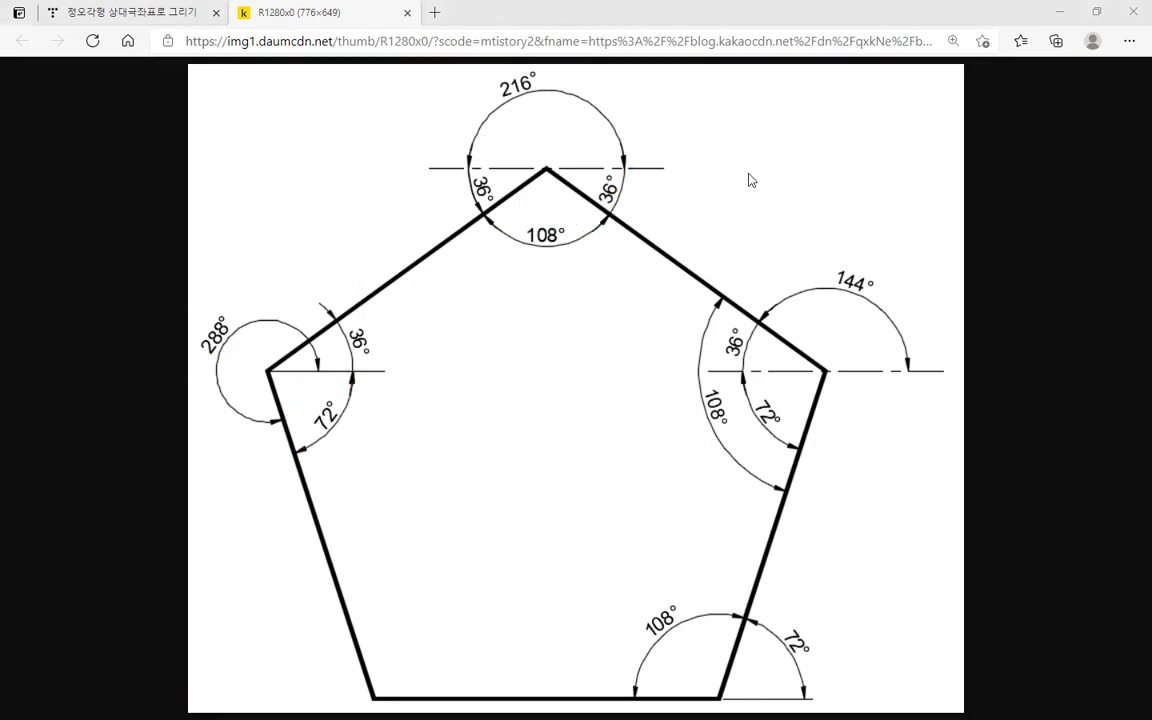
- Switch to the AutoCAD drawing and draw the pentagon's horizontal base beside the triangle, 50 units long at 0°
double_click(671, 21)
left_click_drag(12, 41, 0, 41)
scroll(471, 437, "down", 3)
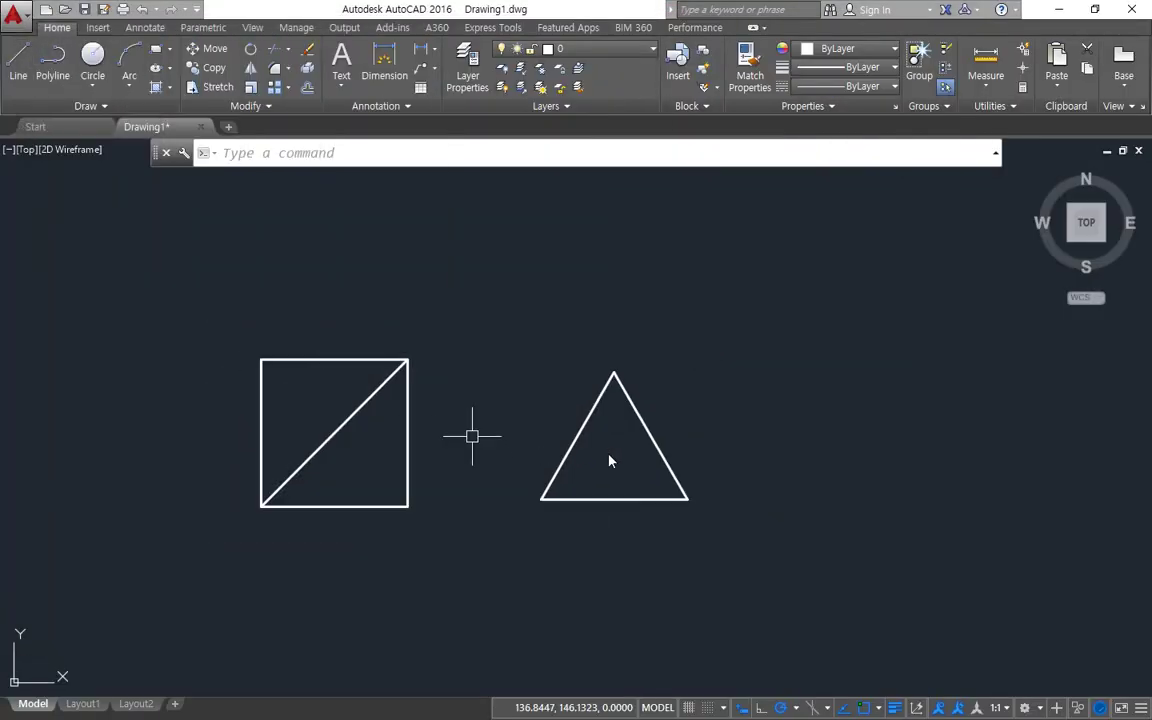
type("l")
key("Return")
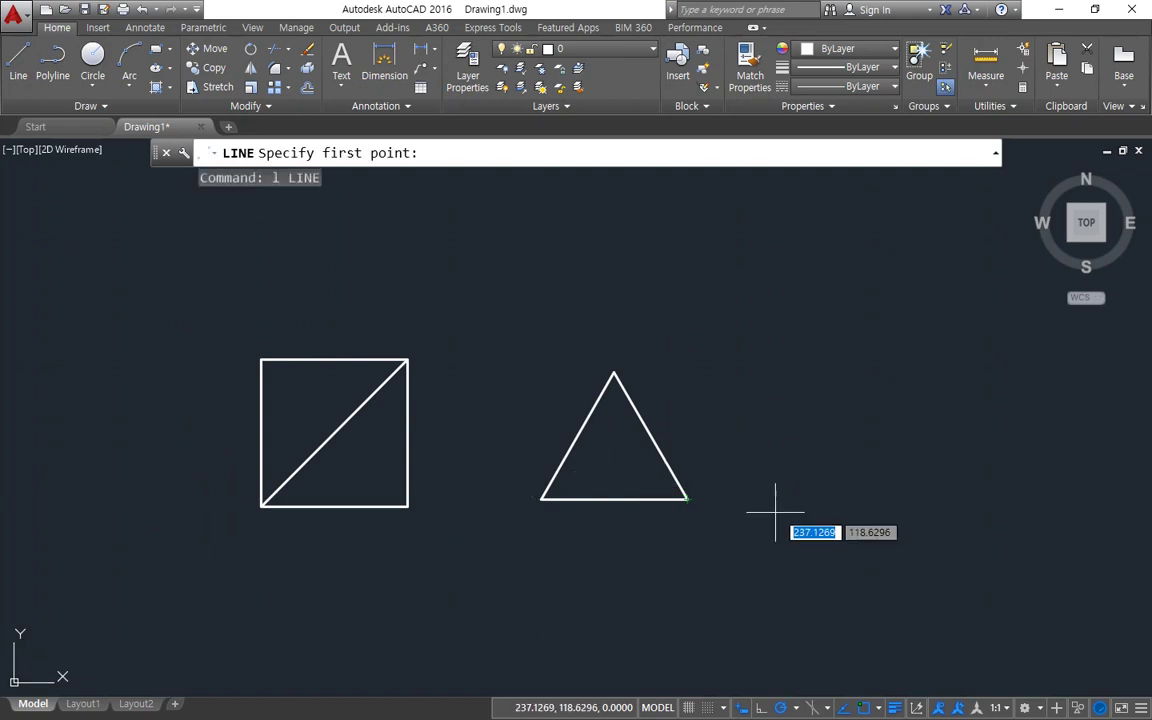
left_click(830, 498)
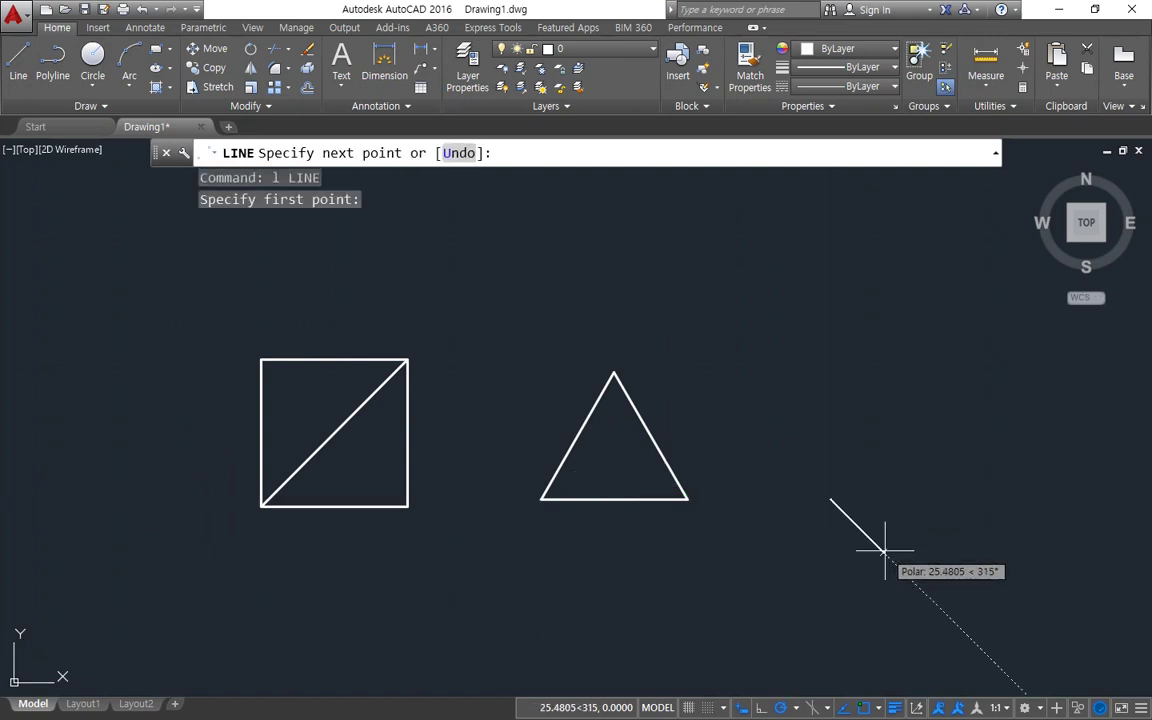
type("50")
key("Tab")
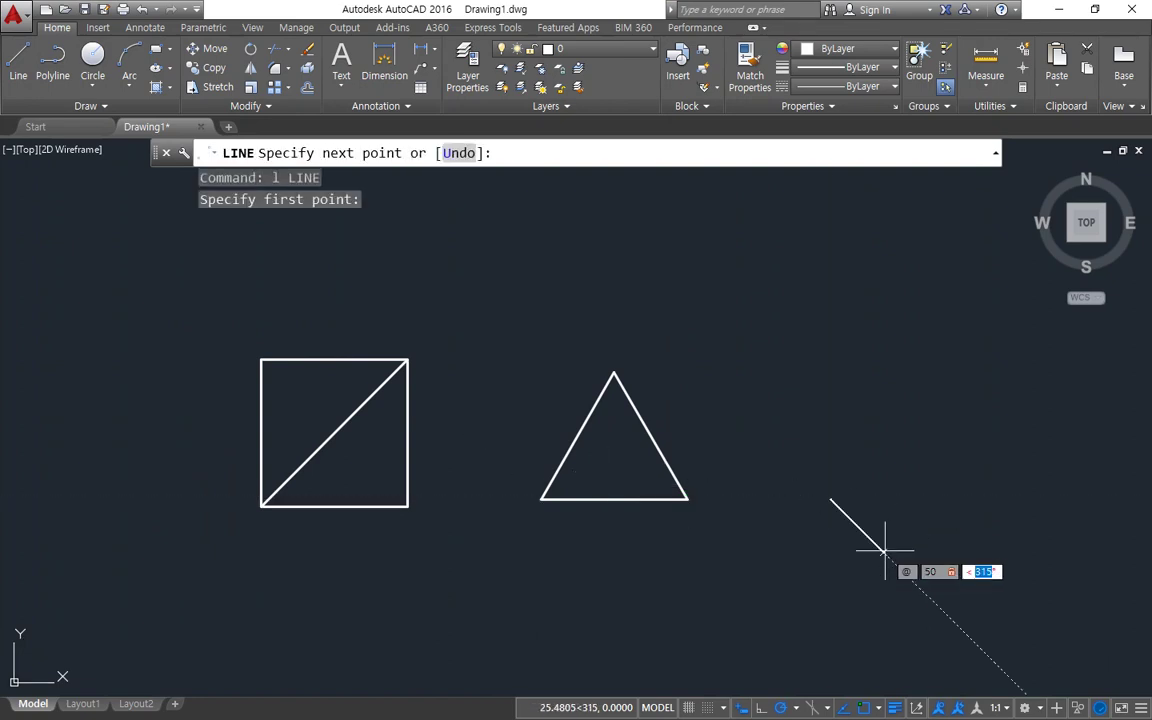
type("0")
key("Return")
- Draw the pentagon's lower-right side from the base's right end, 50 units long at 72°
mouse_move(877, 530)
middle_mouse_down()
mouse_move(710, 553)
mouse_move(761, 542)
middle_mouse_up()
type("50")
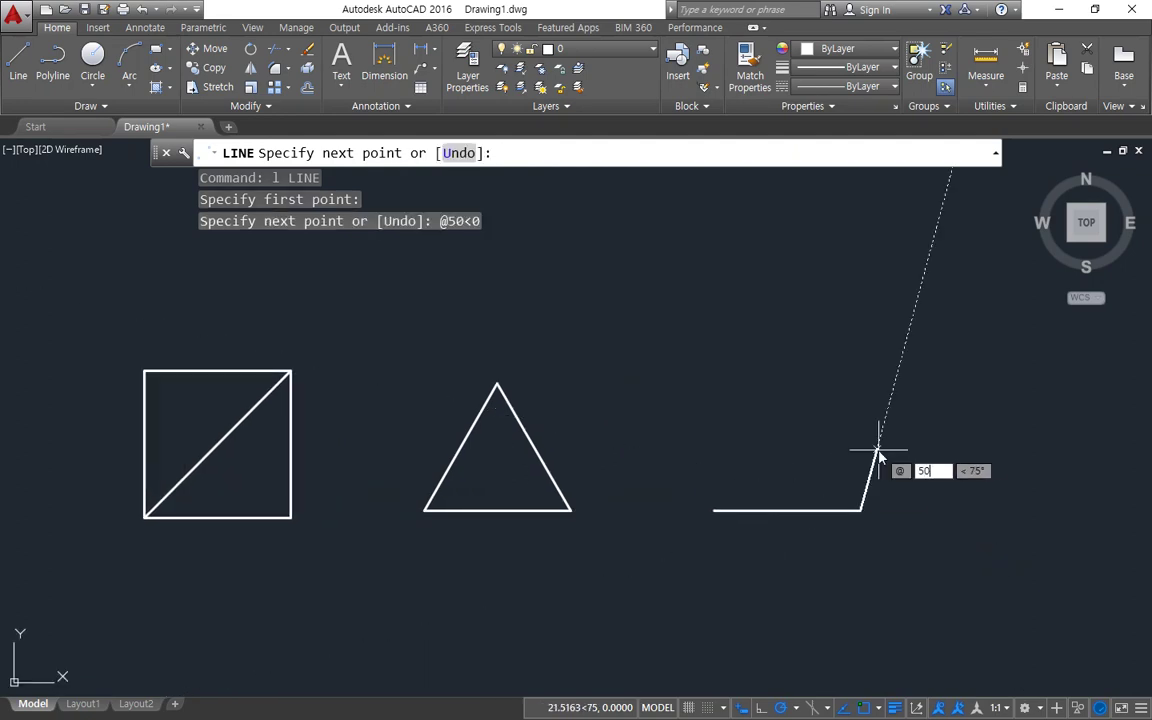
key("Tab")
type("7")
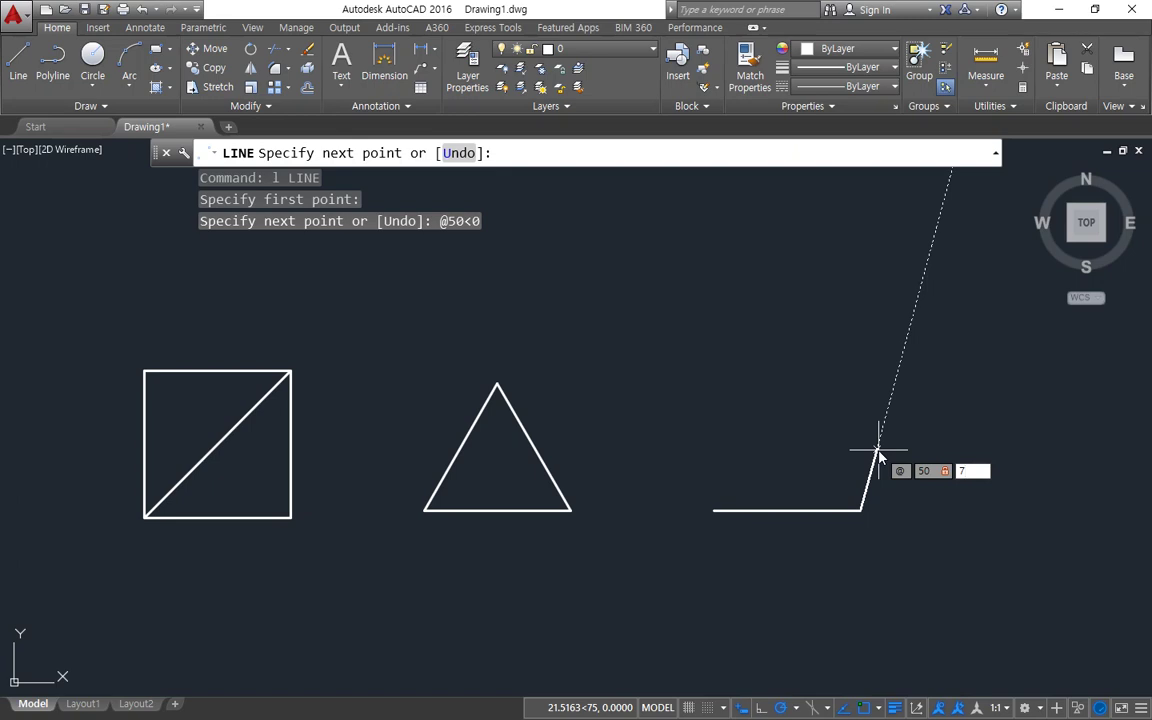
type("2")
key("Return")
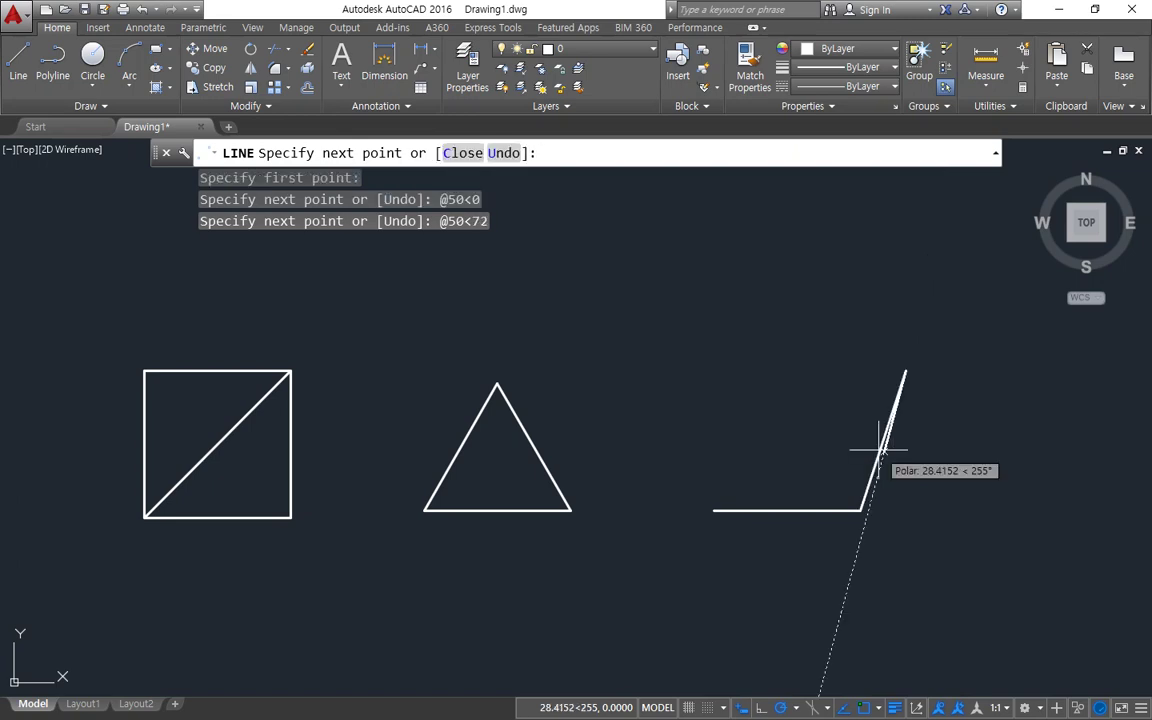
- Draw the pentagon's upper-right side up to the apex, 50 units long at 144°
type("50")
key("Tab")
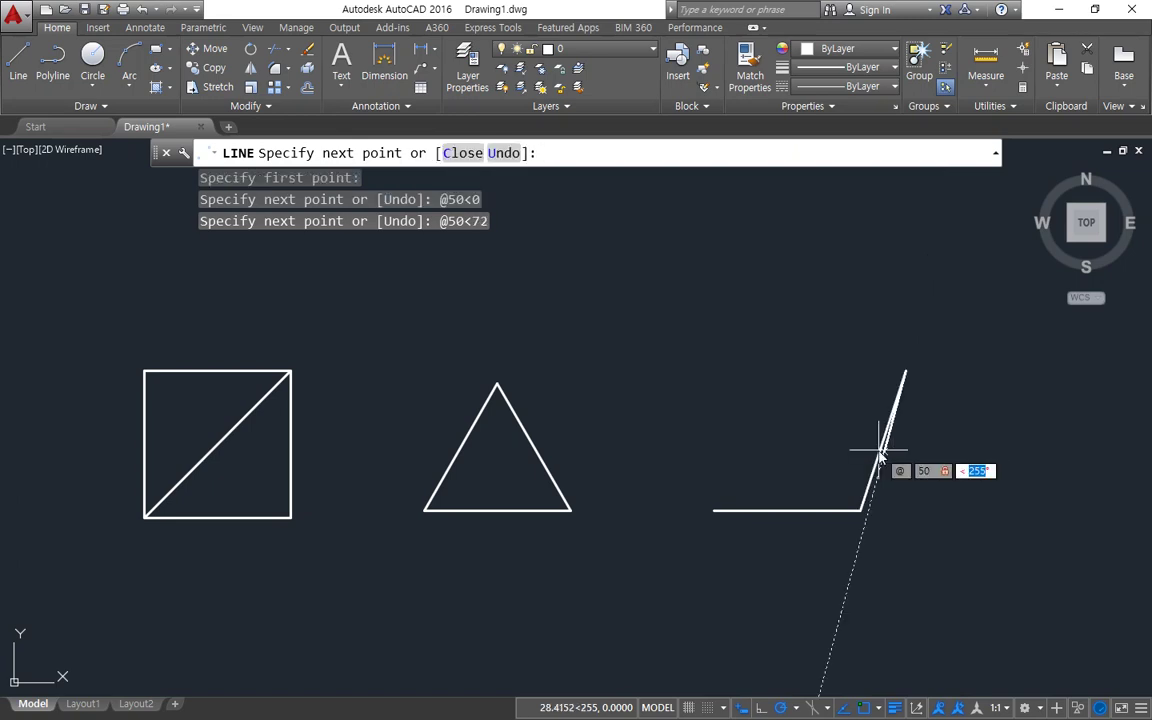
type("144")
key("Return")
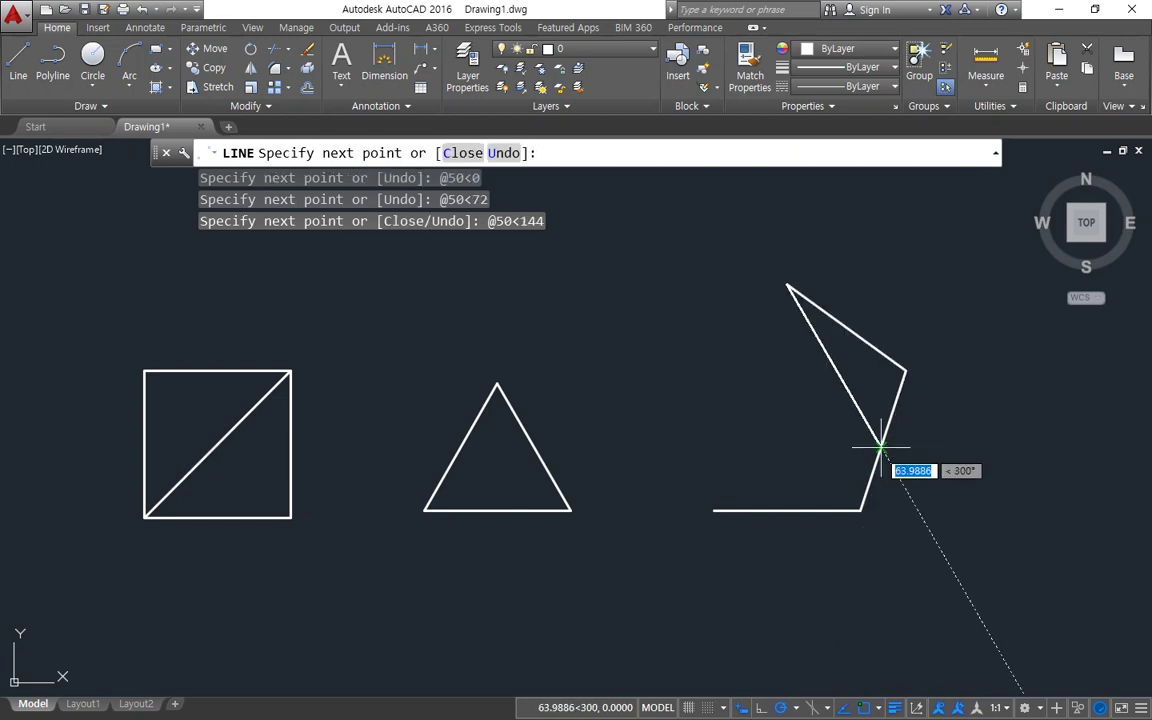
- Try the pentagon's upper-left side as 50 units at 216° from the apex, and undo that segment
type("50")
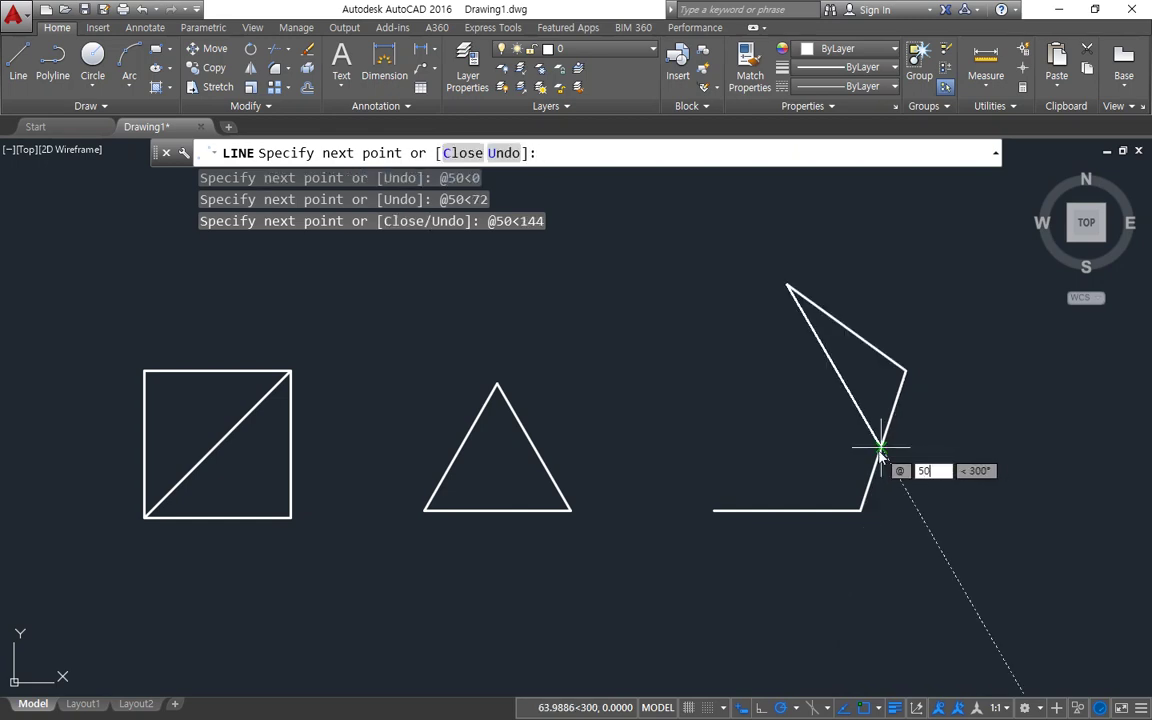
key("Tab")
type("216")
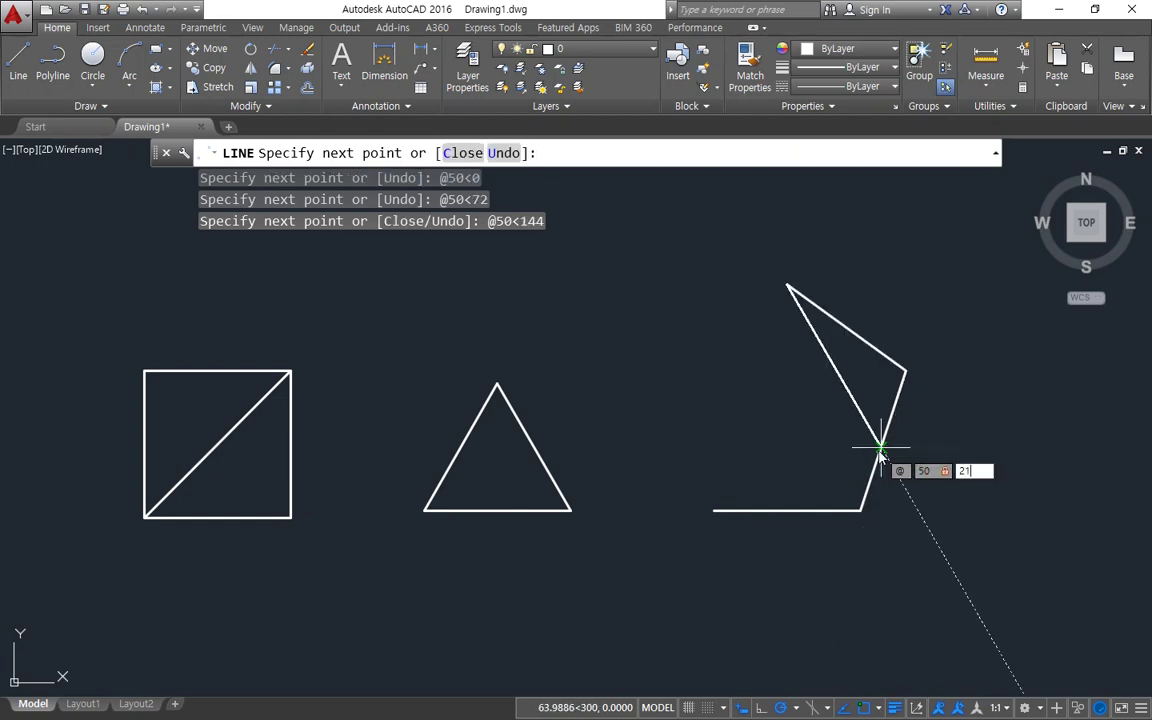
key("Return")
key("ctrl+z")
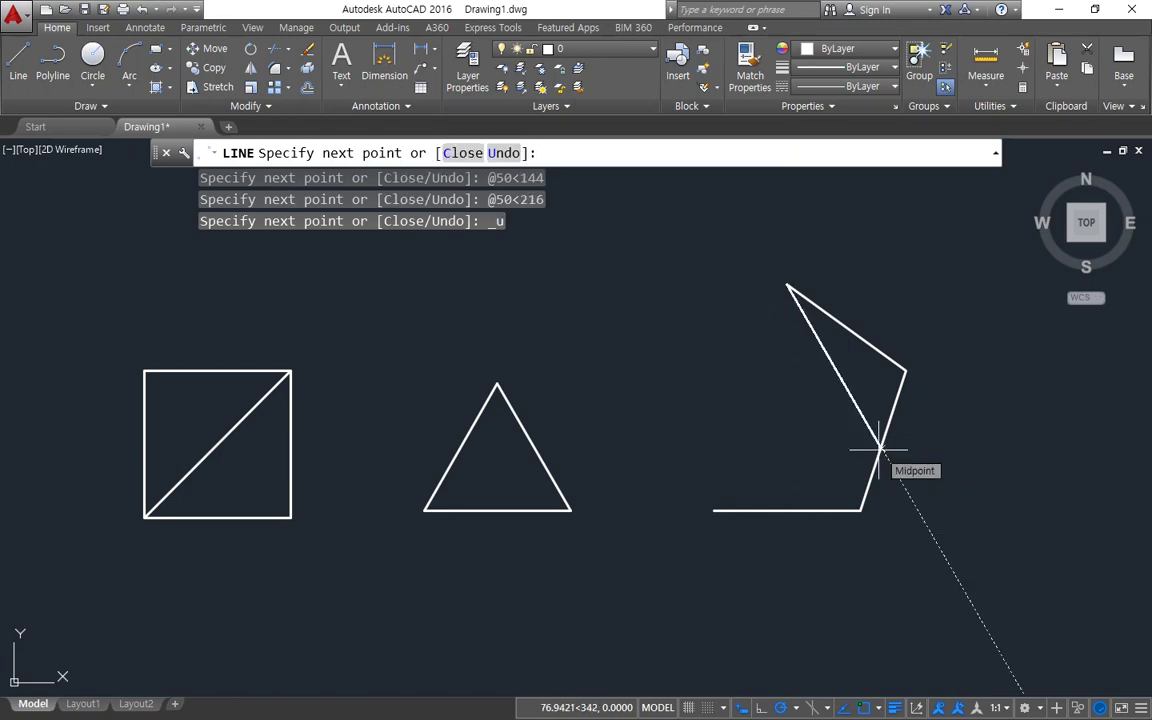
- Draw the pentagon's upper-left side 50 units long at -144°, and close the outline back to the base's left end
key("shift")
type("50")
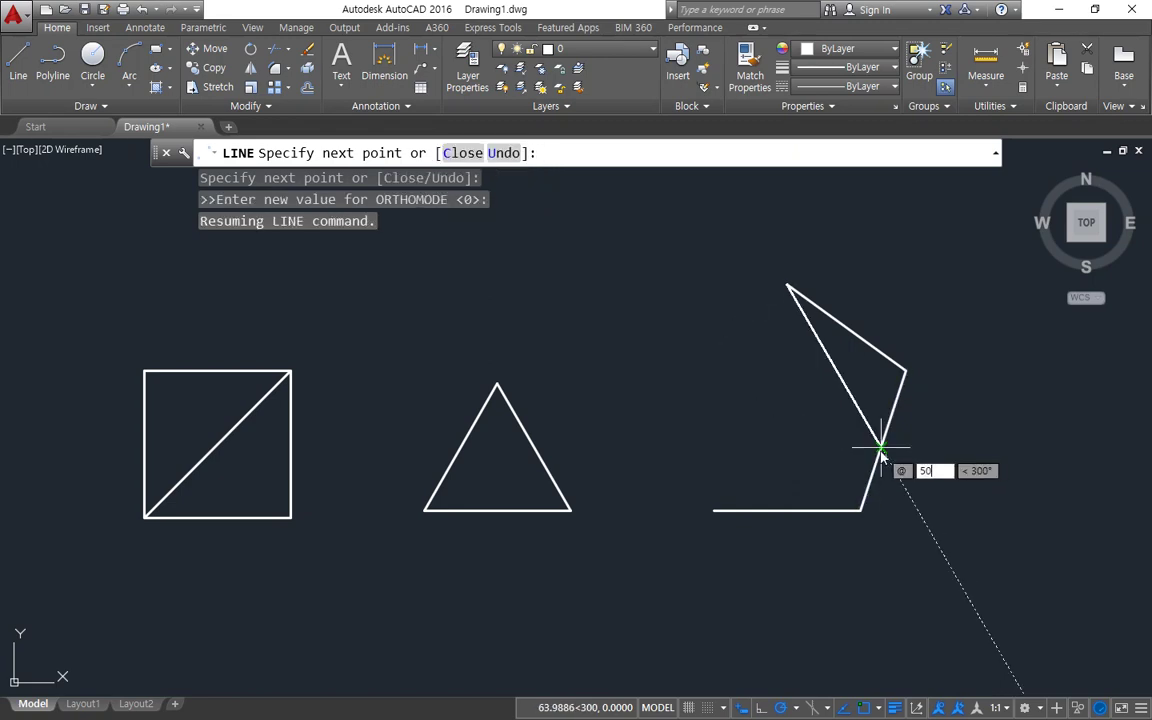
key("Tab")
type("-14")
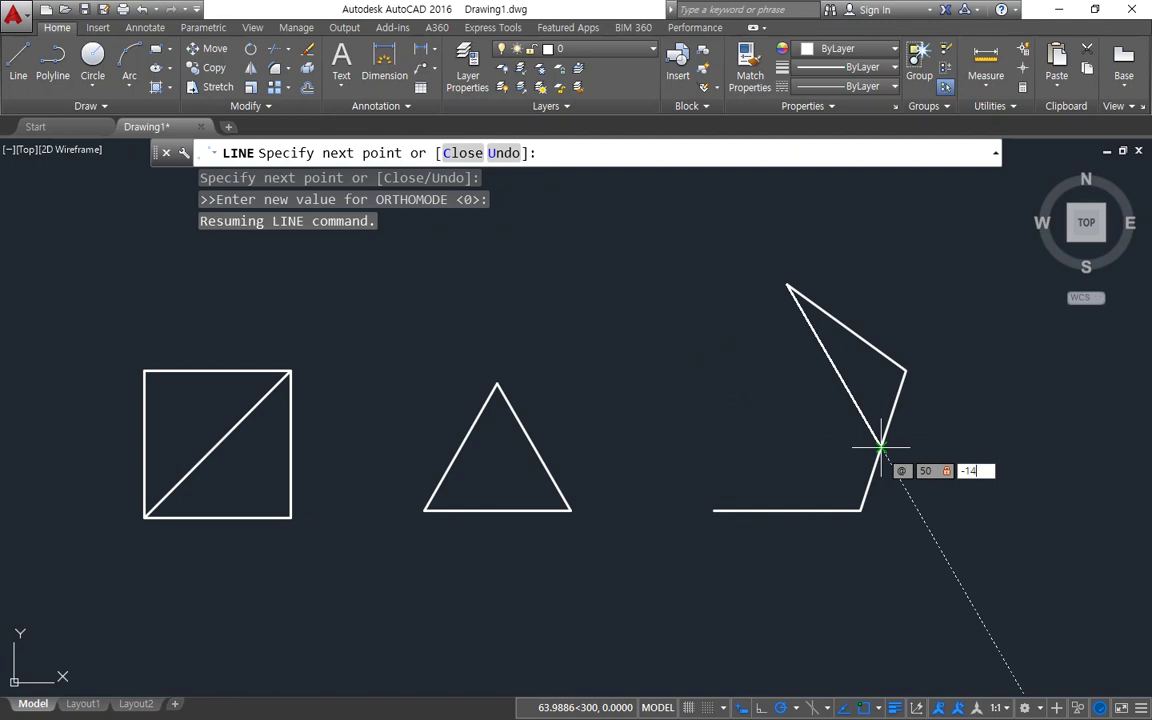
type("4")
key("Return")
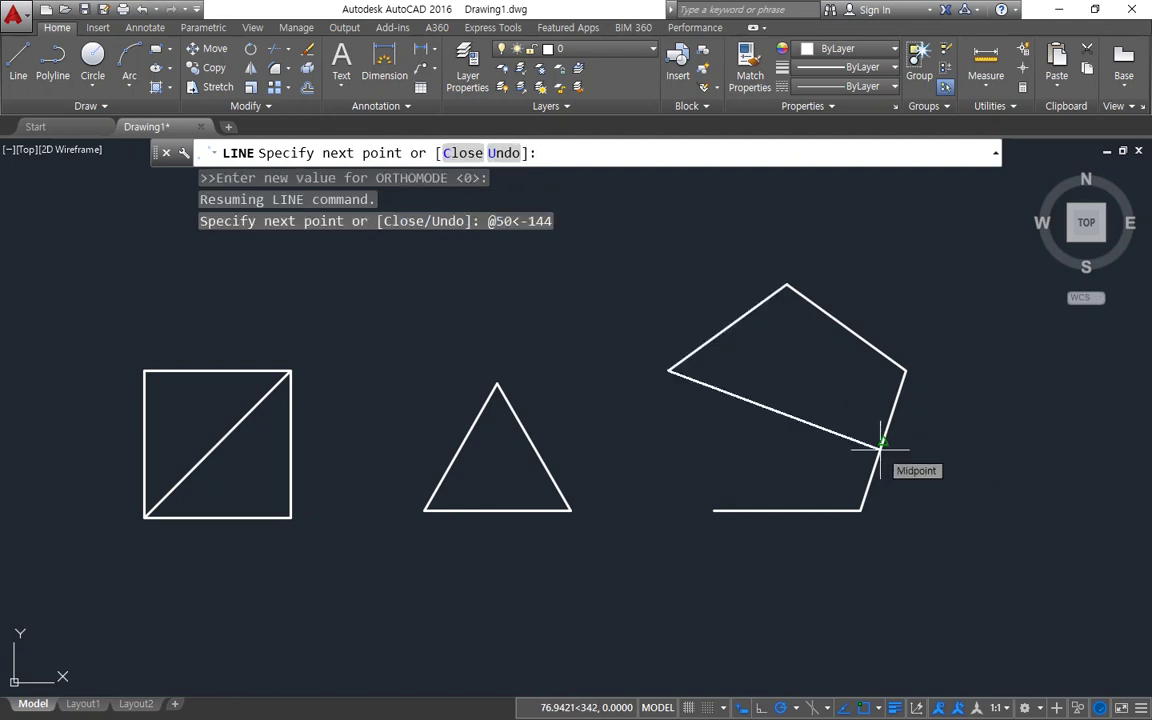
type("c")
key("Return")
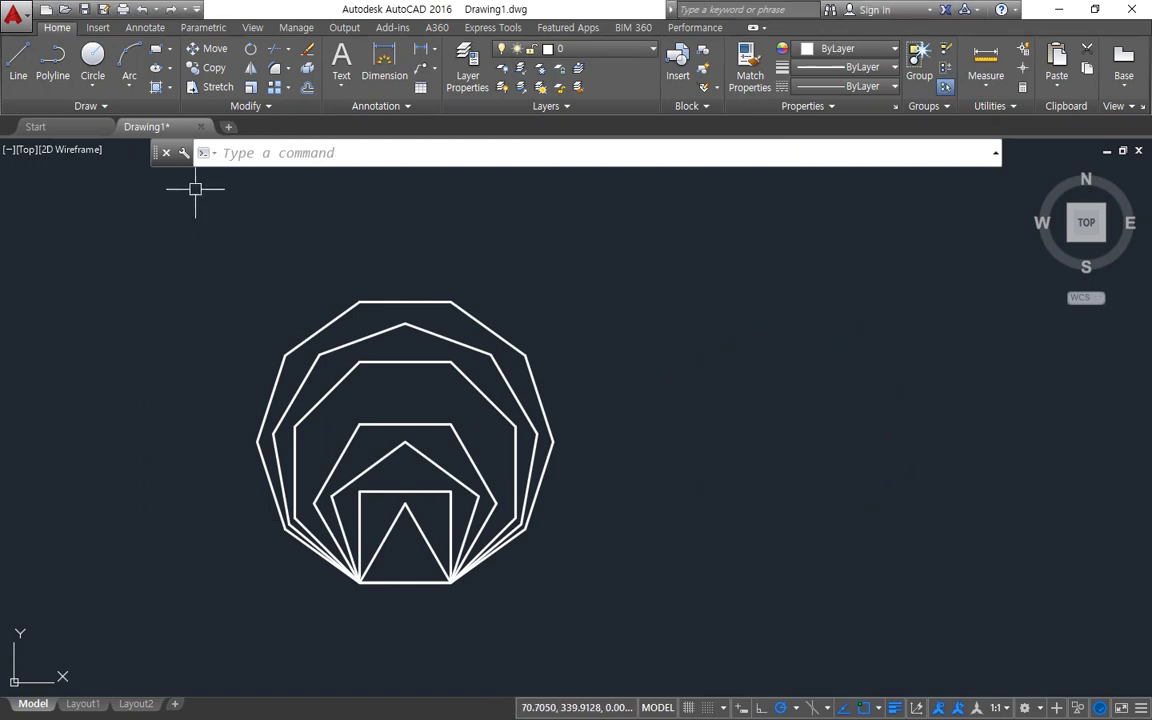
middle_click_drag(514, 406, 317, 404)
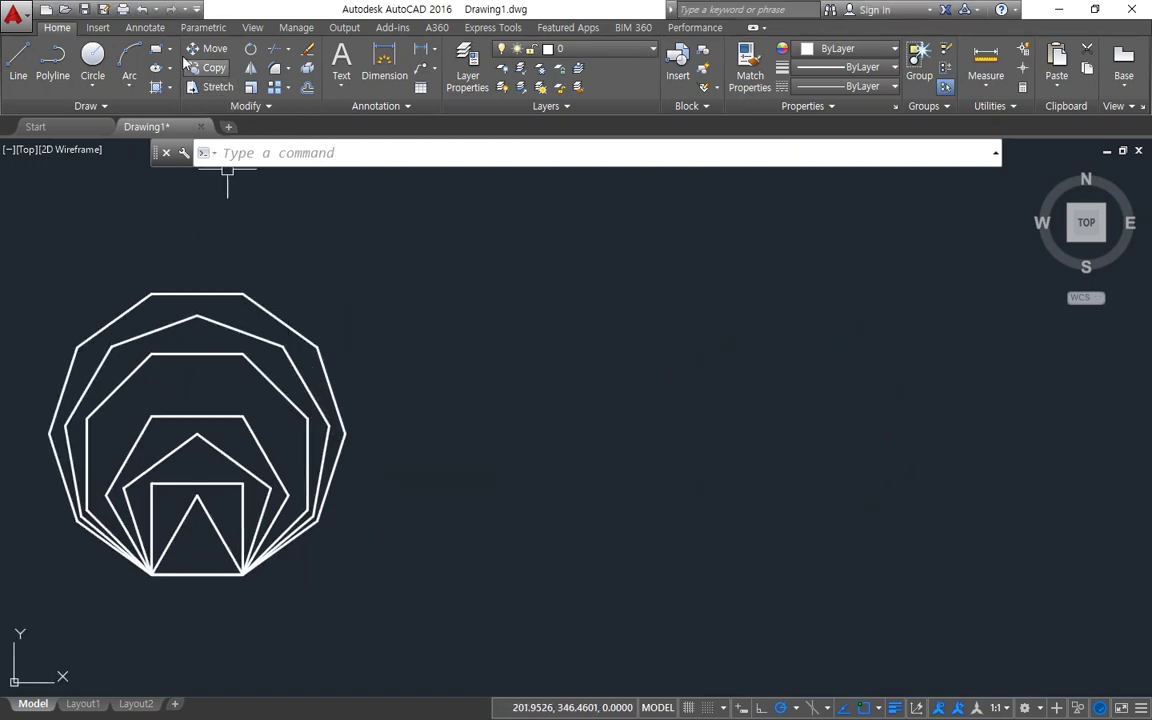
left_click(170, 49)
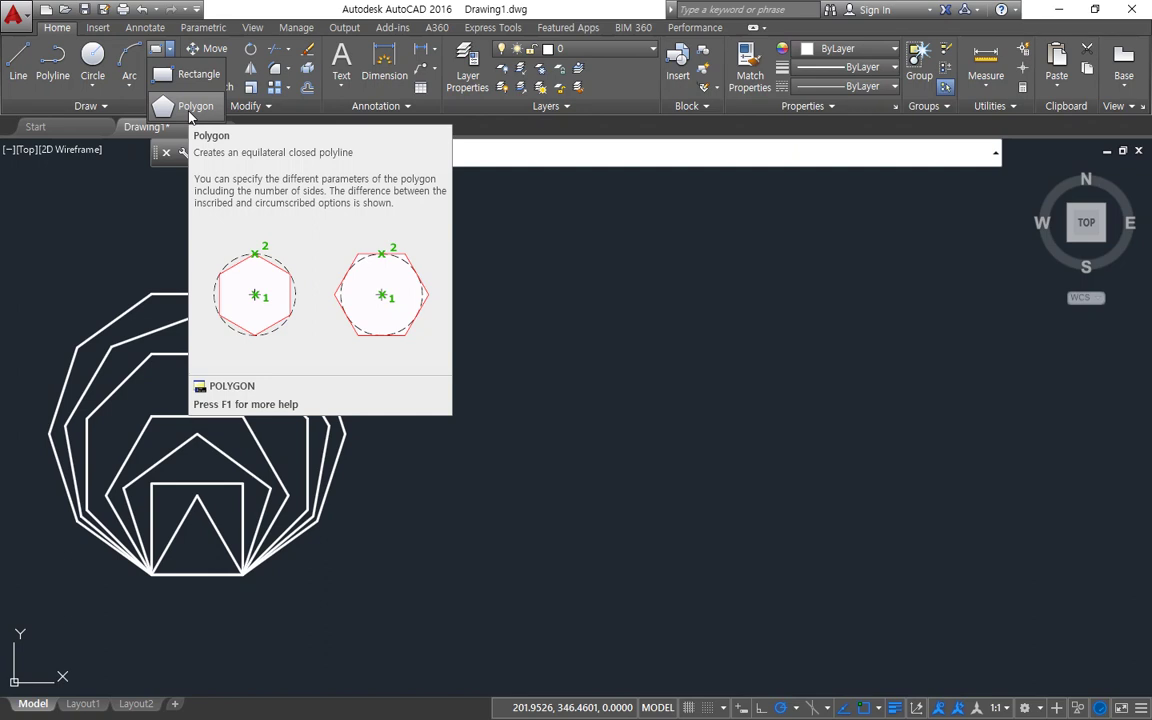
left_click(190, 106)
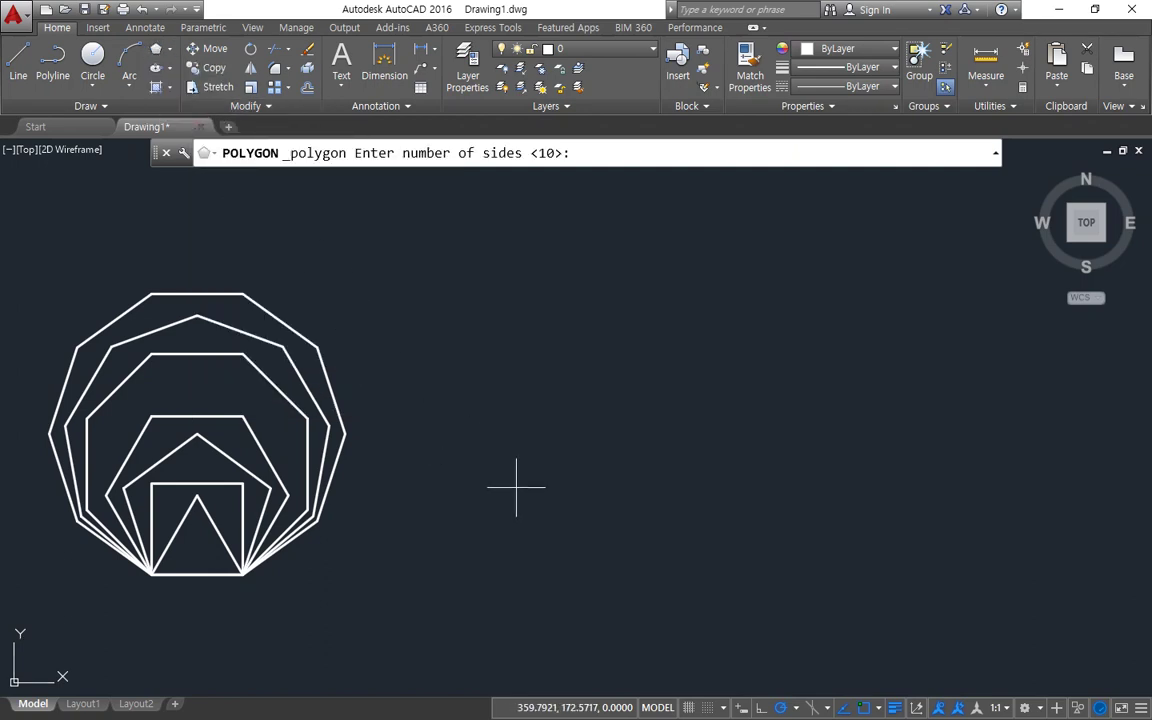
type("3")
key("Return")
left_click(526, 535)
key("Escape")
key("Escape")
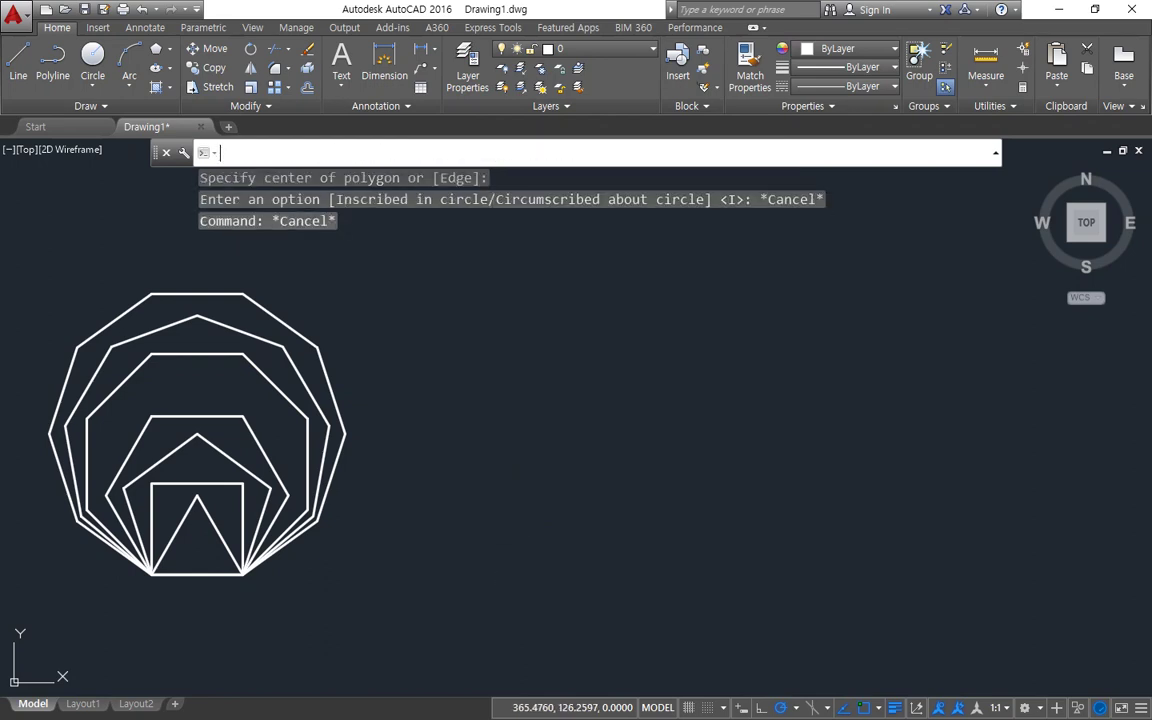
- Draw a three-sided polygon with the Edge option, using a 50-unit horizontal base to the right of the existing nested polygons
key("Return")
type("3")
key("Return")
type("e")
key("Return")
left_click(522, 560)
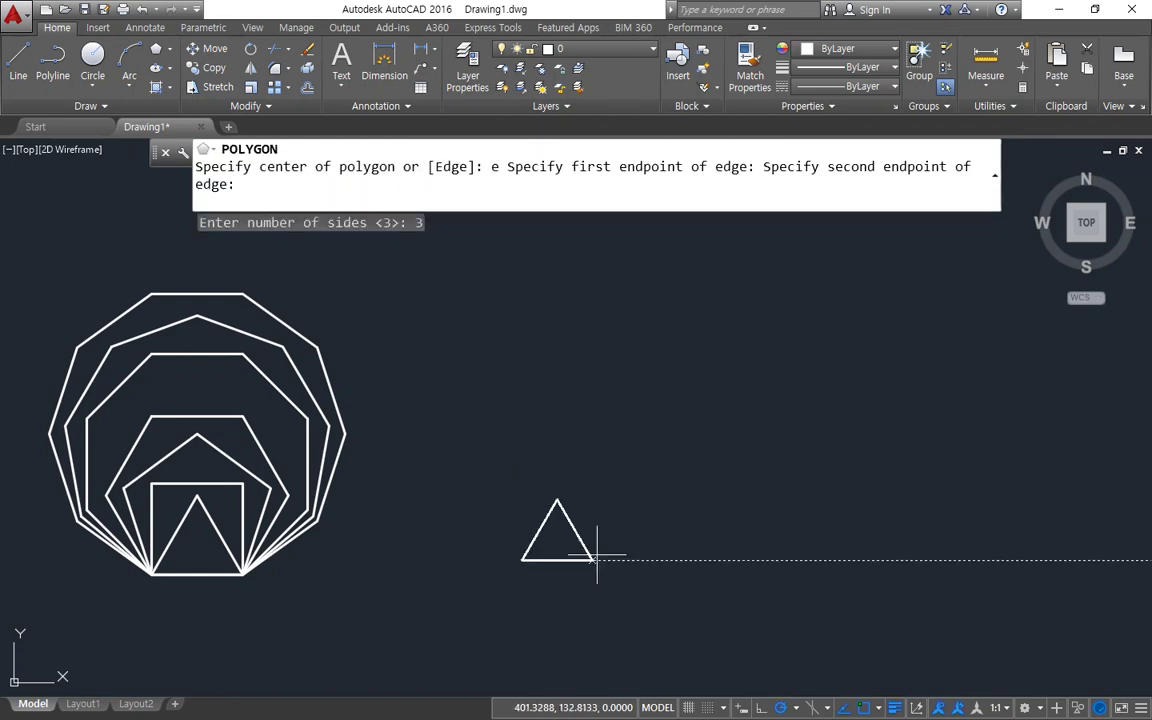
type("50")
key("Return")
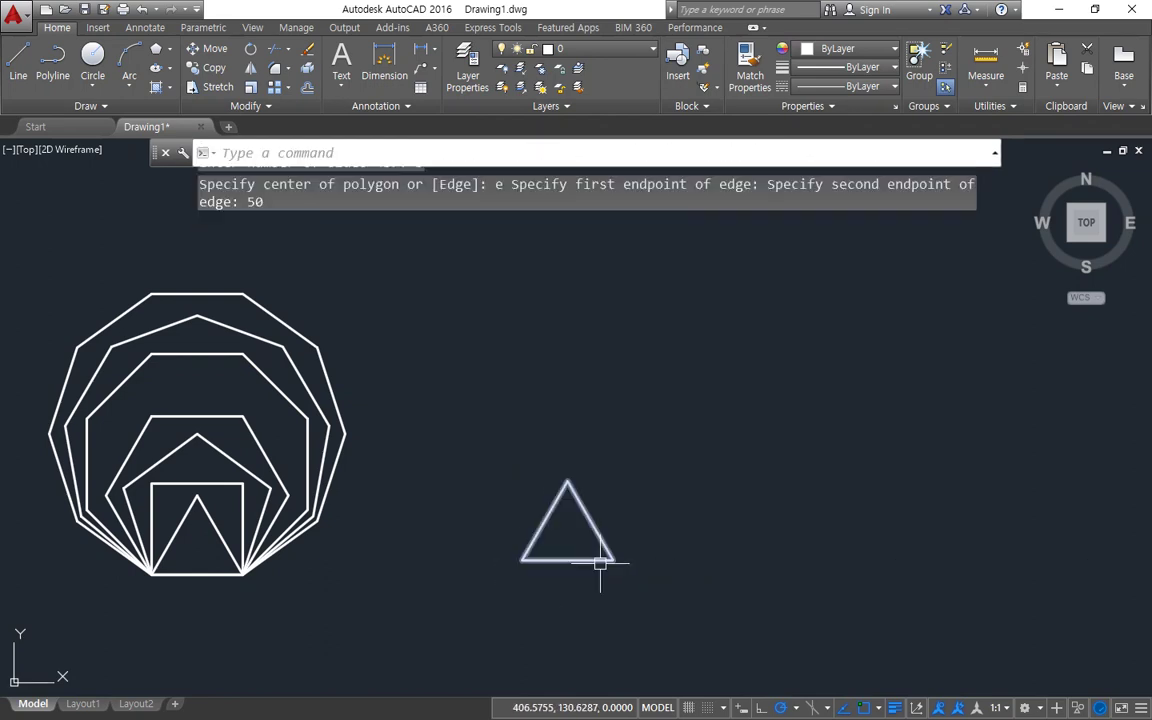
- Draw a four-sided polygon with the Edge option, using the new triangle's base endpoints from left to right
key("Return")
type("4")
key("Return")
type("ecify center of polygon or :")
key("Return")
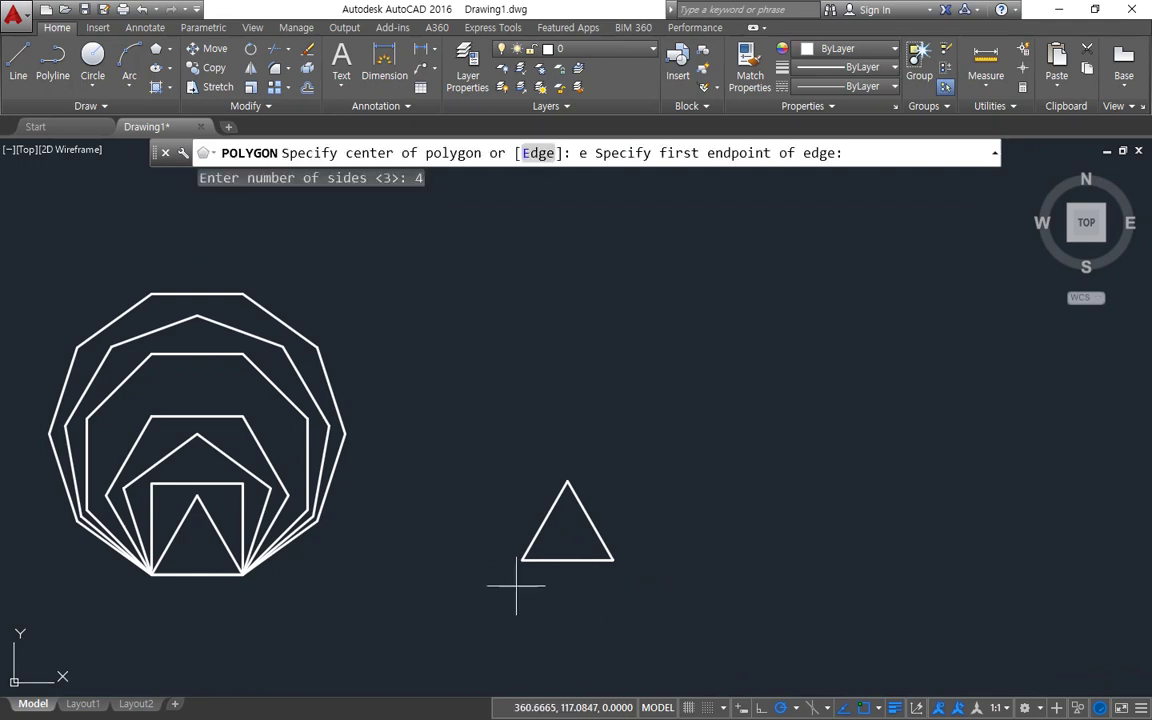
left_click(522, 560)
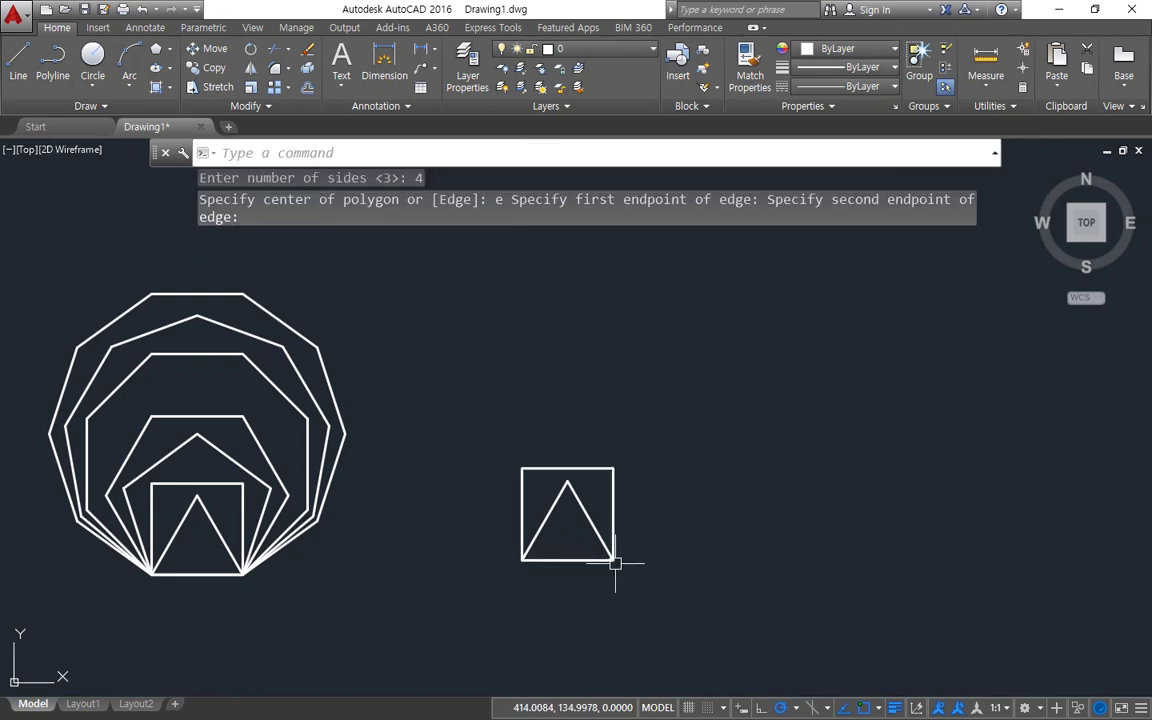
left_click(614, 561)
- Draw a five-sided polygon with the Edge option on the same base, from its left to its right endpoint
key("Return")
type("4")
key("Return")
type("e")
key("Return")
left_click(521, 560)
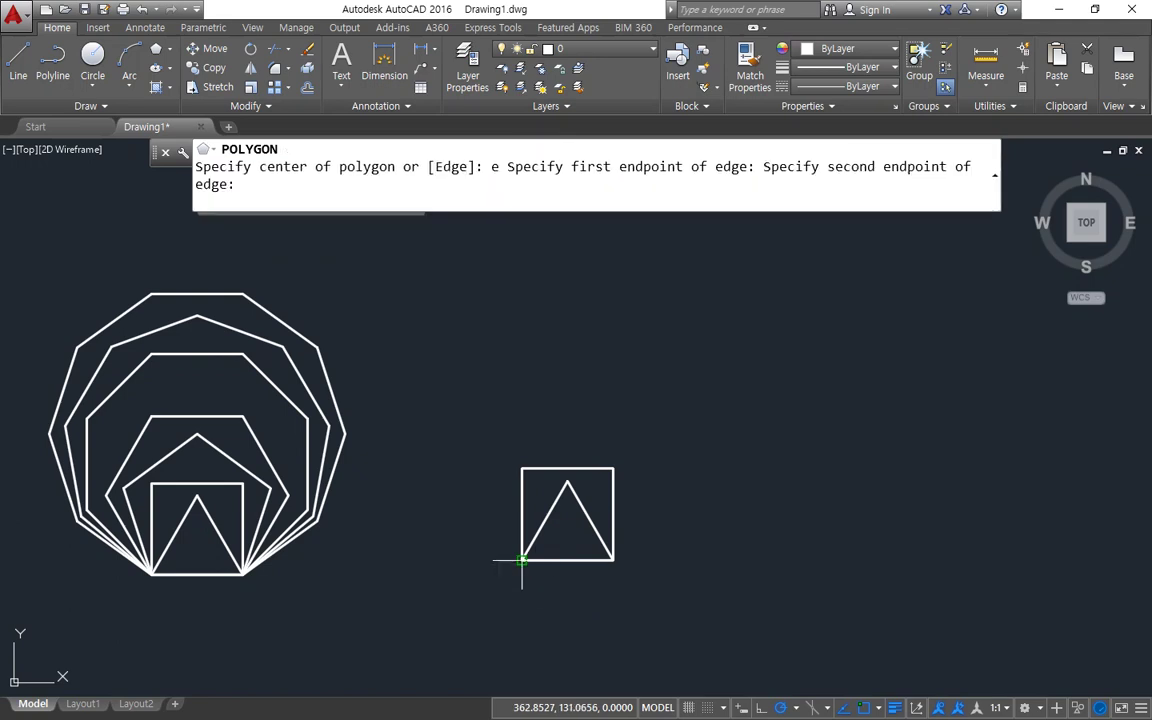
left_click(613, 560)
- Add a six-sided polygon by edge over the shared base of the new nested shapes
key("Return")
type("6")
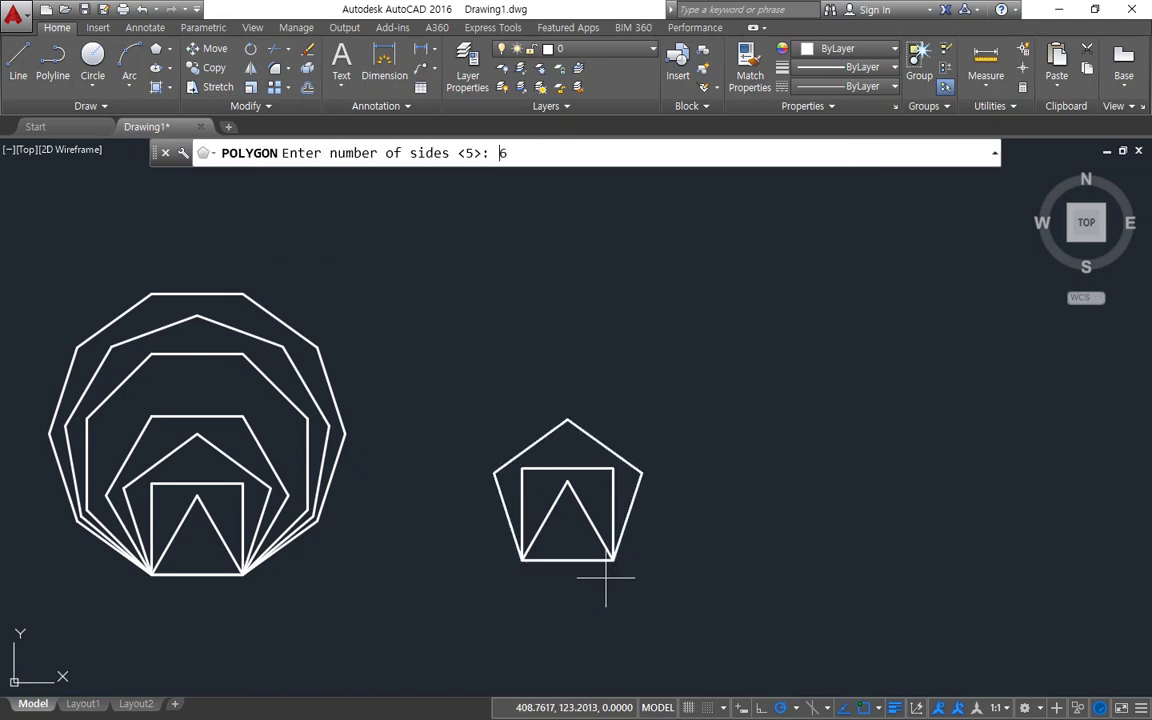
key("Return")
type("e")
key("Return")
left_click(521, 560)
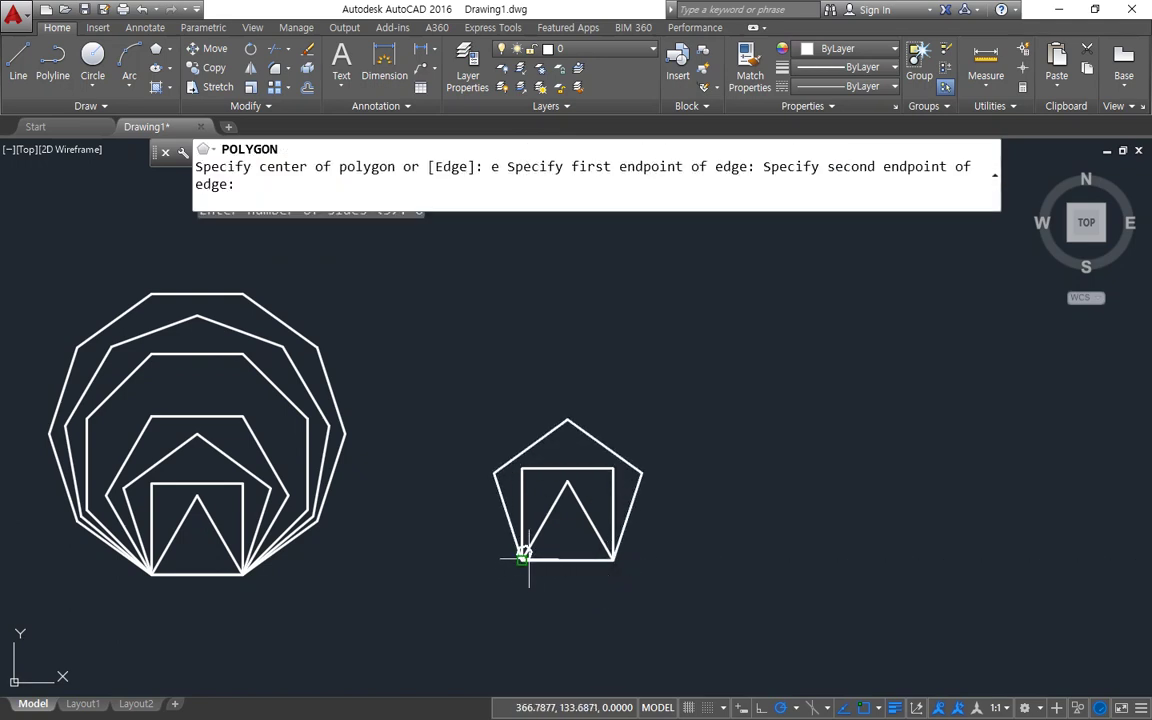
left_click(613, 560)
- Add a seven-sided polygon by edge, picking the shared base's left and right endpoints
key("Return")
type("7")
key("Return")
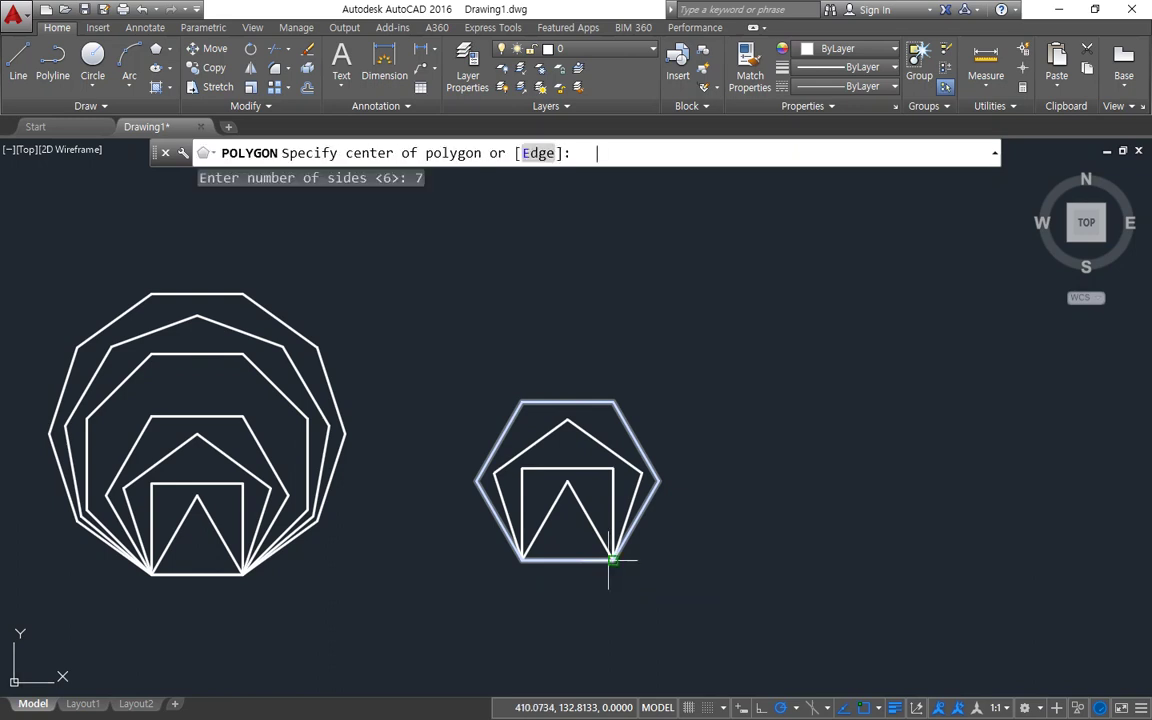
type("e")
key("Return")
left_click(521, 560)
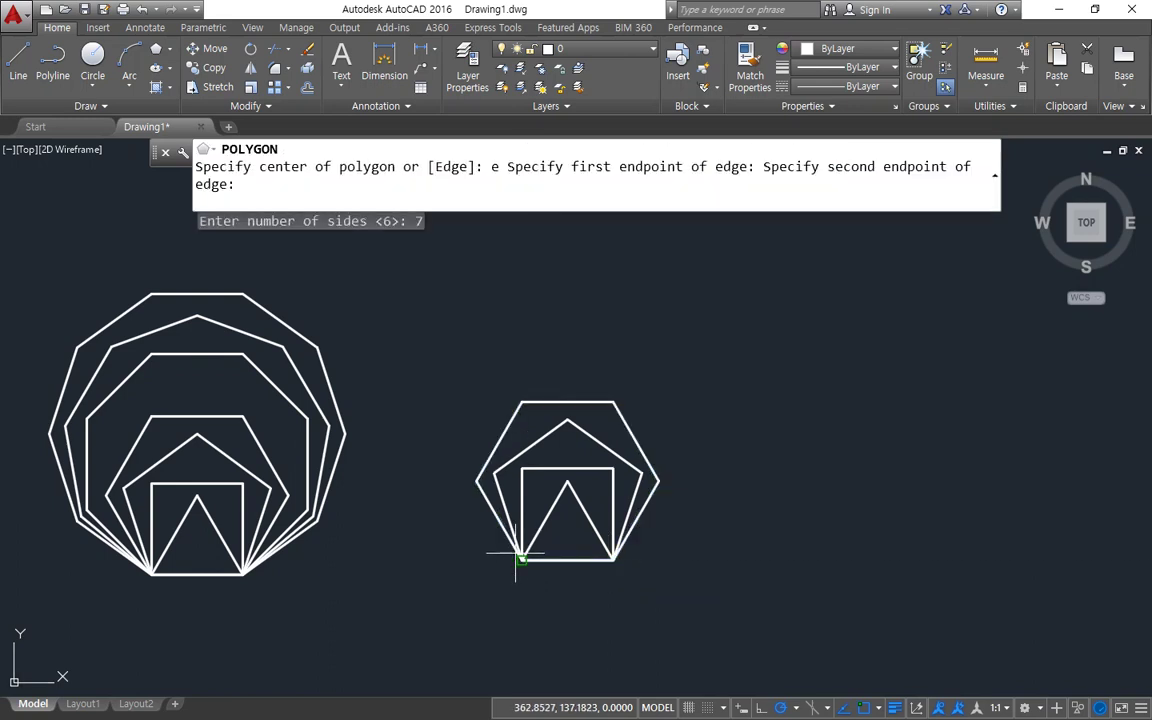
left_click(613, 560)
- Add an eight-sided polygon by edge around the seven-sided one, on the shared base's endpoints
key("Return")
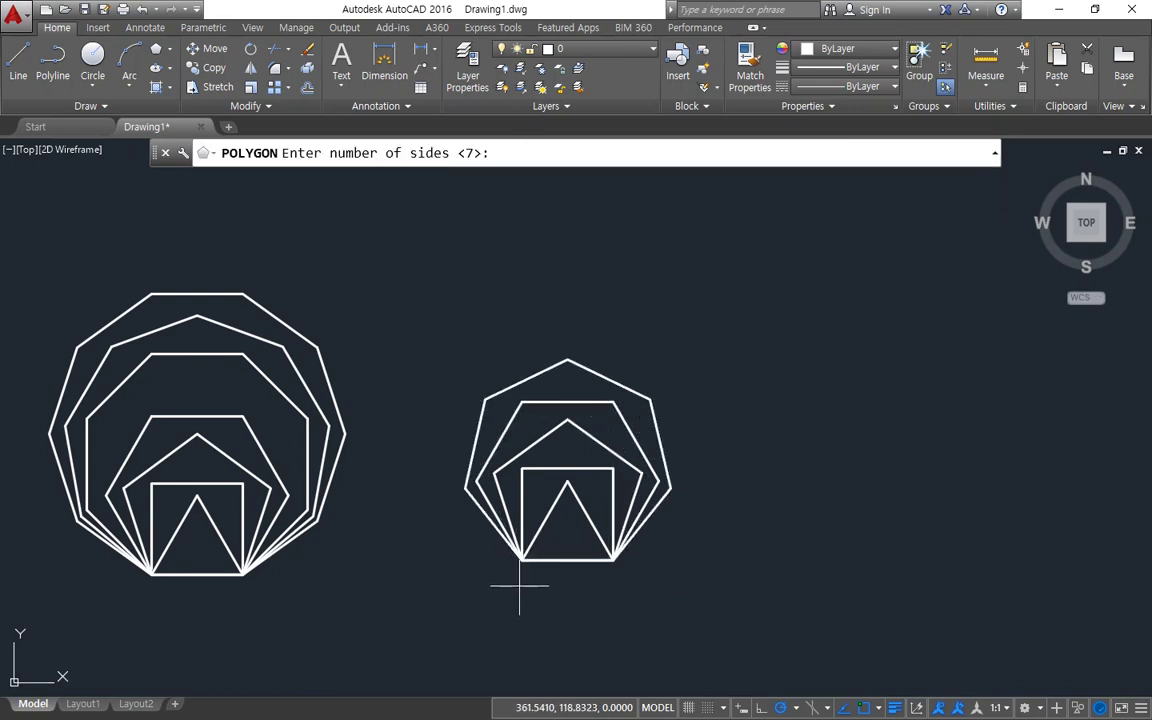
type("8")
key("Return")
type("e")
key("Return")
left_click(521, 560)
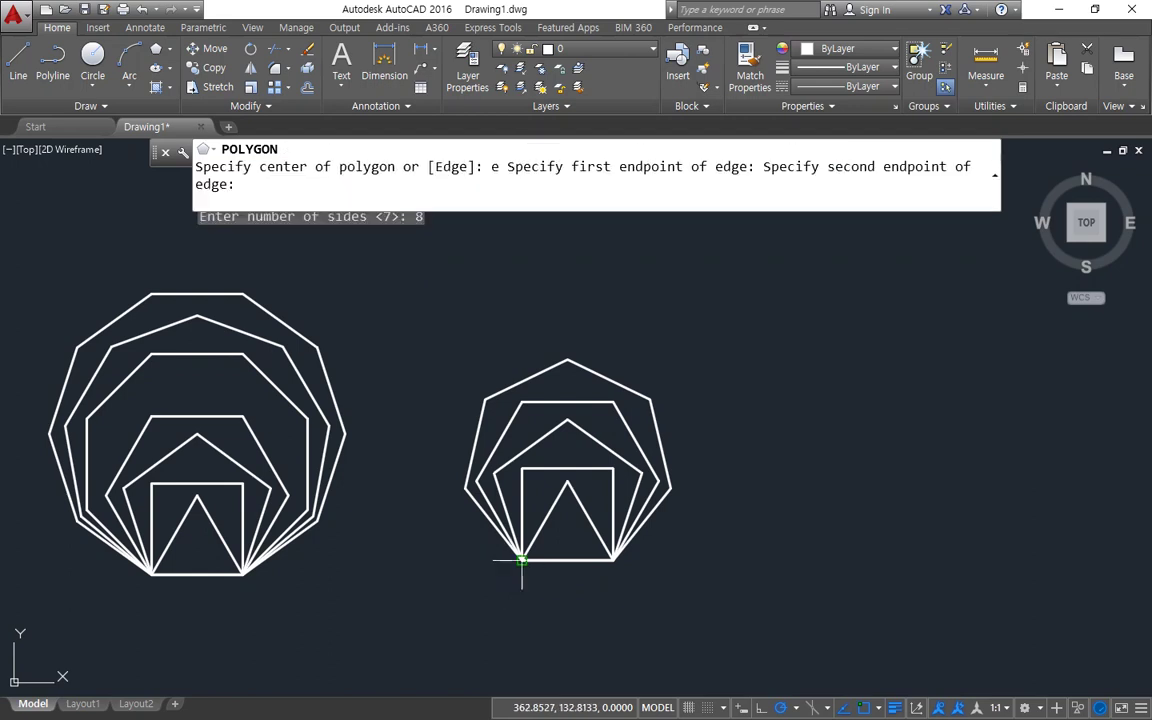
left_click(613, 560)
- Add a nine-sided polygon by edge around the eight-sided one, on the shared base's endpoints
key("Return")
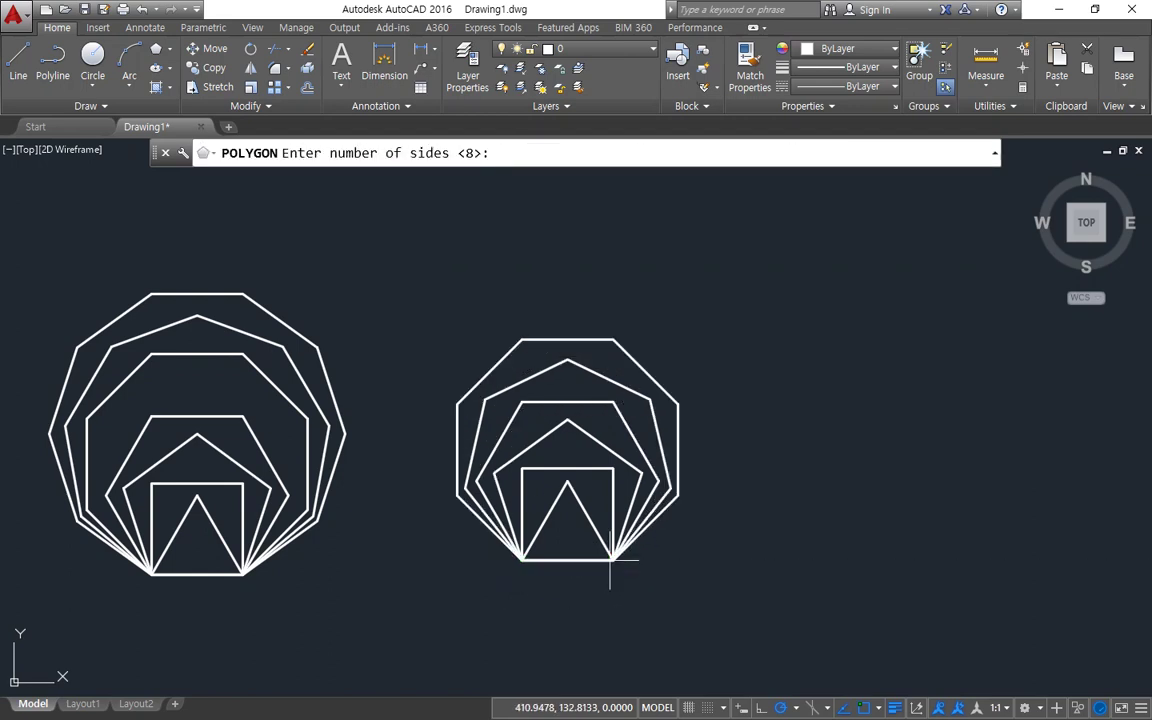
type("9")
key("Return")
type("e")
key("Return")
left_click(521, 560)
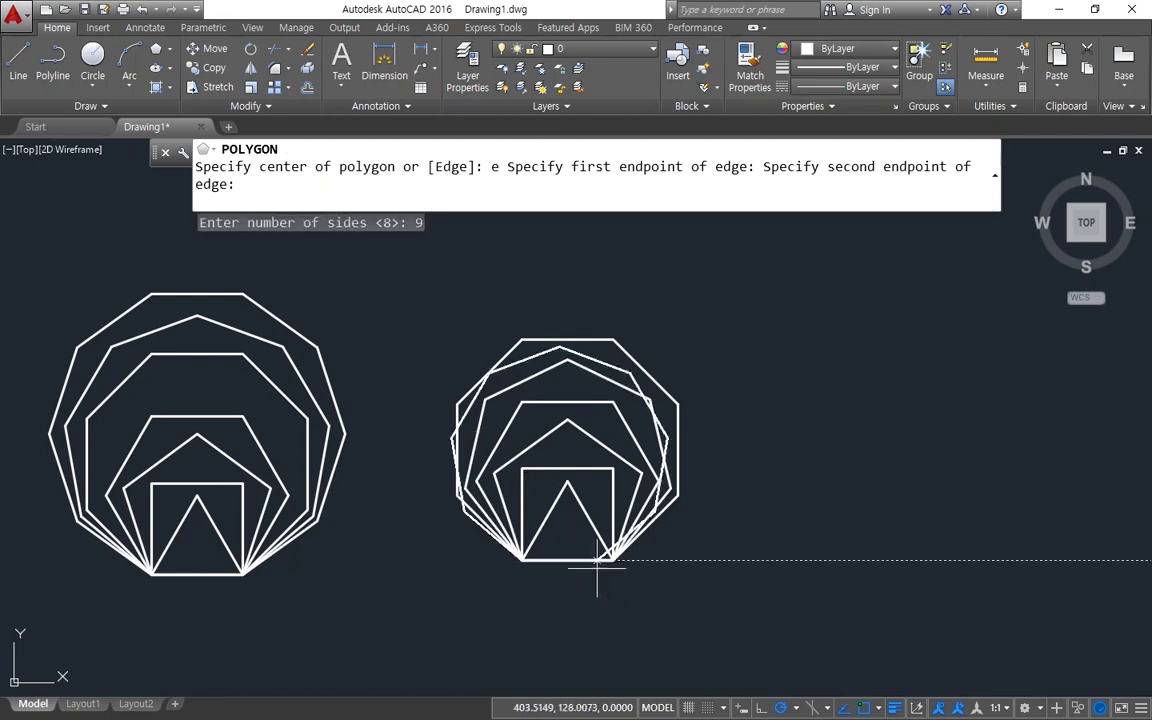
left_click(613, 560)
key("Return")
type("1")
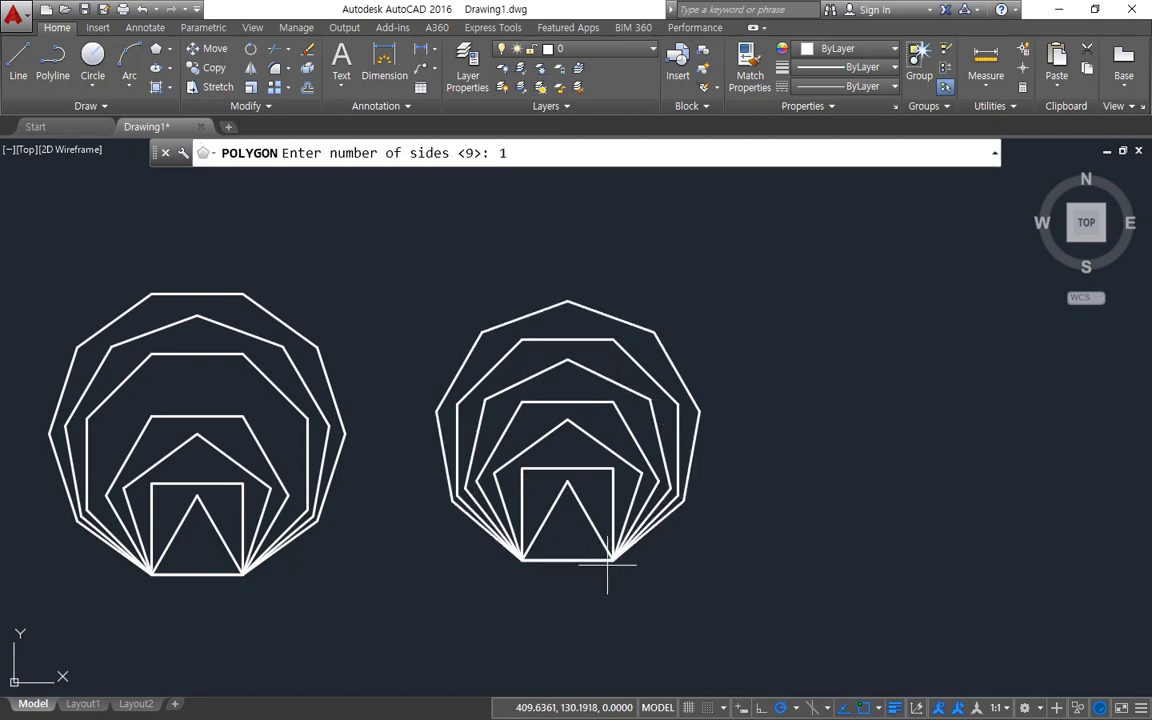
type("0")
key("Return")
left_click(590, 577)
key("Escape")
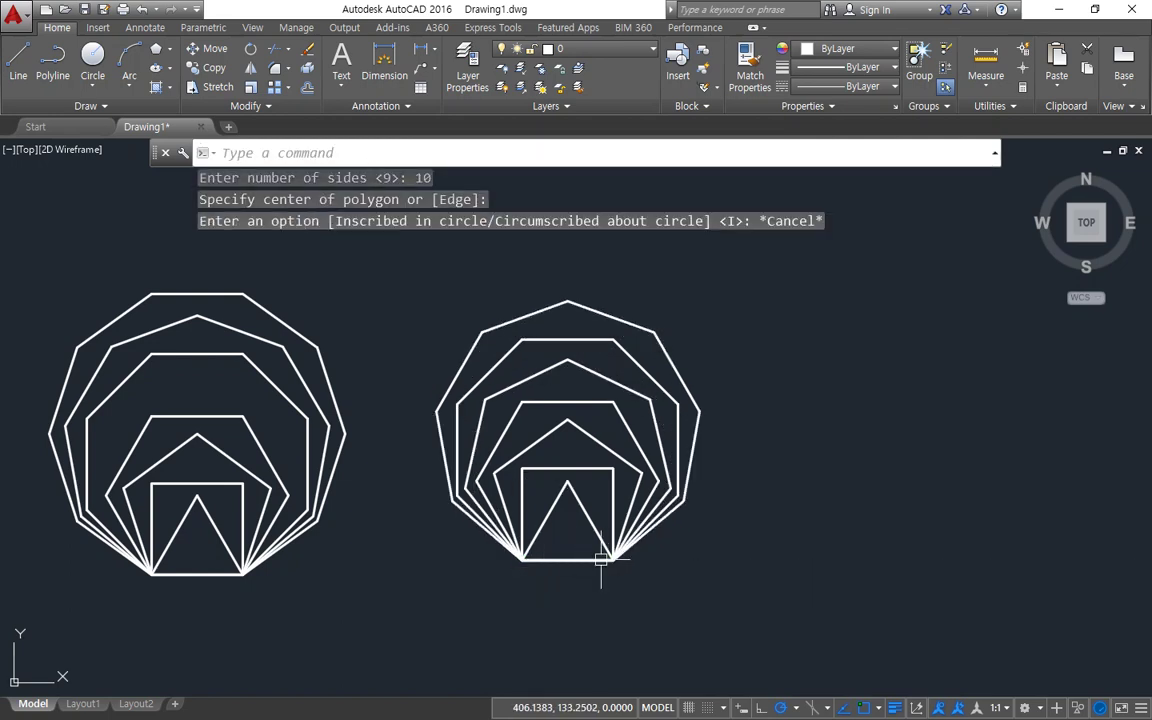
- Draw the outermost ten-sided polygon with the Edge option on the shared base, from its left to its right endpoint
key("Return")
type("10")
key("Return")
type("e")
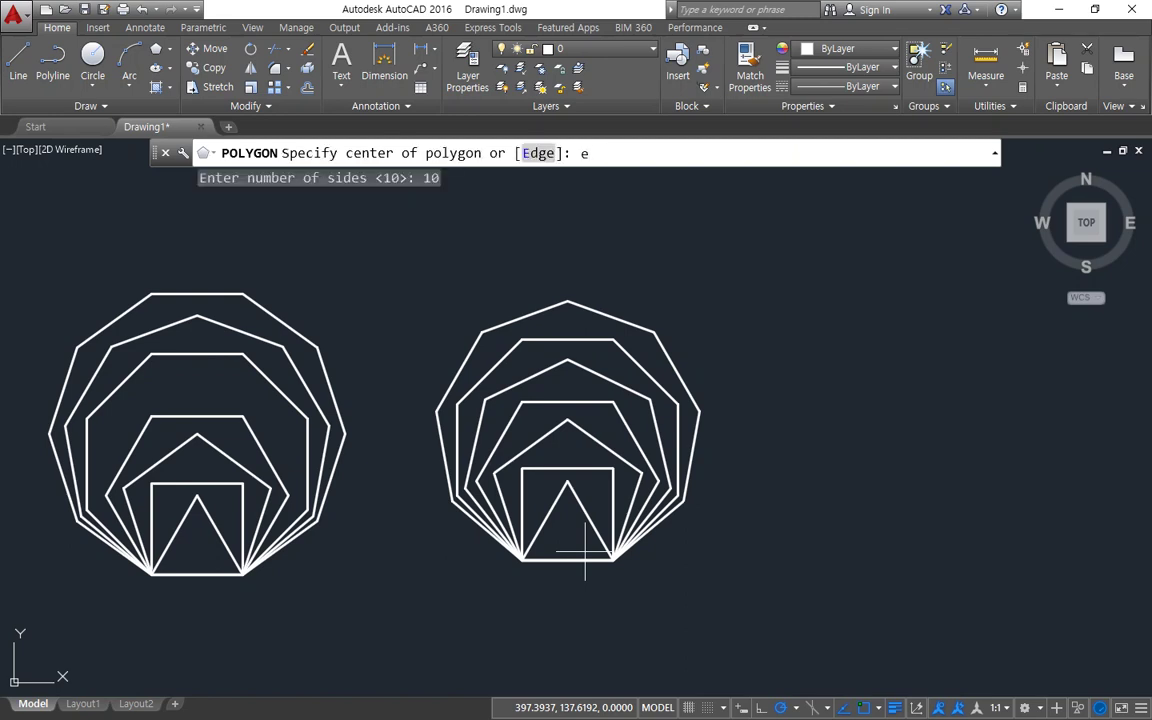
key("Return")
left_click(521, 560)
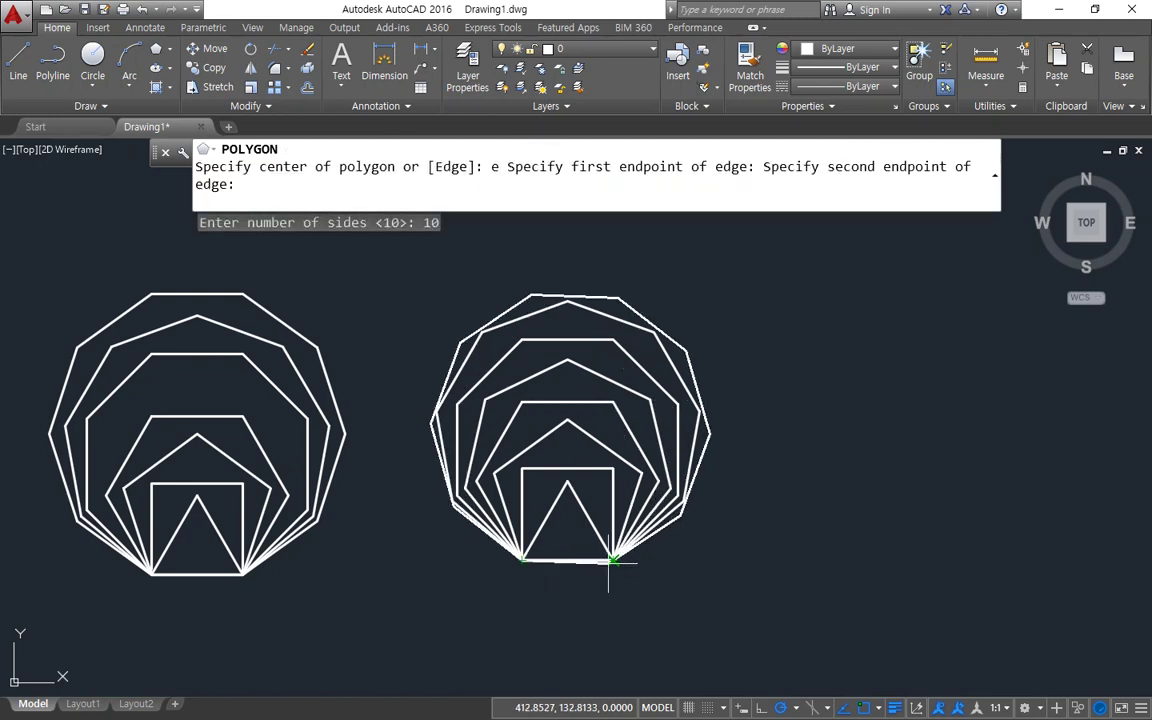
left_click(612, 562)
middle_click_drag(538, 540, 571, 598)
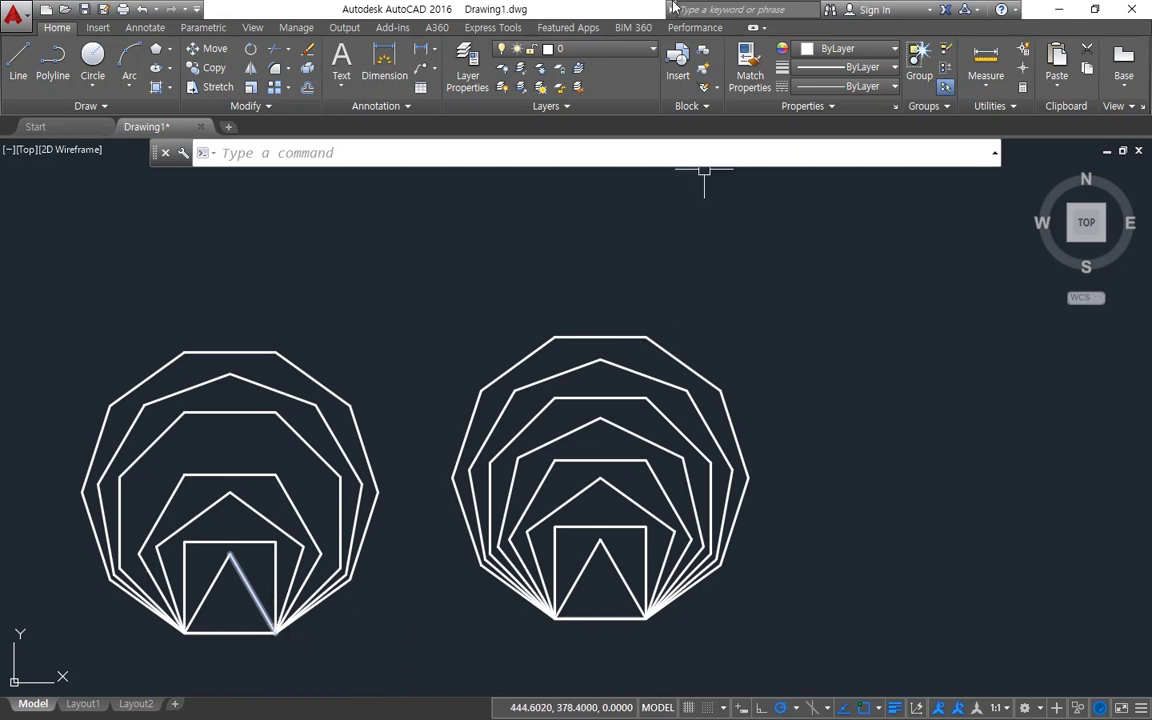
- Restore the maximized drawing window to a smaller size, exposing the desktop behind it
left_click_drag(420, 6, 447, 30)
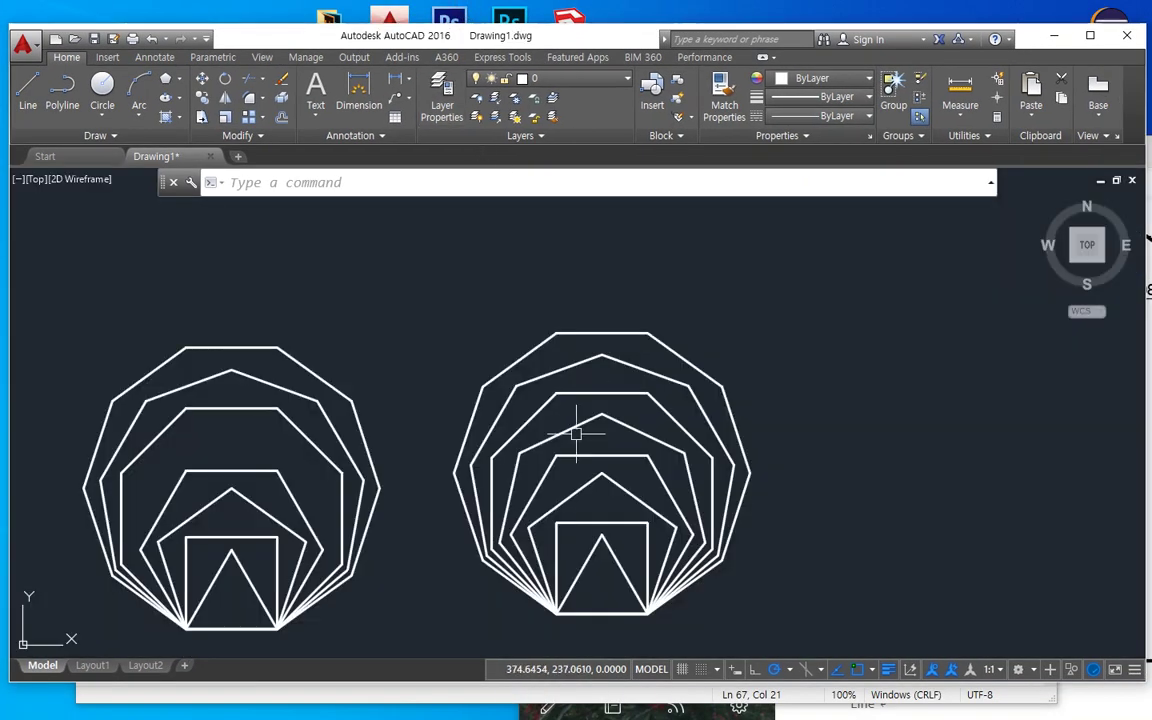
- Shorten the drawing window's height until the notes beneath it show while its status bar remains in view
mouse_move(474, 683)
left_mouse_down()
mouse_move(434, 336)
mouse_move(577, 307)
mouse_move(808, 310)
mouse_move(790, 340)
mouse_move(732, 349)
mouse_move(486, 334)
mouse_move(491, 307)
mouse_move(636, 317)
mouse_move(545, 343)
mouse_move(486, 341)
left_mouse_up()
key("ctrl+2")
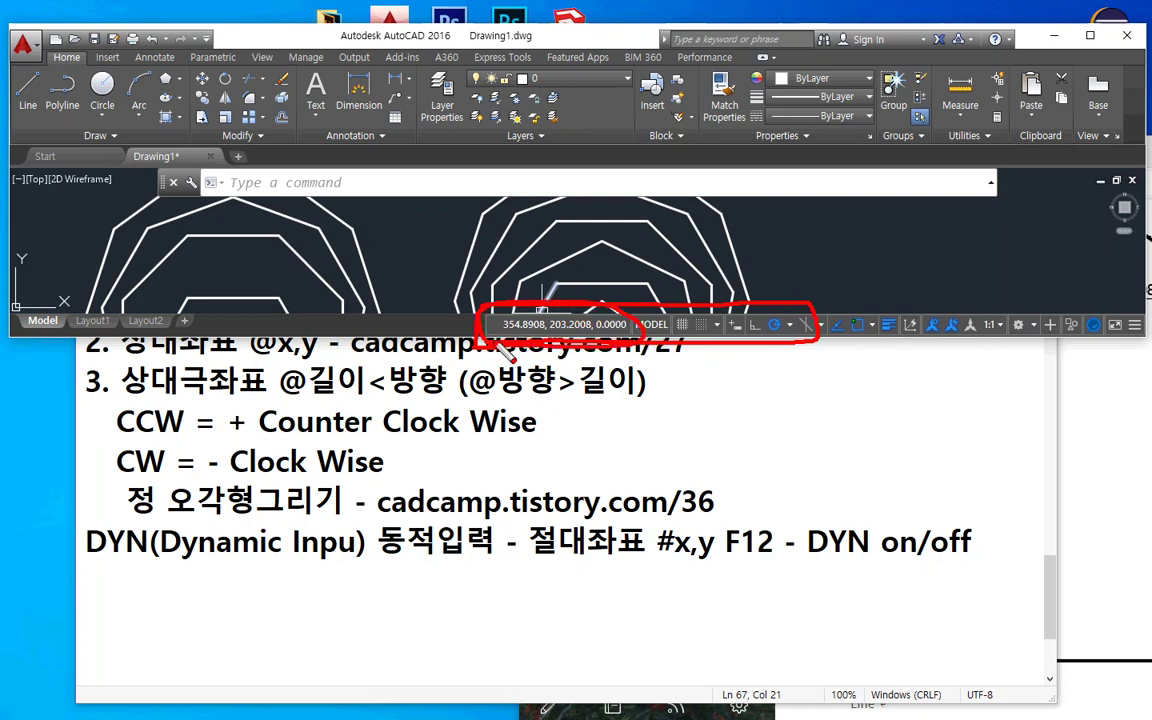
key("Escape")
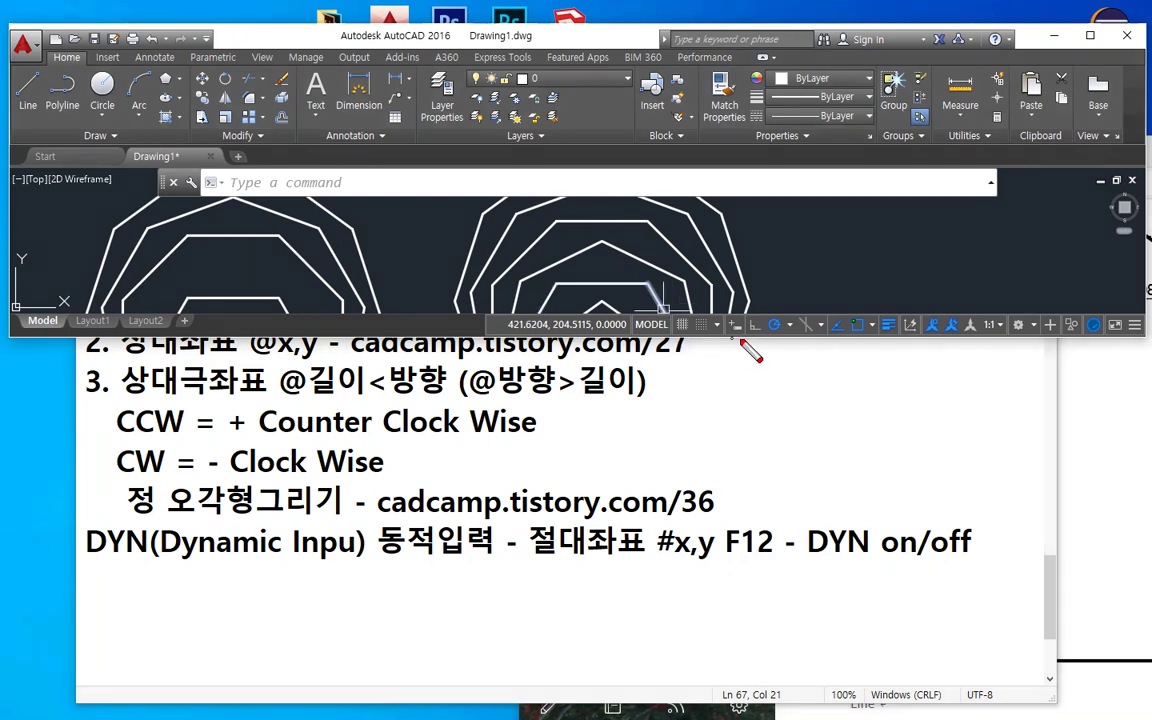
mouse_move(784, 331)
left_mouse_down()
mouse_move(744, 314)
mouse_move(766, 340)
mouse_move(779, 336)
mouse_move(756, 318)
mouse_move(777, 339)
mouse_move(768, 303)
mouse_move(790, 326)
mouse_move(769, 351)
left_mouse_up()
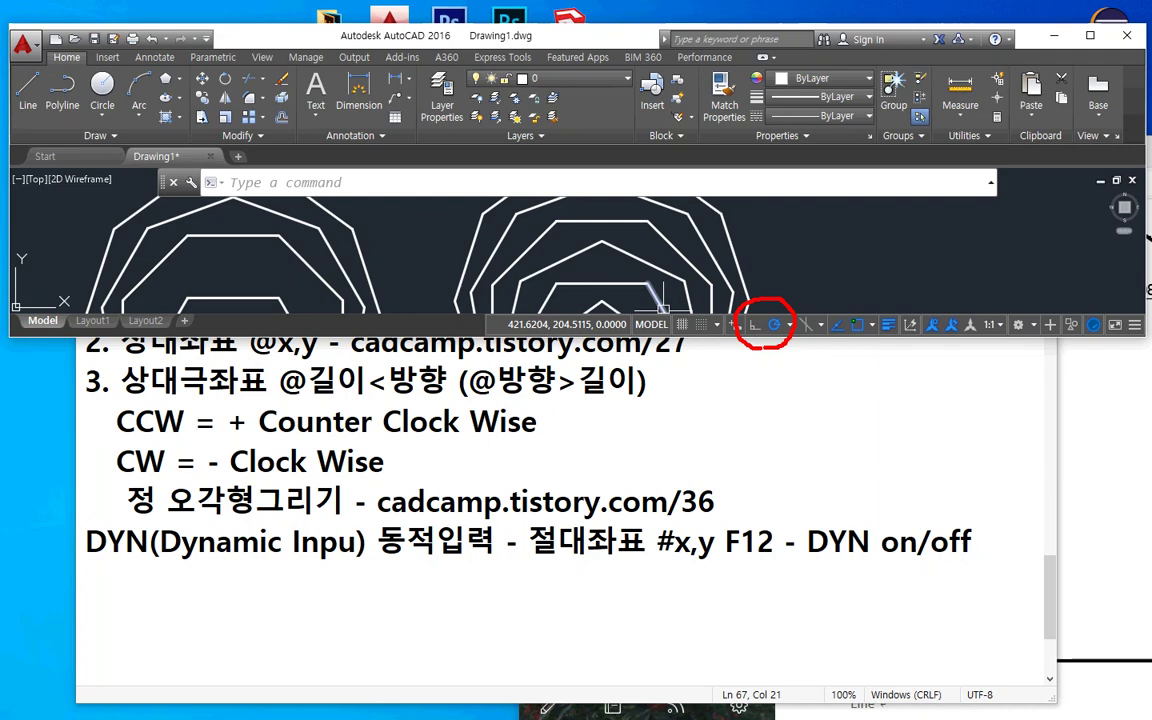
key("Escape")
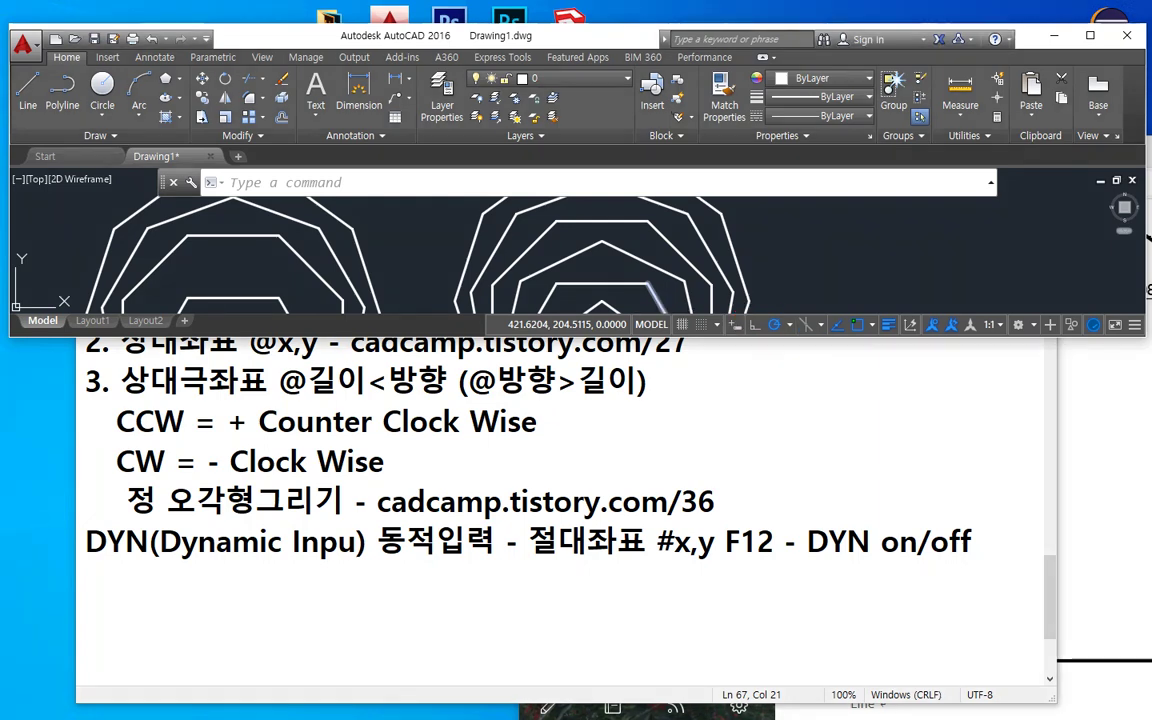
- In the Notepad notes, add a new line reading "ortho" below the DYN line
left_click(980, 546)
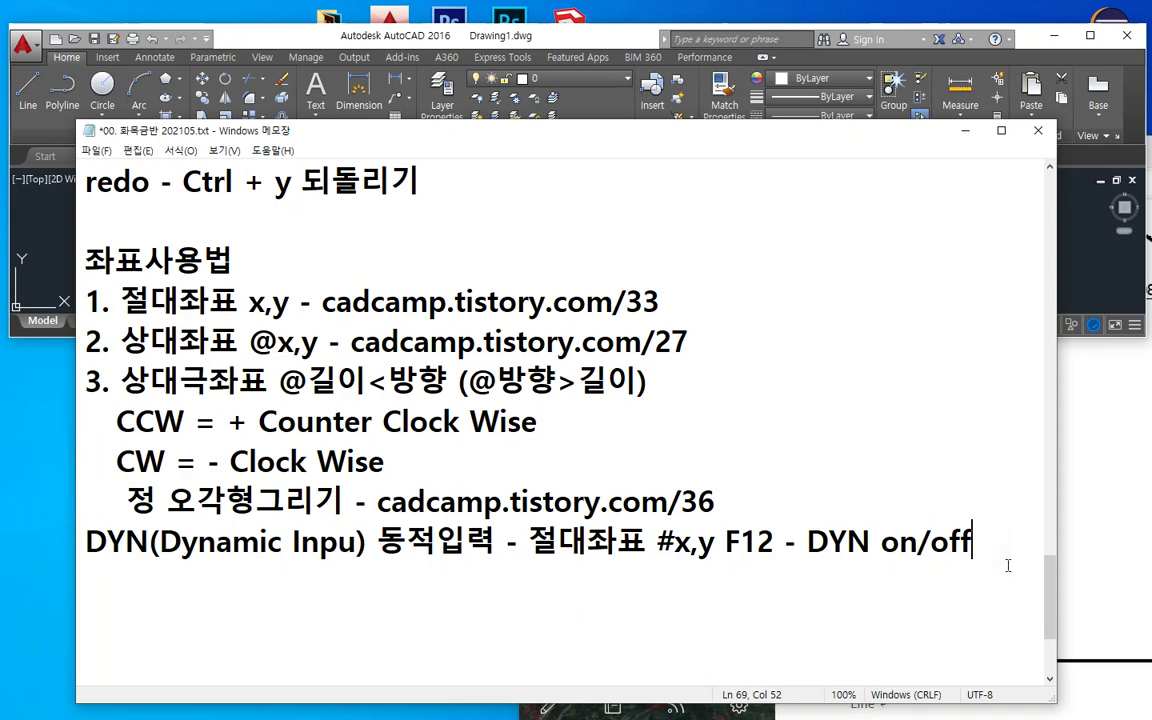
key("Return")
type("oth")
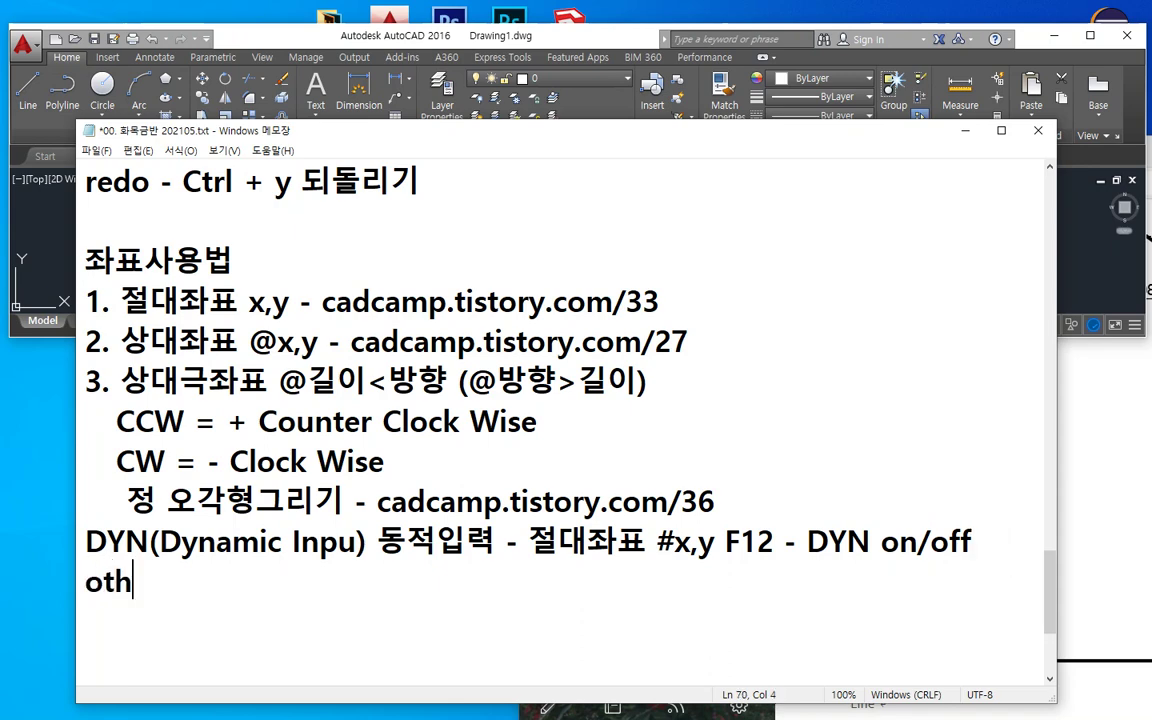
type("er")
key("alt+Tab")
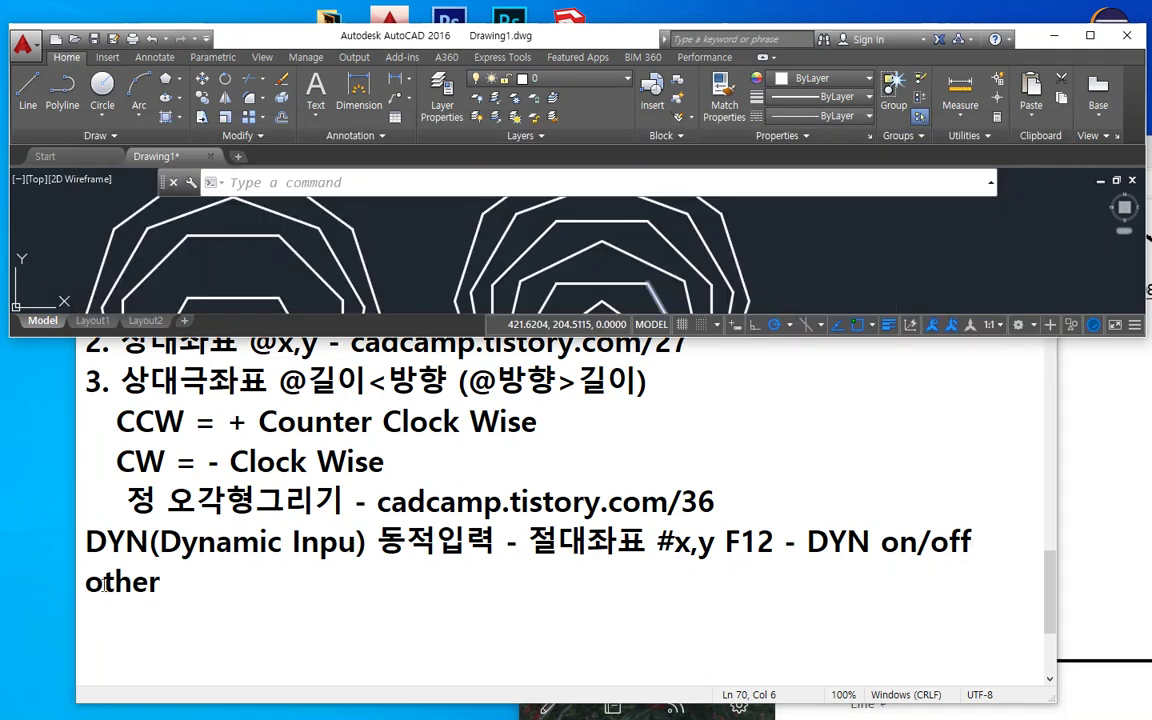
left_click(101, 582)
type("r")
left_click_drag(144, 582, 248, 584)
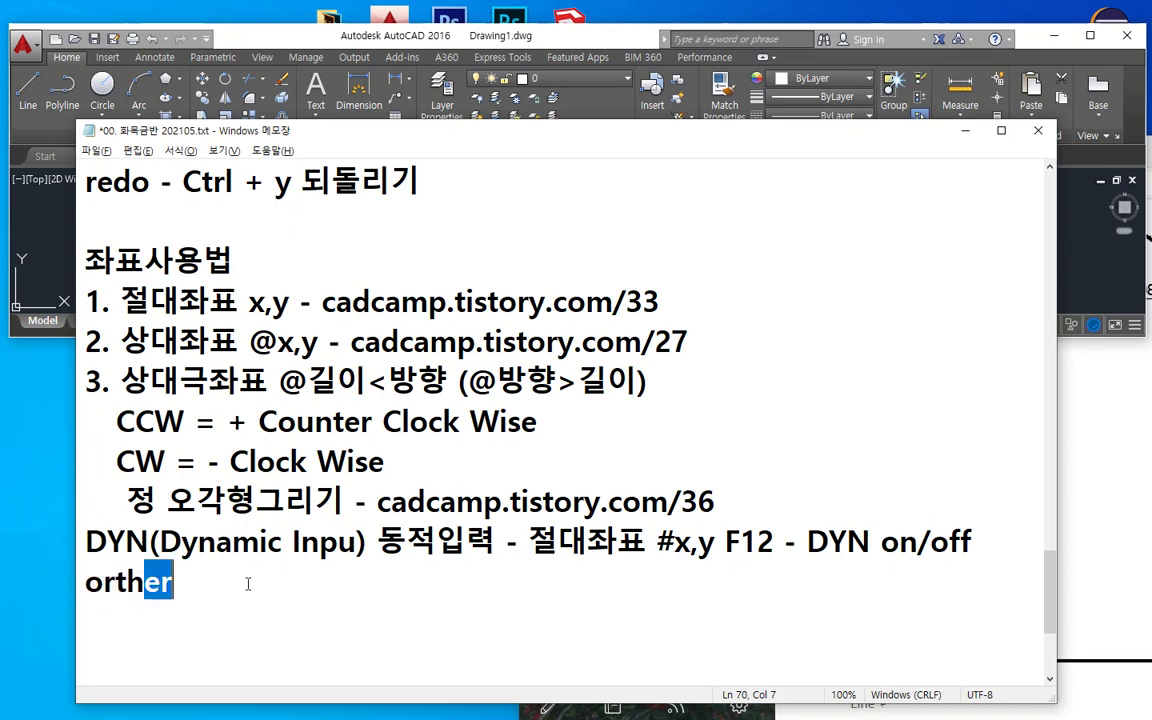
type("o")
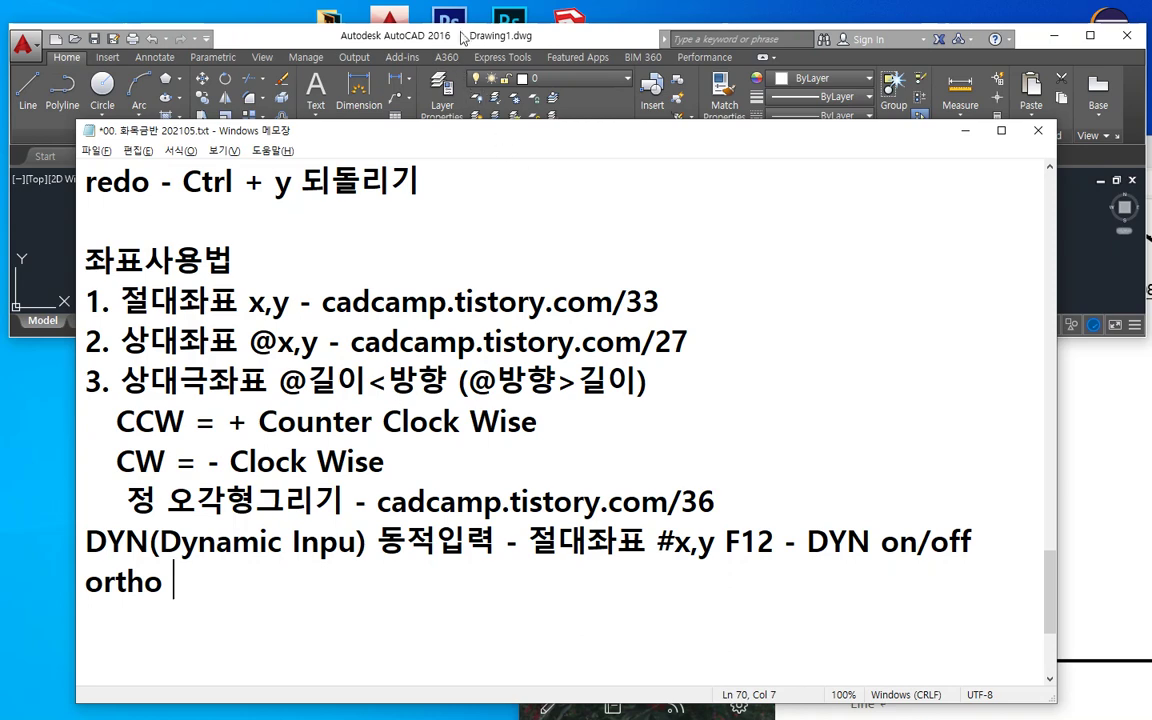
- Extend the ortho line in the notes with "- F8 - 직교좌표"
left_click(419, 35)
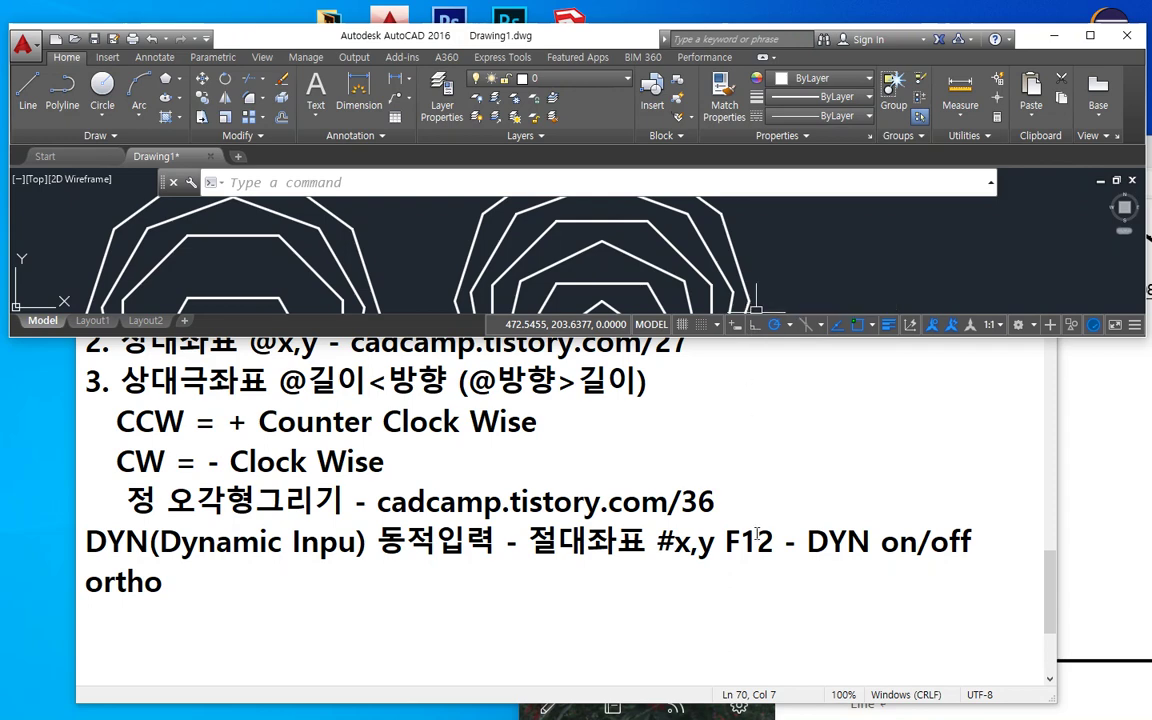
left_click(300, 579)
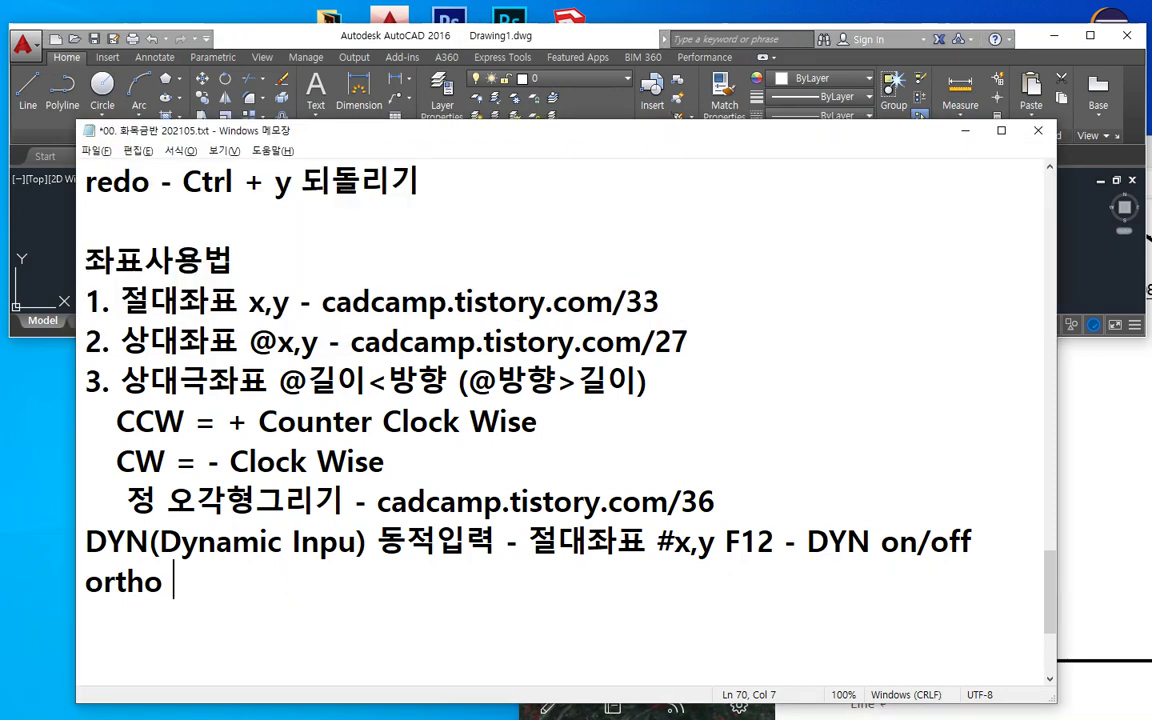
type("- F8")
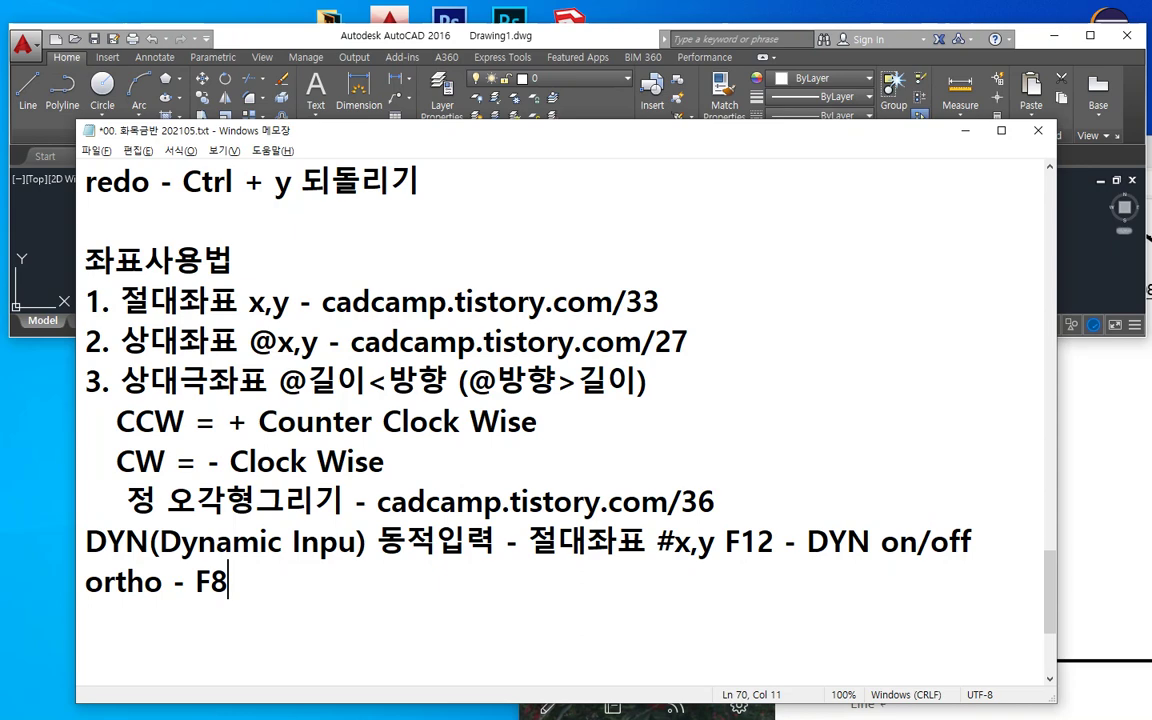
type("- 직교좌표")
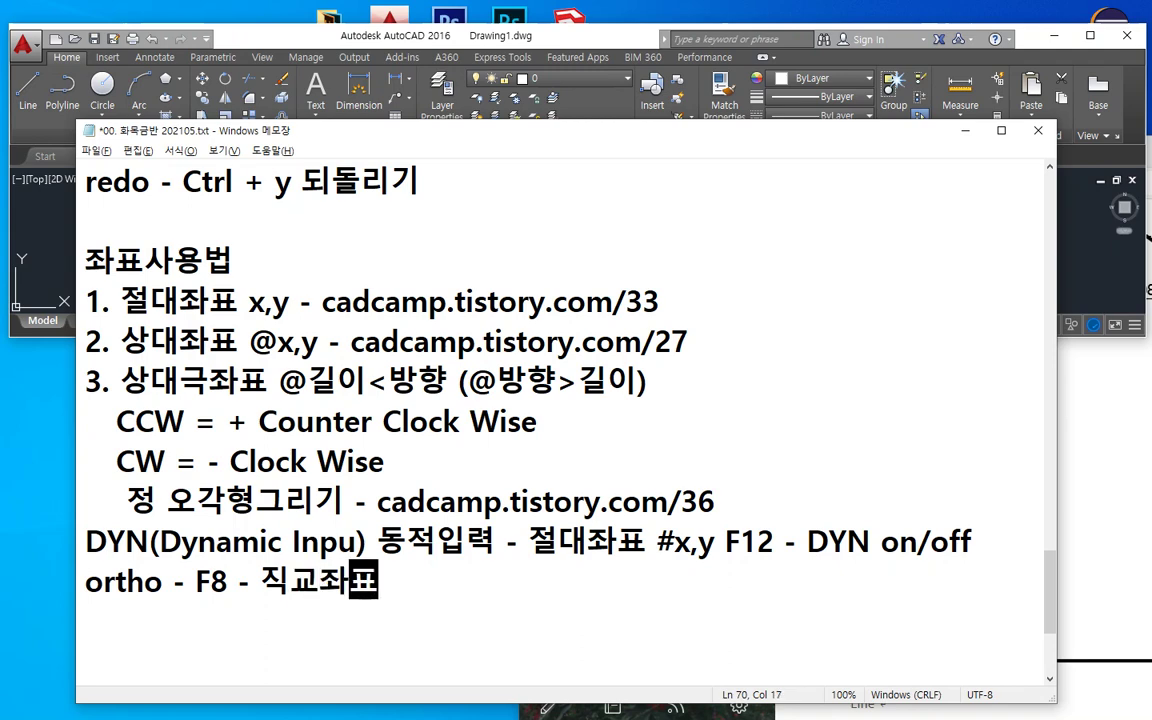
key("Hangul")
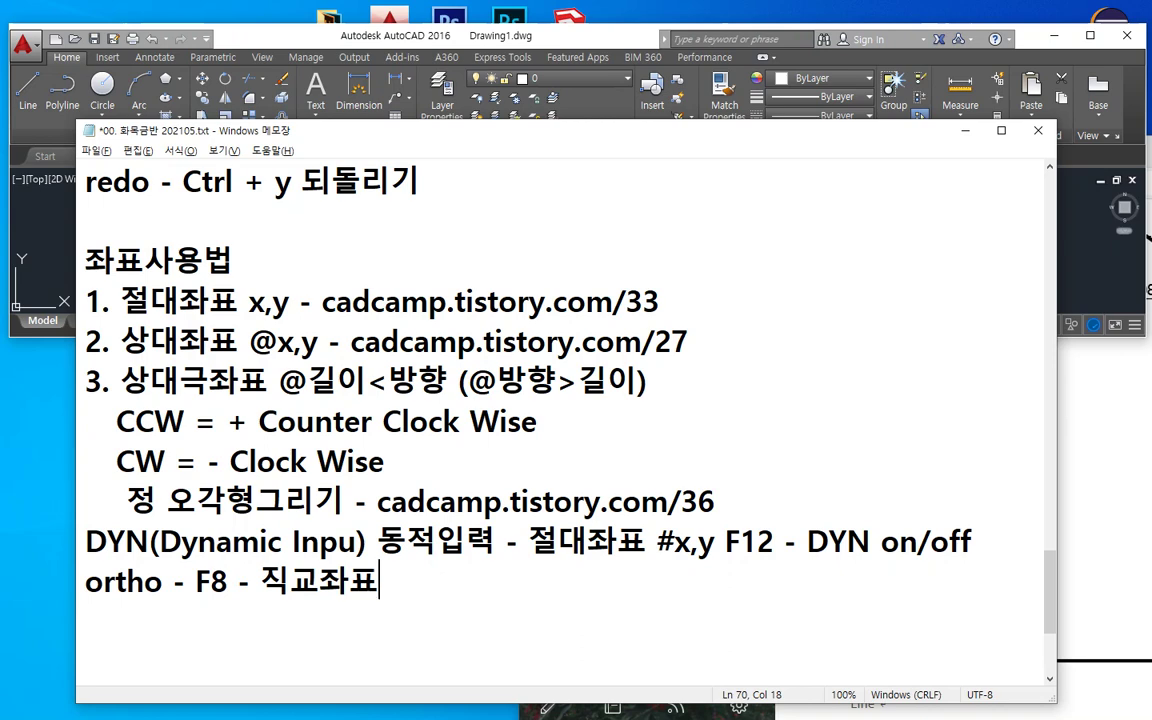
- In the maximized AutoCAD window, turn Ortho on and draw a stepped line of five horizontal and vertical segments above and beside the polygons
double_click(346, 32)
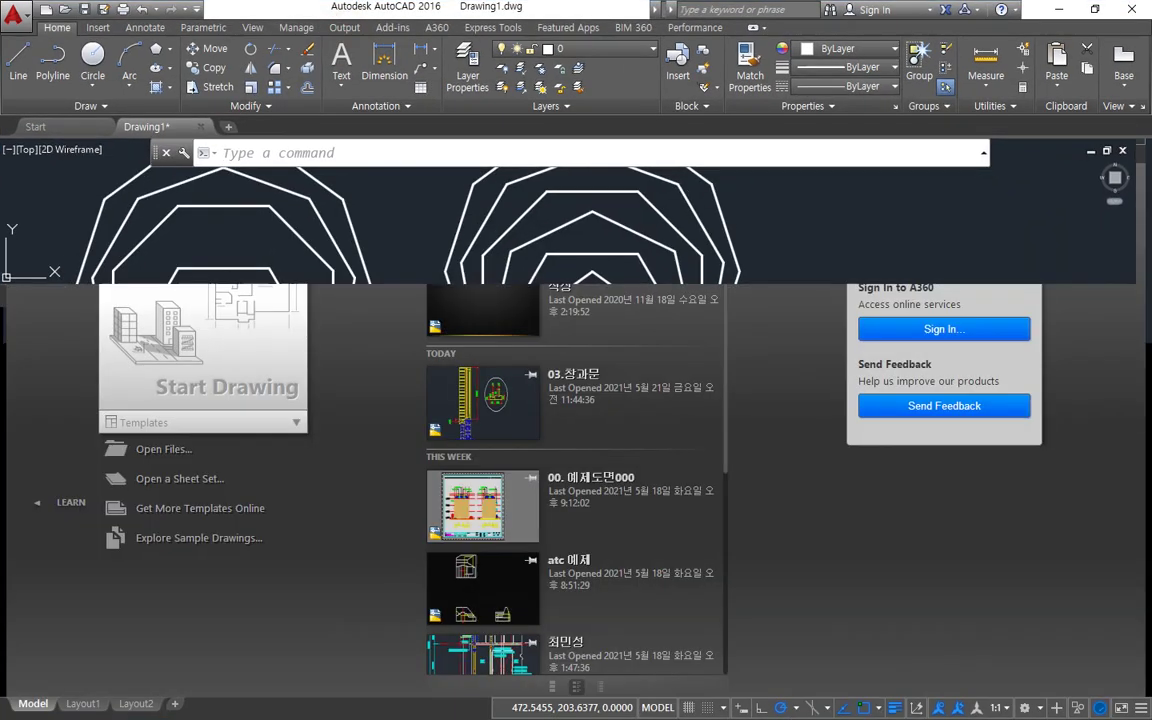
scroll(433, 330, "down", 2)
type("l")
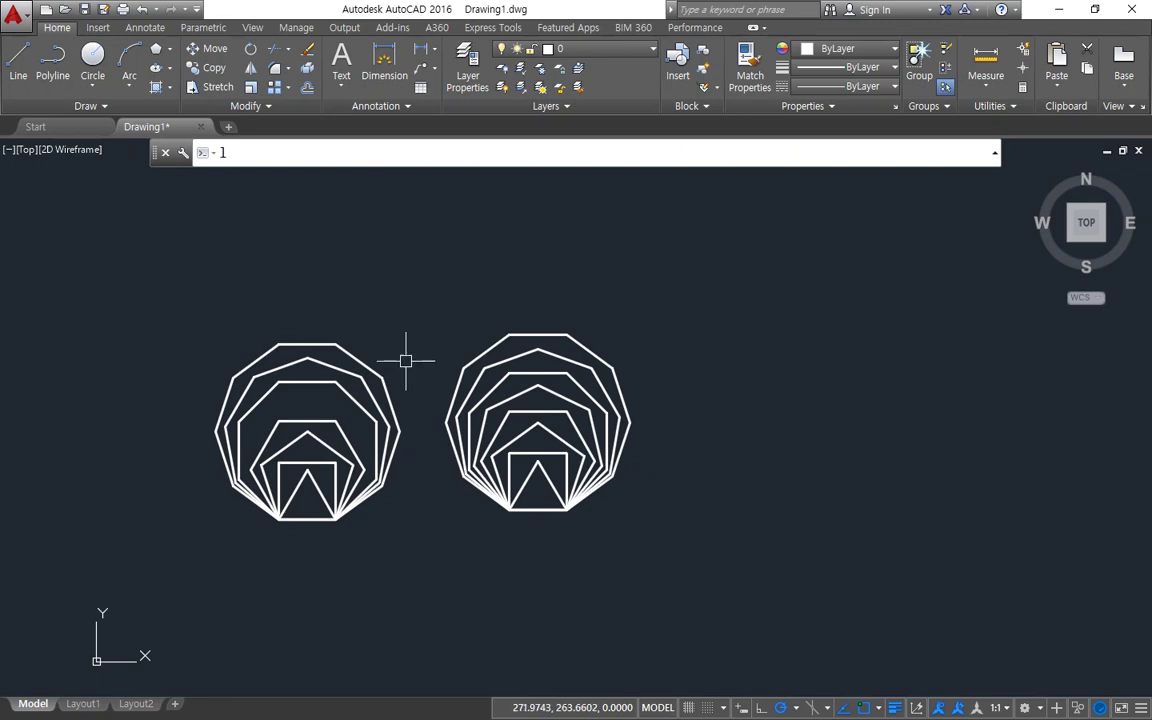
key("Return")
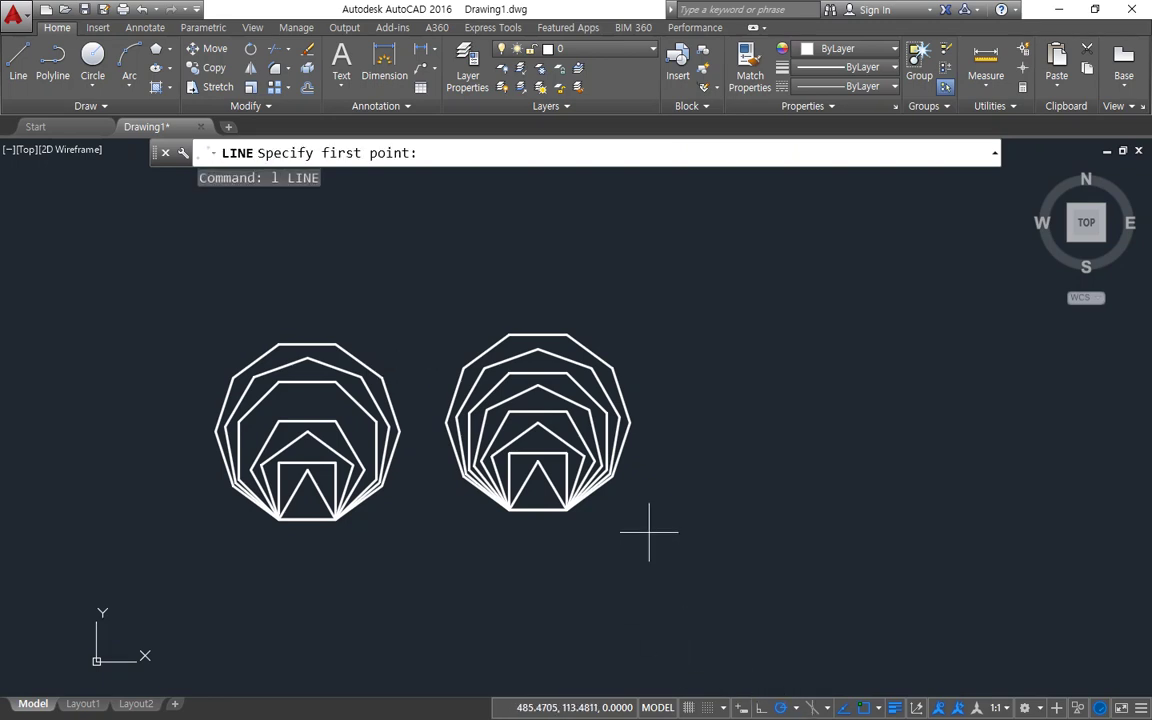
key("F8")
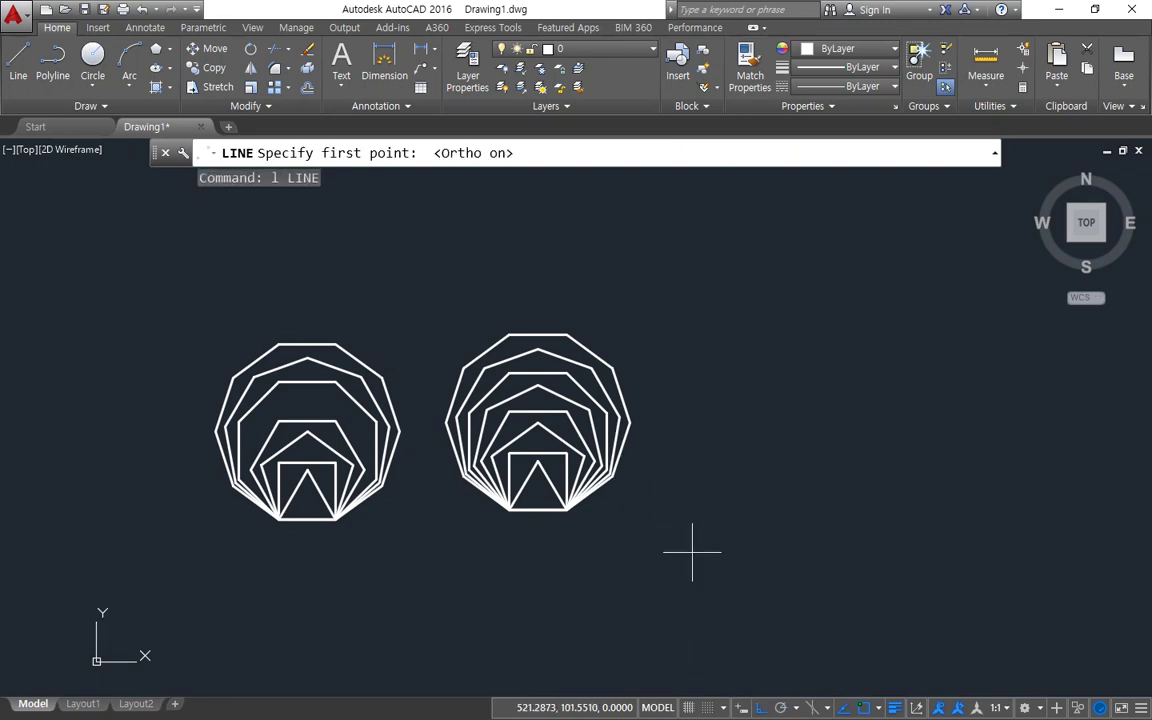
left_click(372, 286)
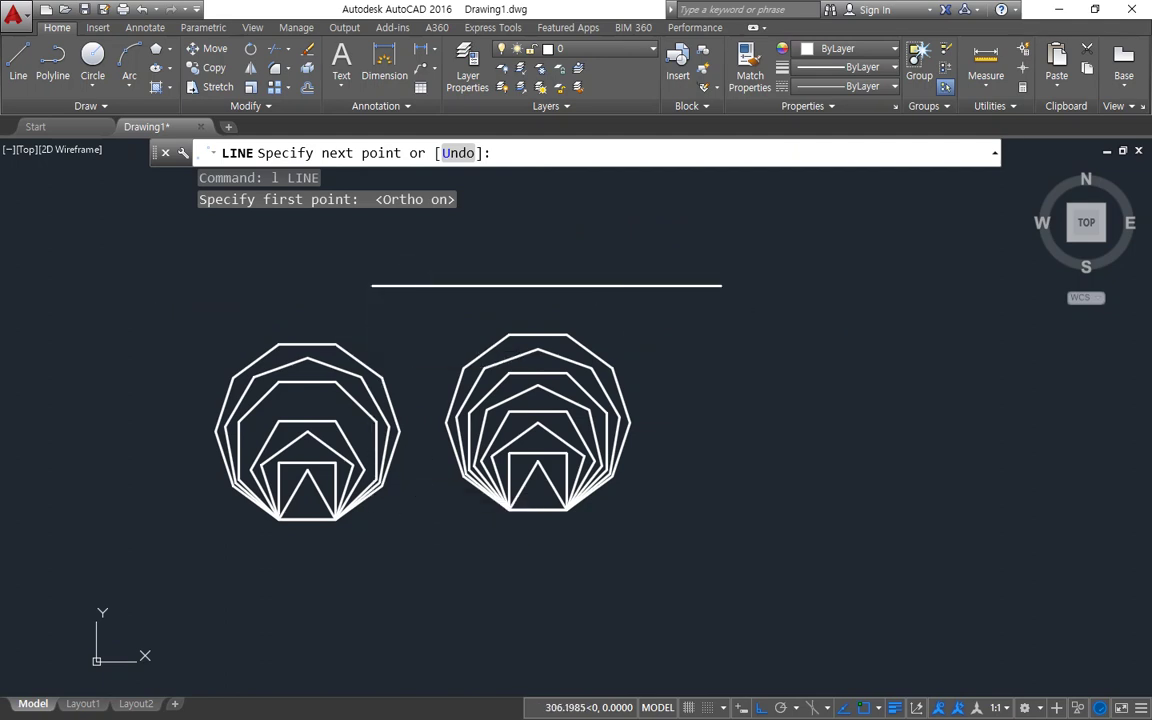
left_click(721, 286)
left_click(721, 536)
left_click(923, 536)
left_click(923, 280)
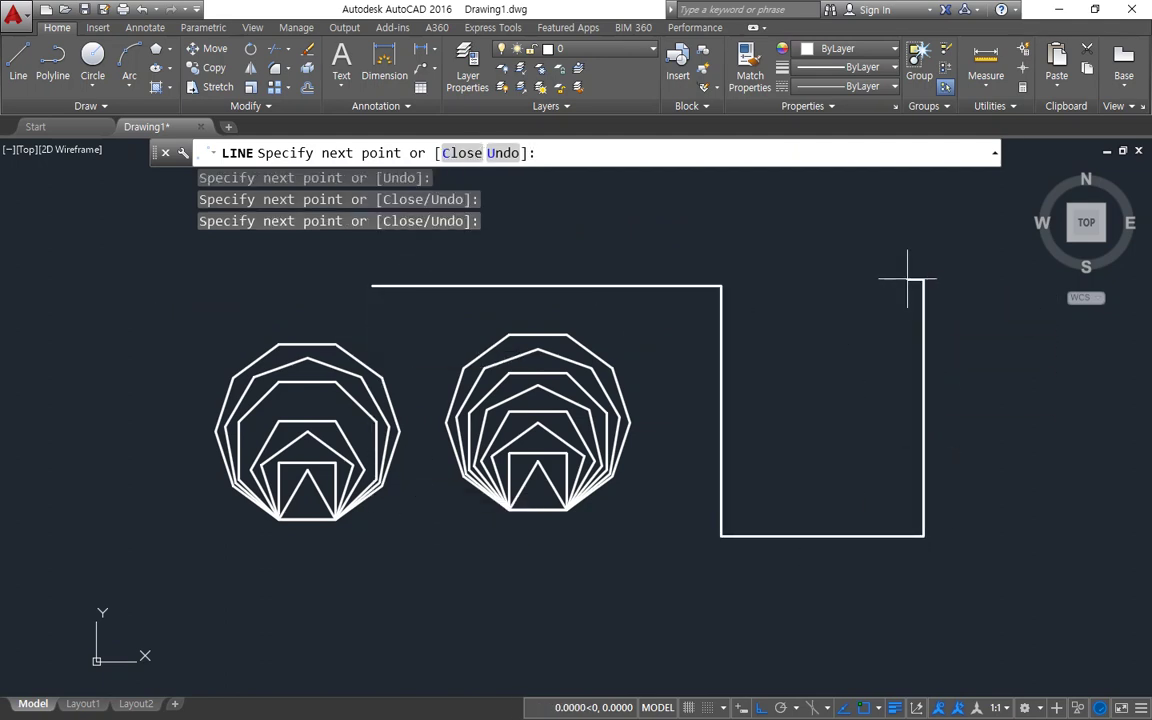
left_click(615, 280)
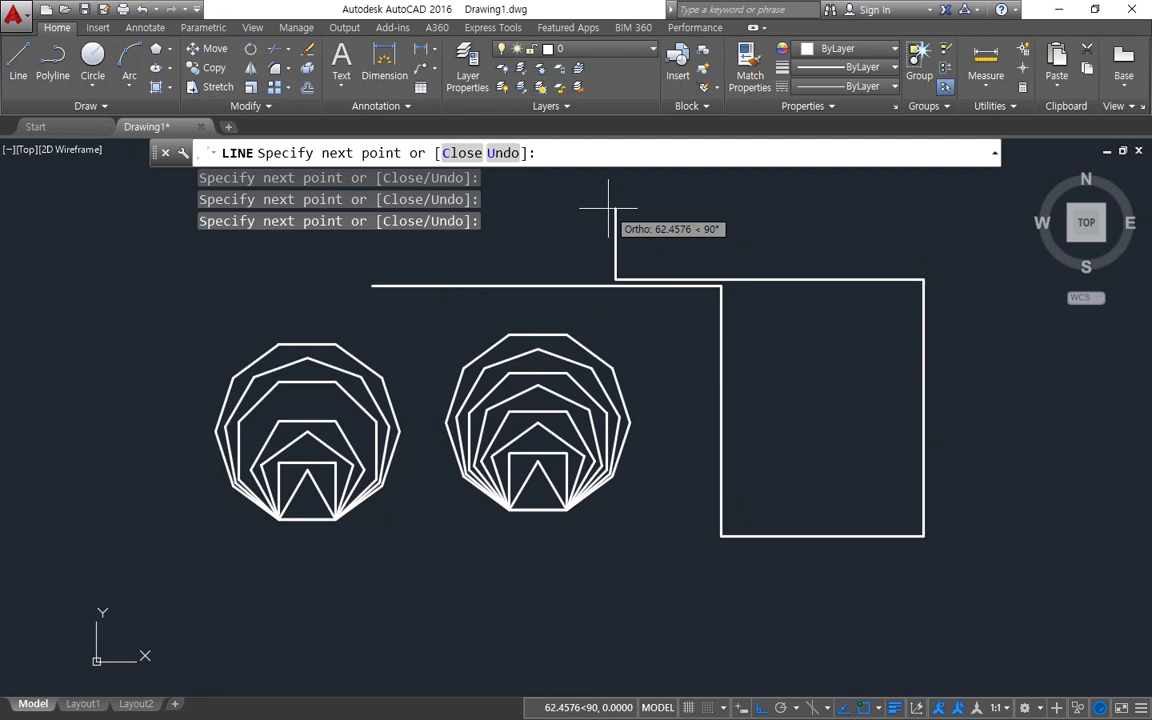
key("Escape")
- Erase all objects from the drawing
type("e")
key("Return")
type("all")
key("Return")
key("Return")
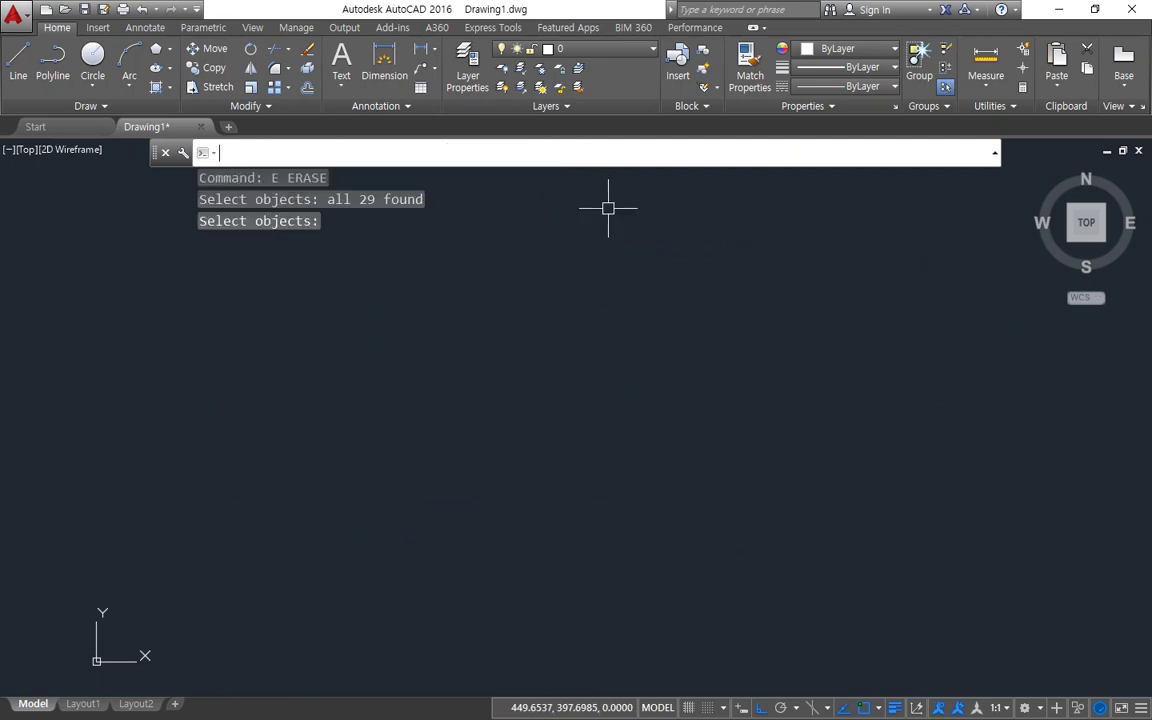
type("z")
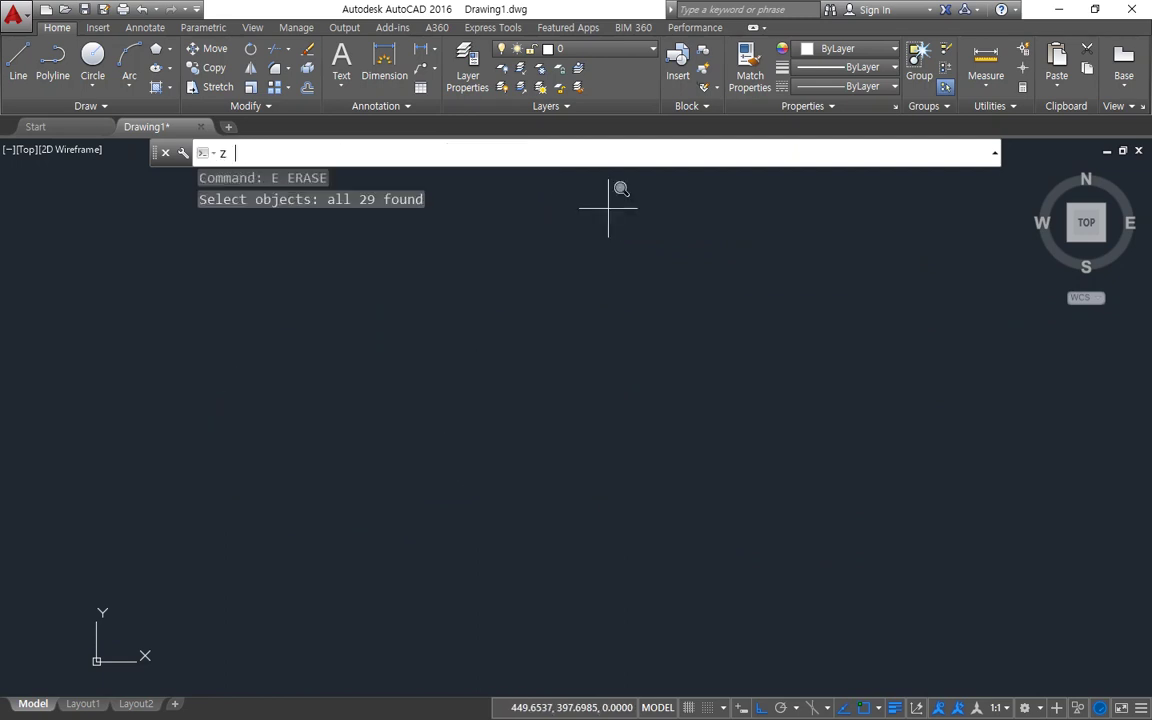
key("Return")
- Add the line "*polar tracking - F10 - 극좌표 추적기" below the ortho line in the Notepad notes
type("ar tracking F10")
key("Return")
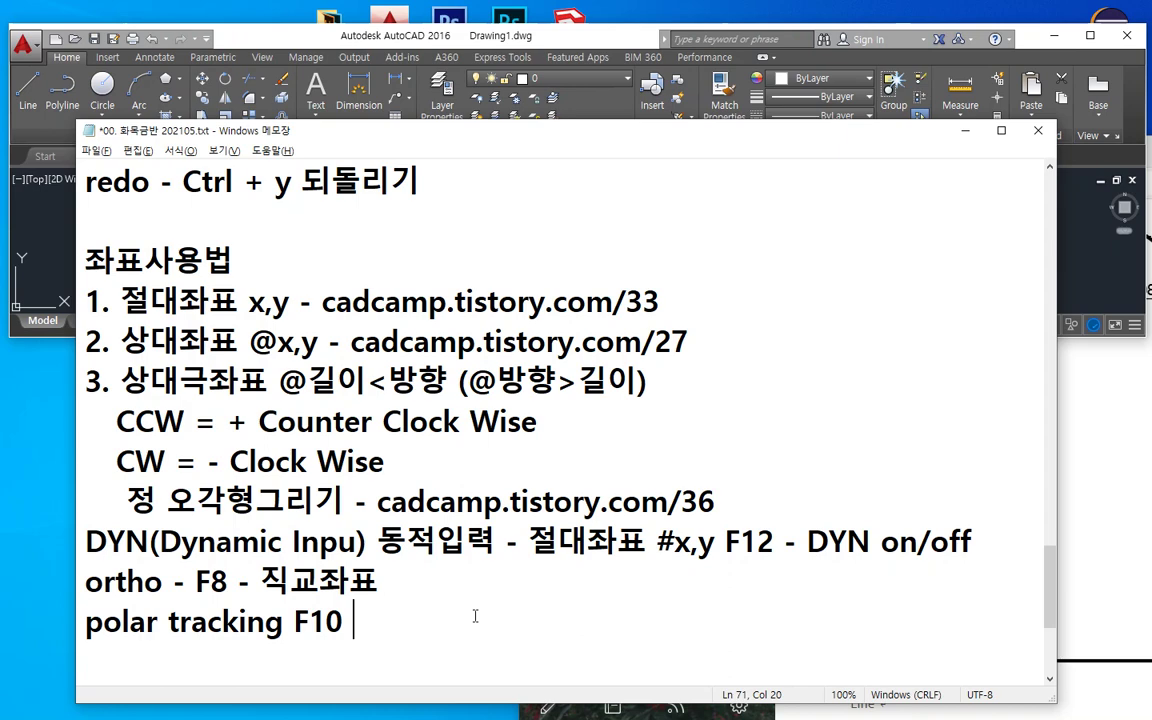
key("Home")
type("*")
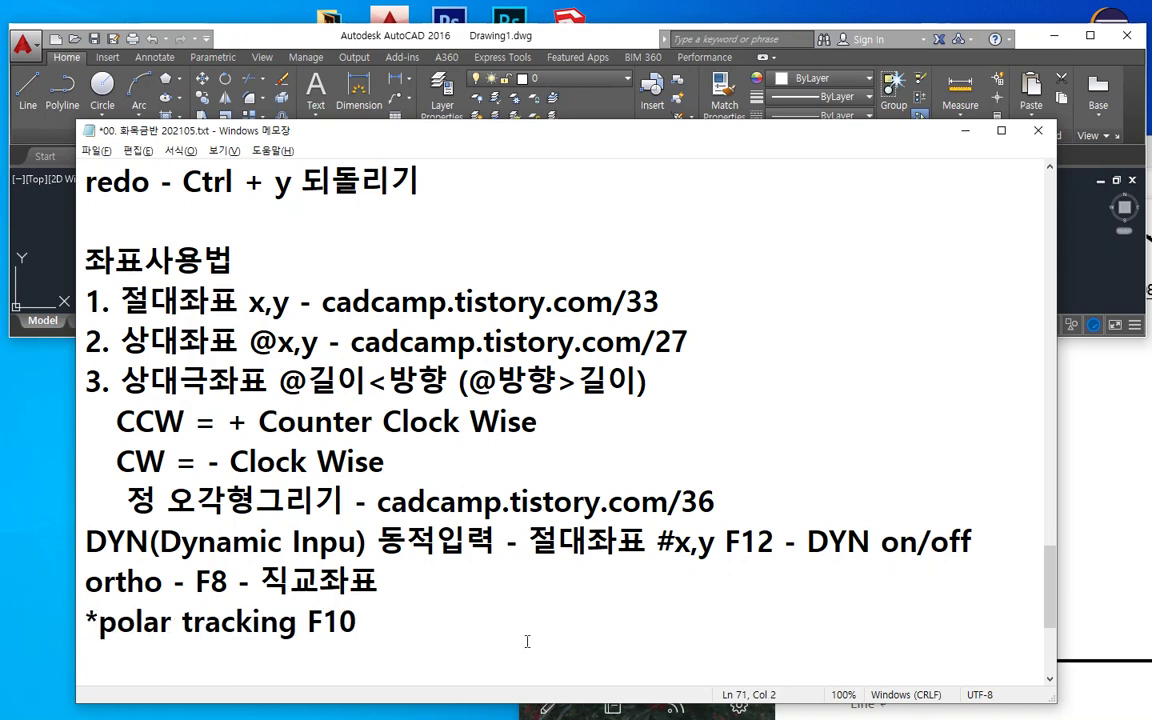
left_click(311, 624)
type("-")
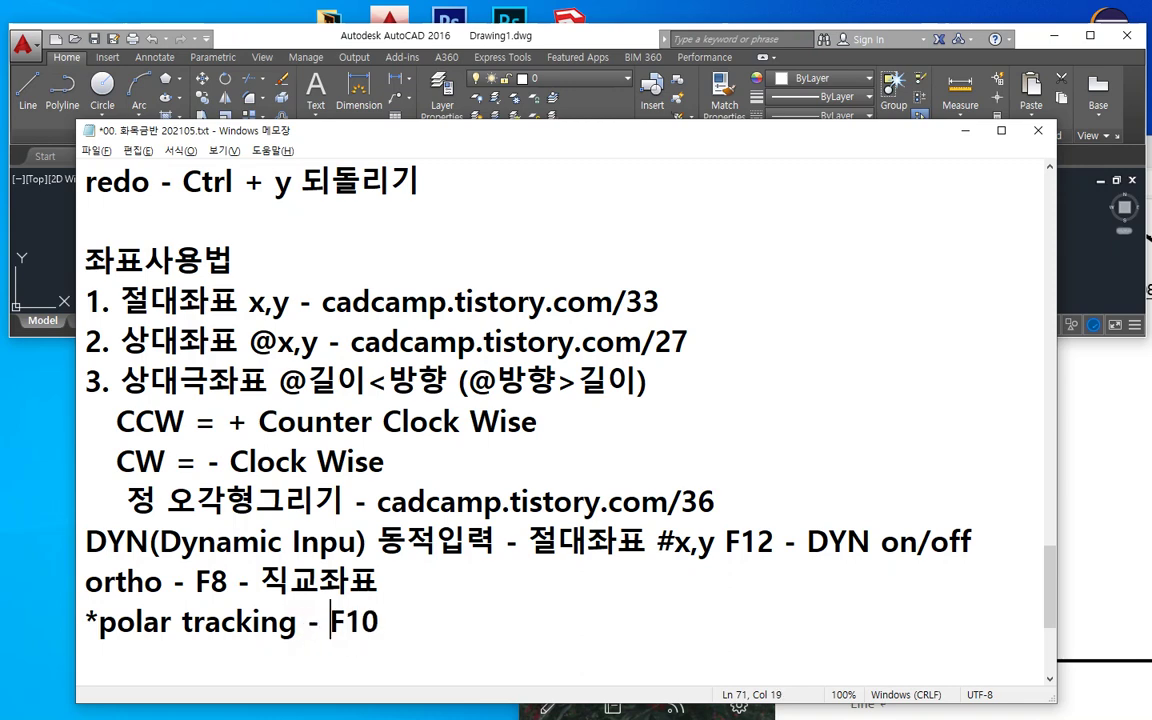
key("End")
type("- 극좌표 추적기")
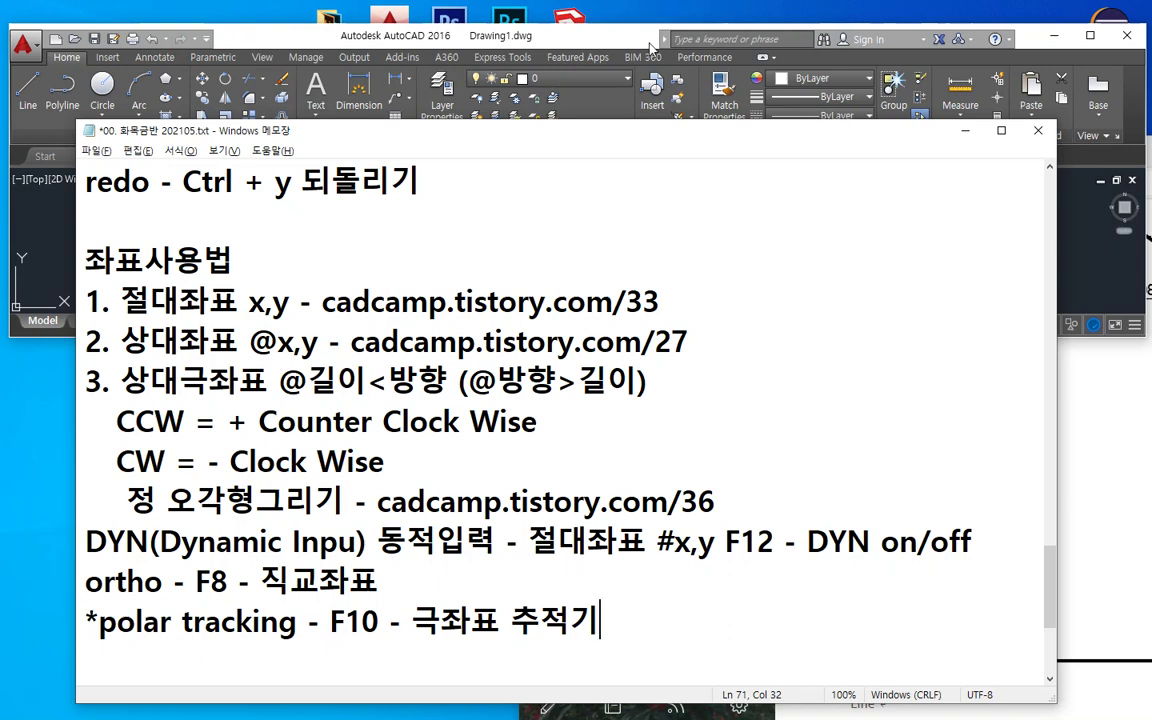
- Back in AutoCAD, toggle polar tracking and Ortho in turn, ending with polar tracking on and Ortho off
left_click(563, 40)
key("F10")
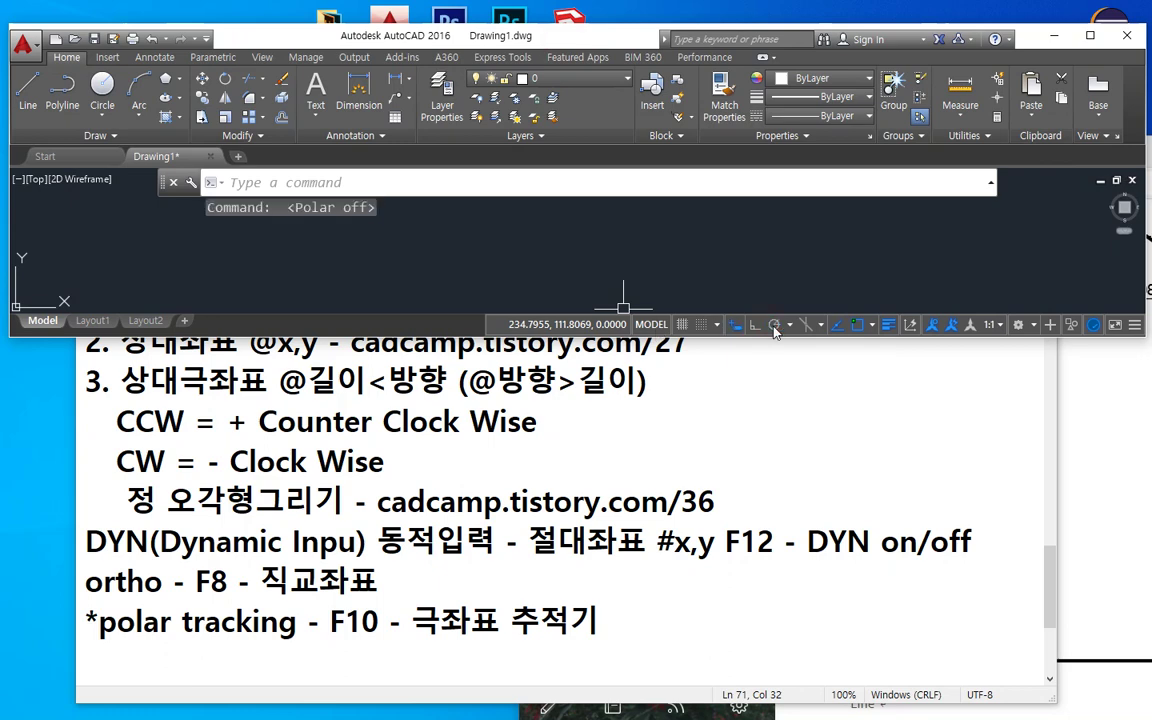
key("F10")
key("F8")
key("F8")
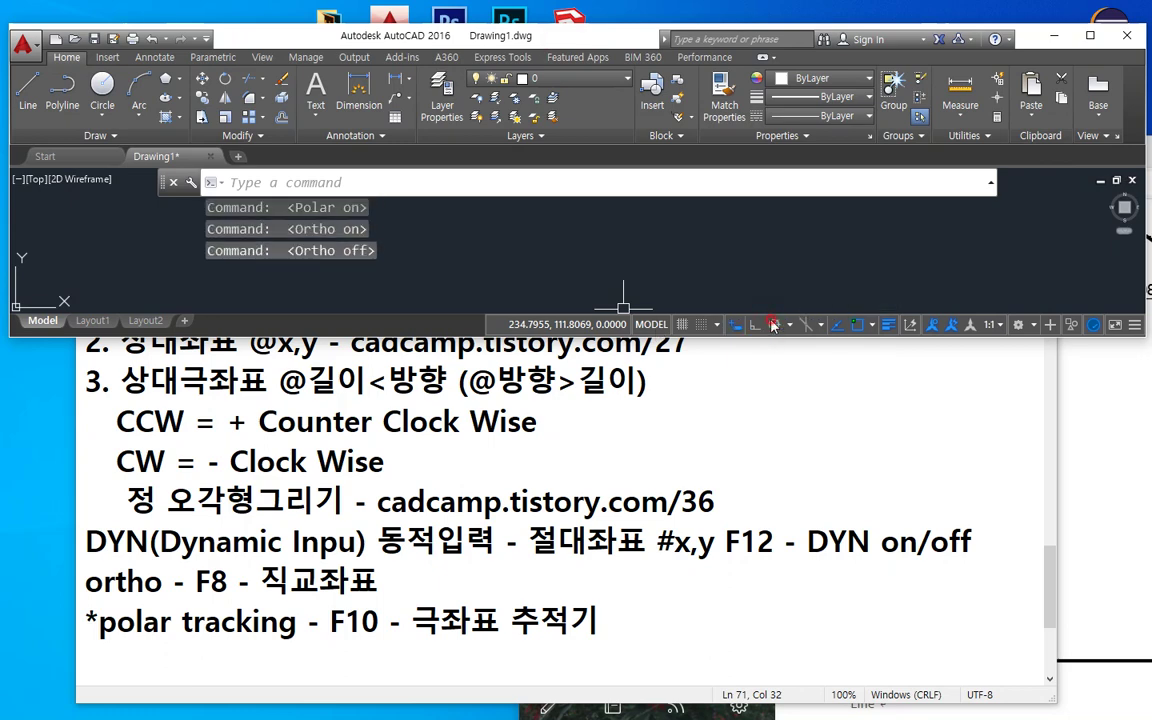
key("F10")
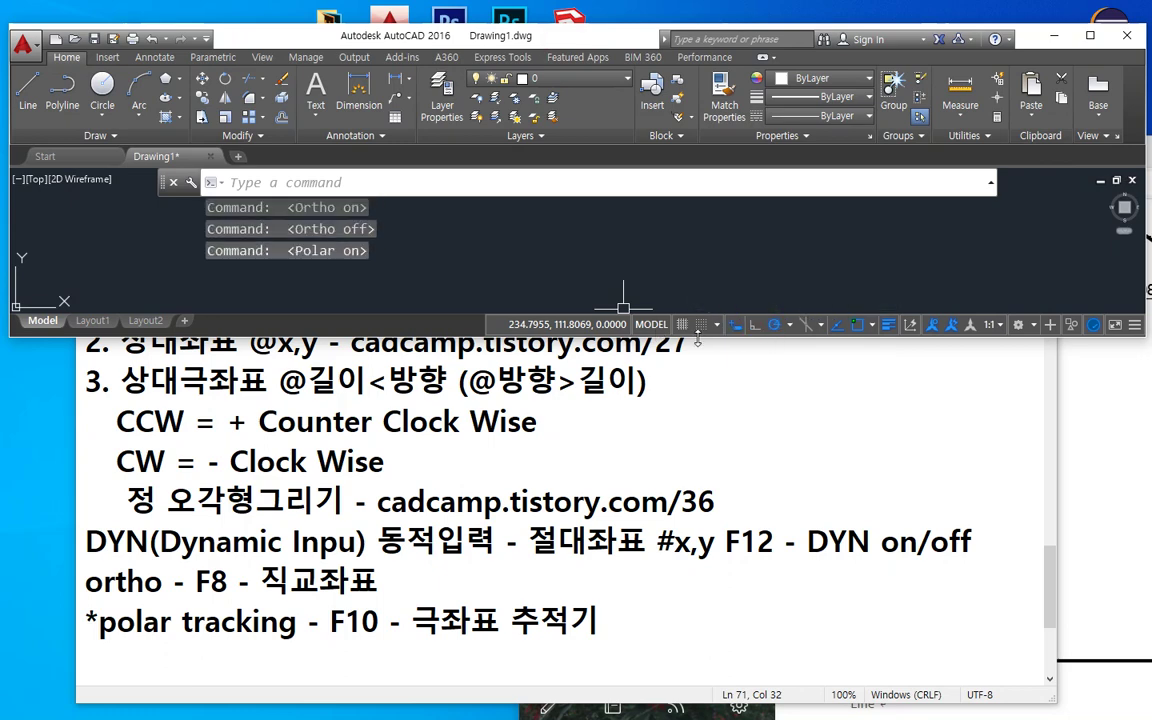
- Enlarge the drawing window and draw a line chain of four horizontal and vertical segments plus a long slanted segment using polar tracking
left_click_drag(697, 337, 697, 650)
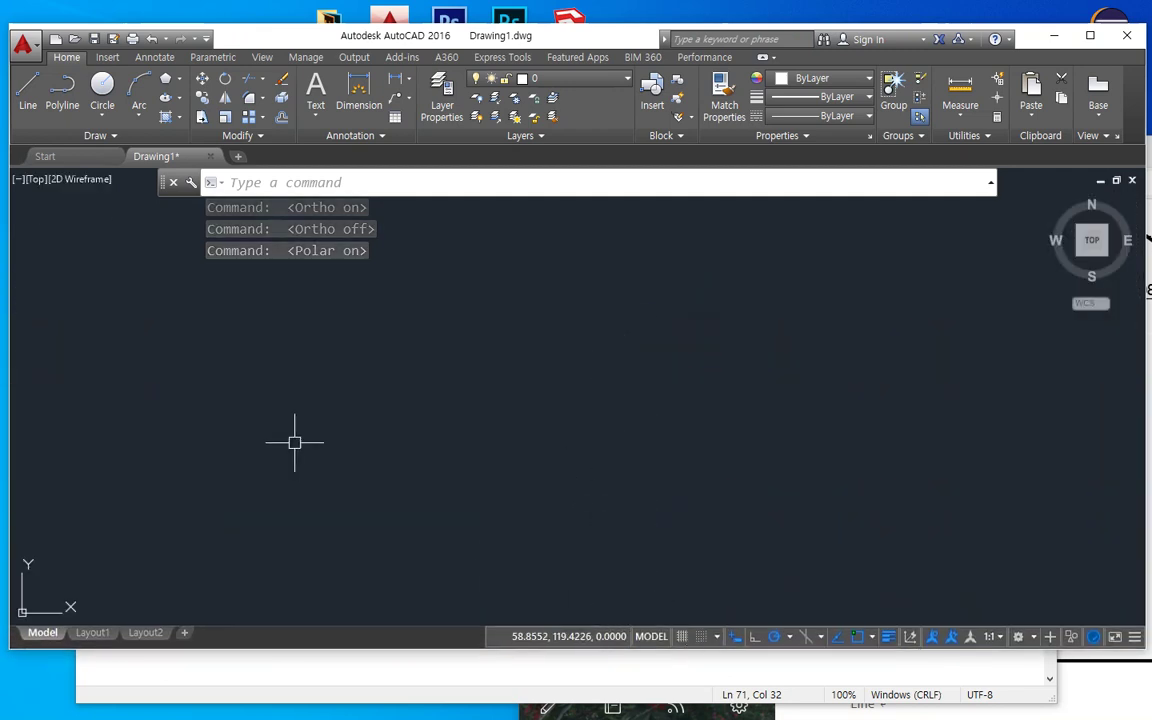
type("l")
key("Return")
left_click(365, 376)
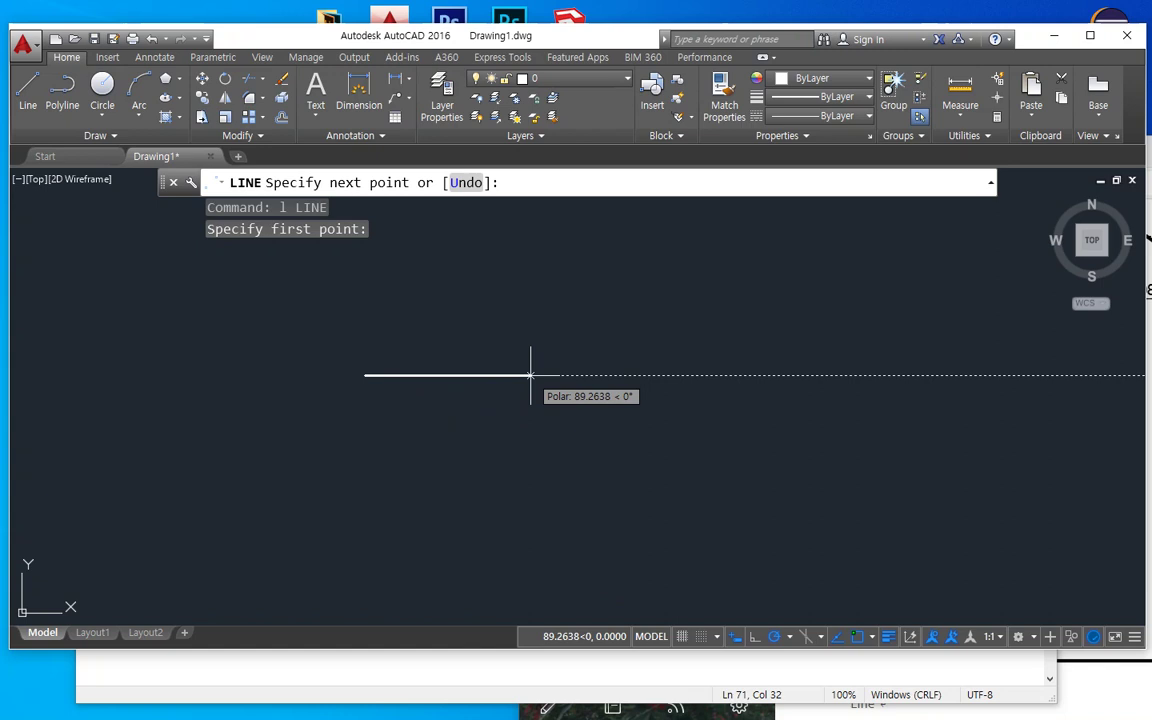
left_click(530, 375)
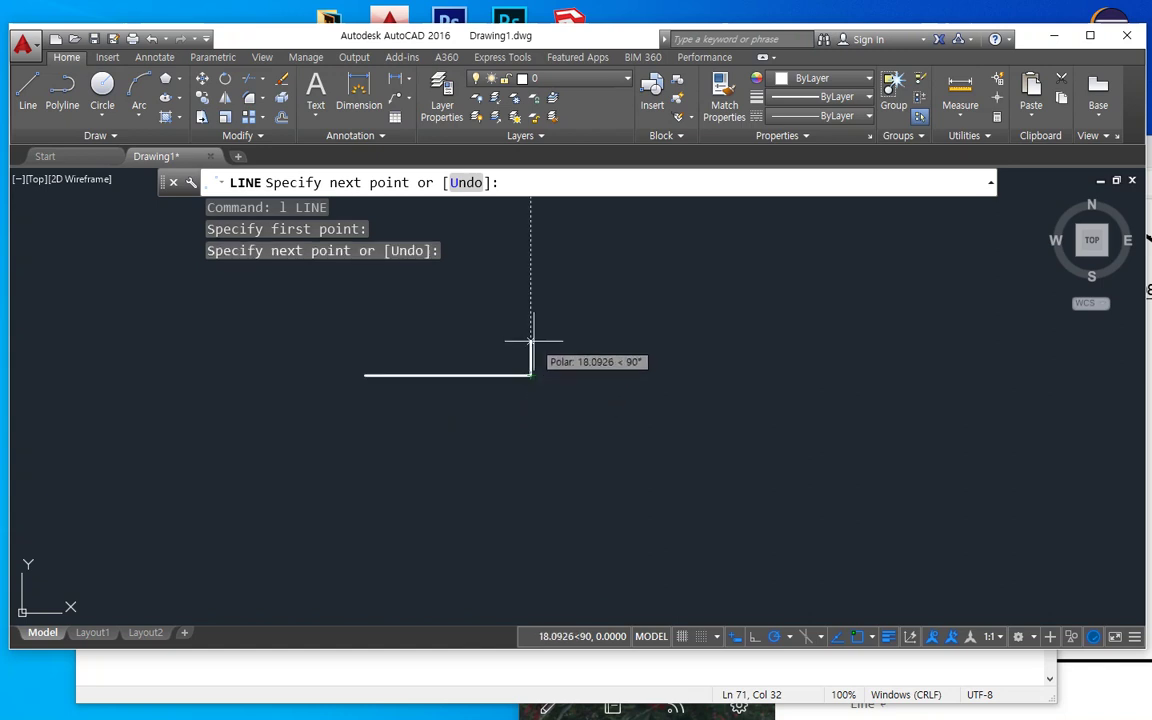
left_click(530, 301)
left_click(443, 301)
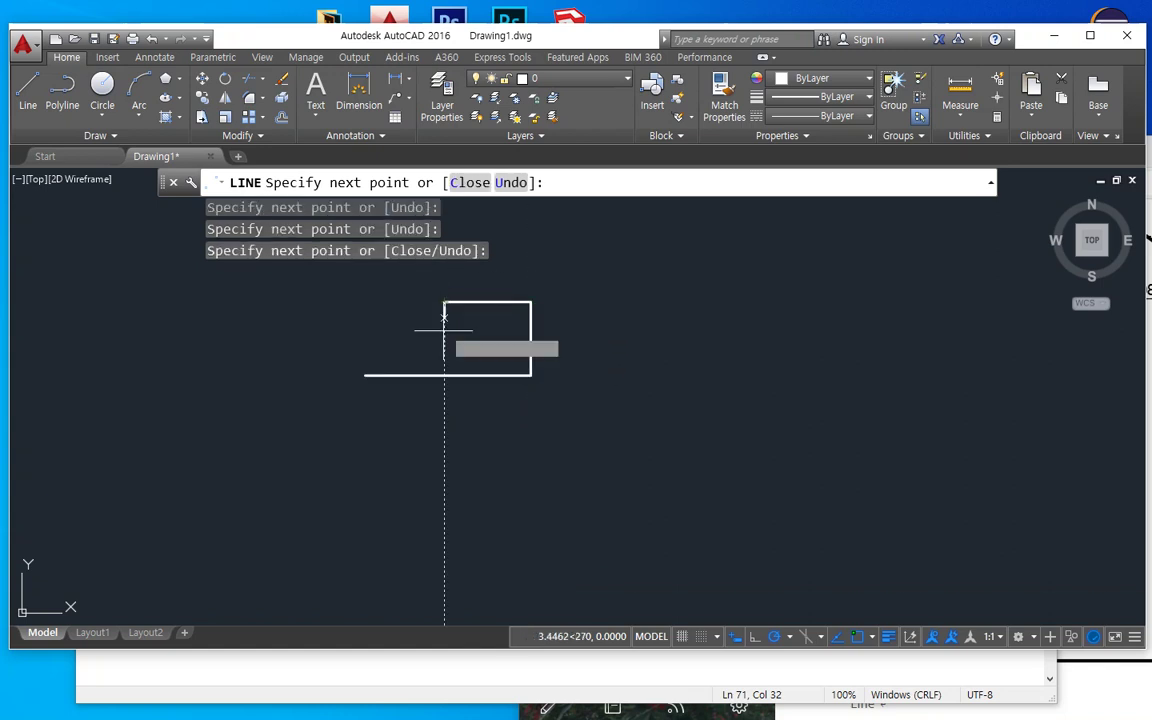
left_click(443, 451)
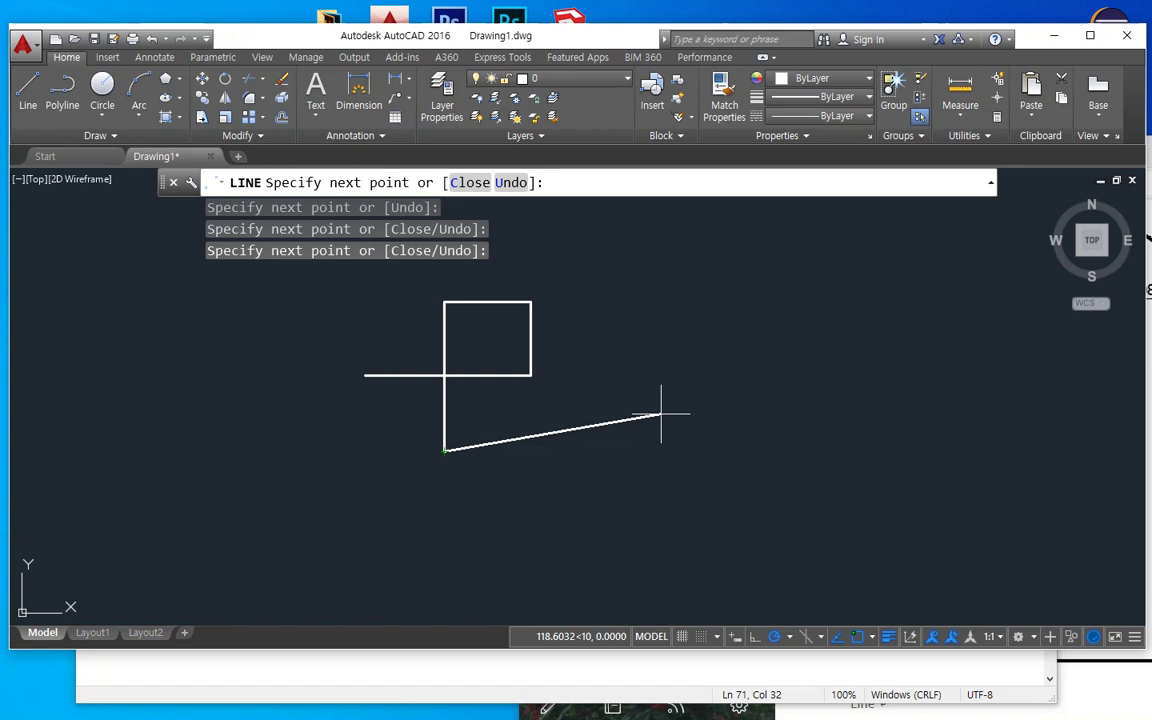
left_click(978, 345)
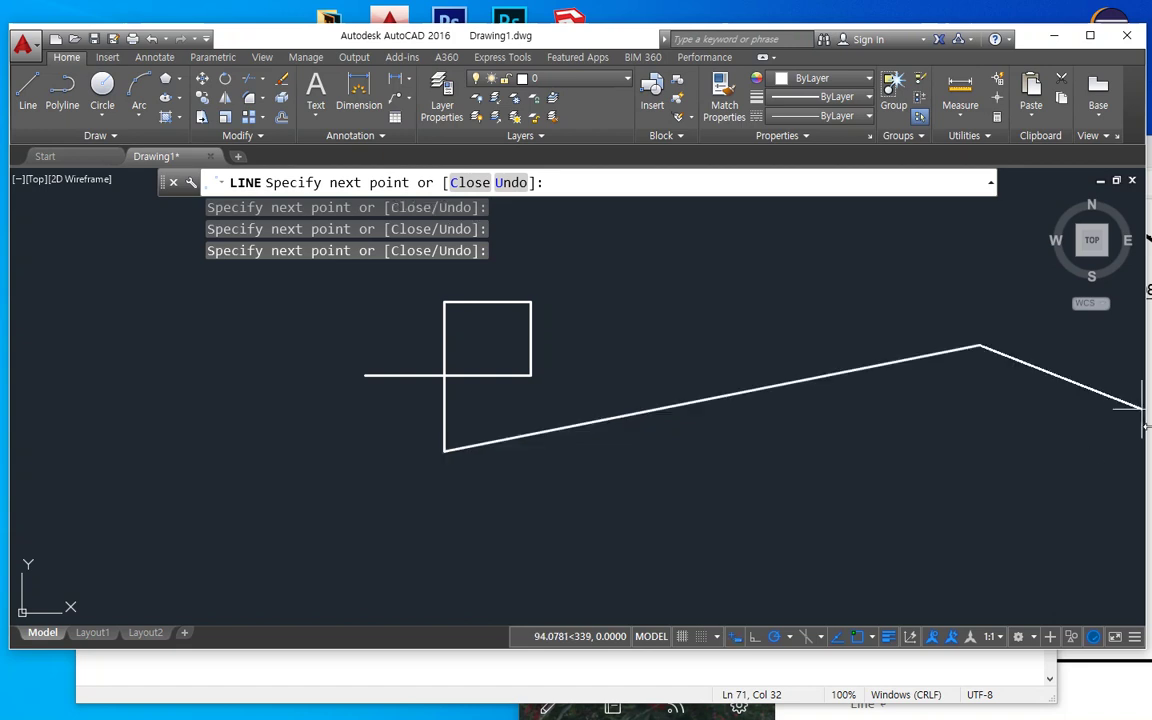
key("Escape")
- Shorten the drawing window, turn Dynamic Input off, and bring up the polar tracking settings dialog in view
left_click_drag(793, 648, 756, 396)
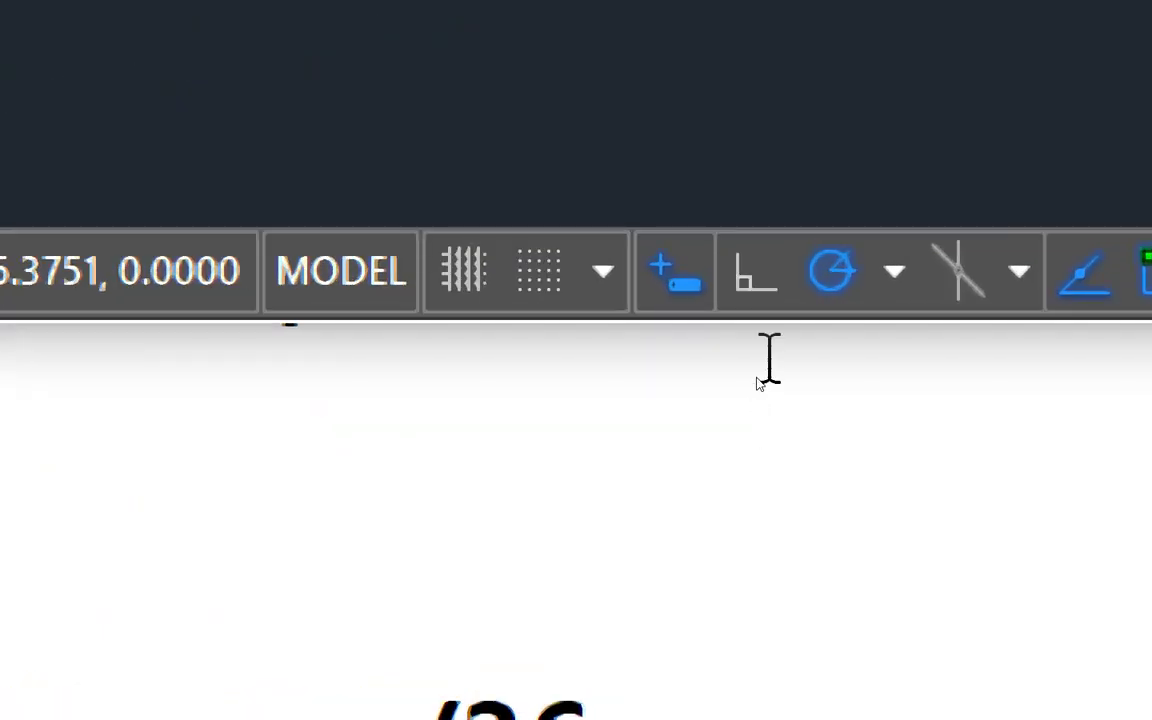
left_click(673, 270)
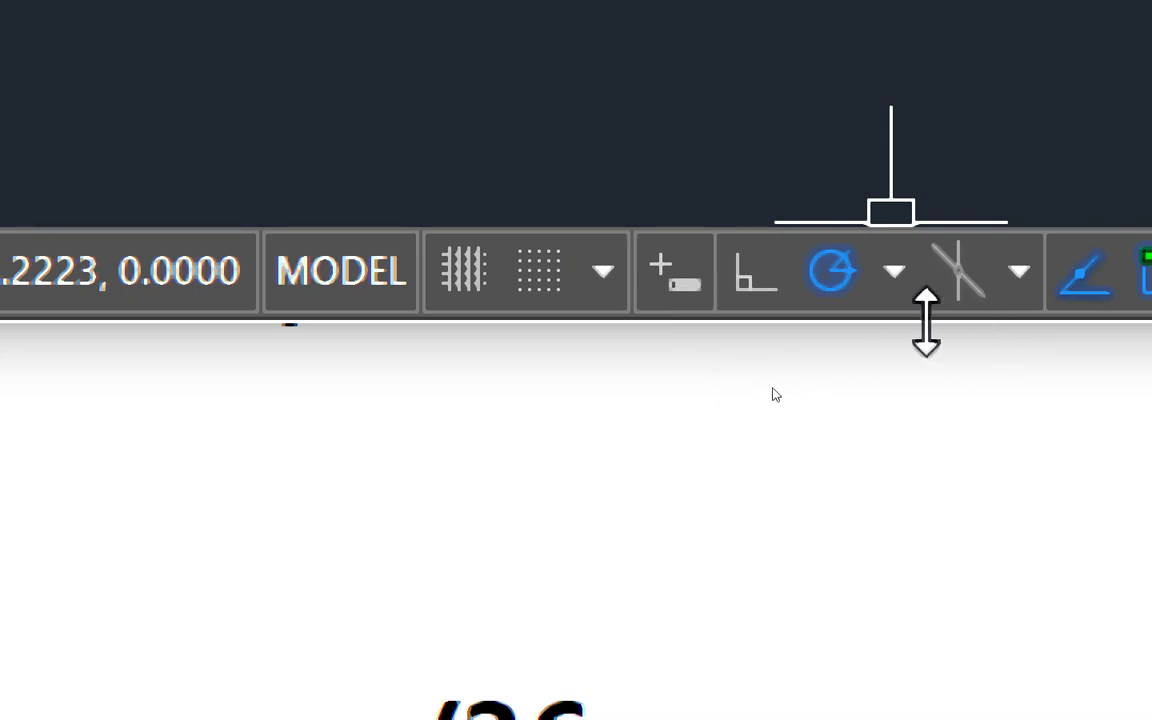
left_click(893, 273)
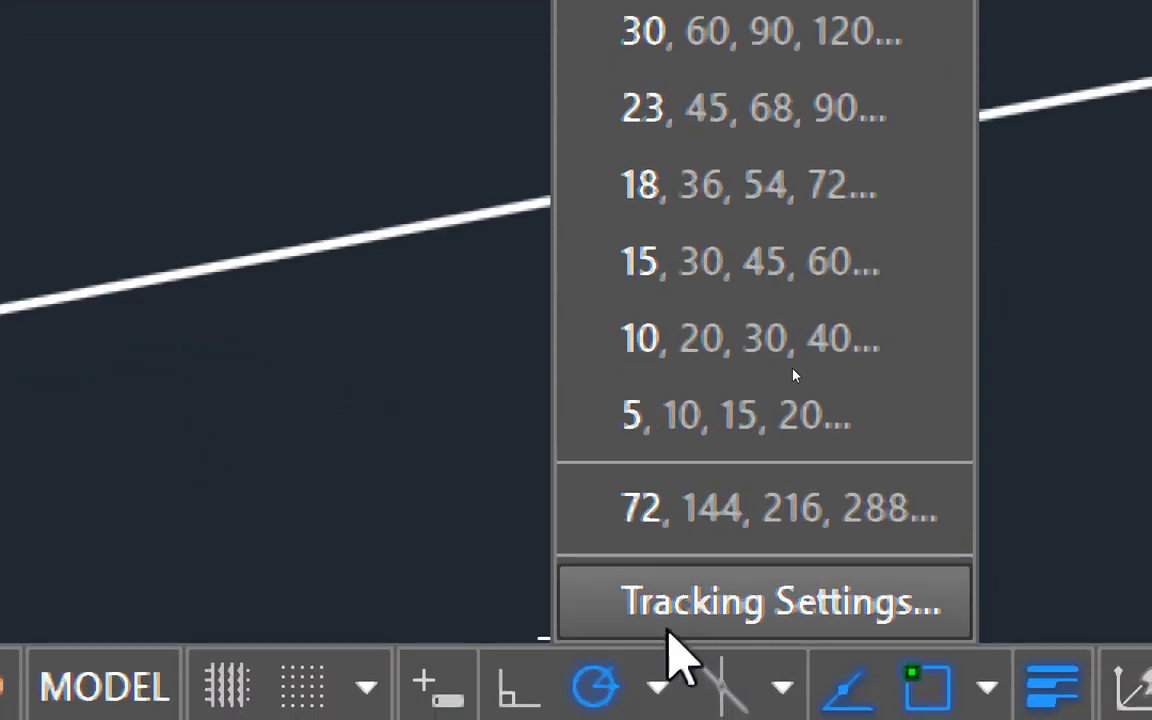
left_click(667, 600)
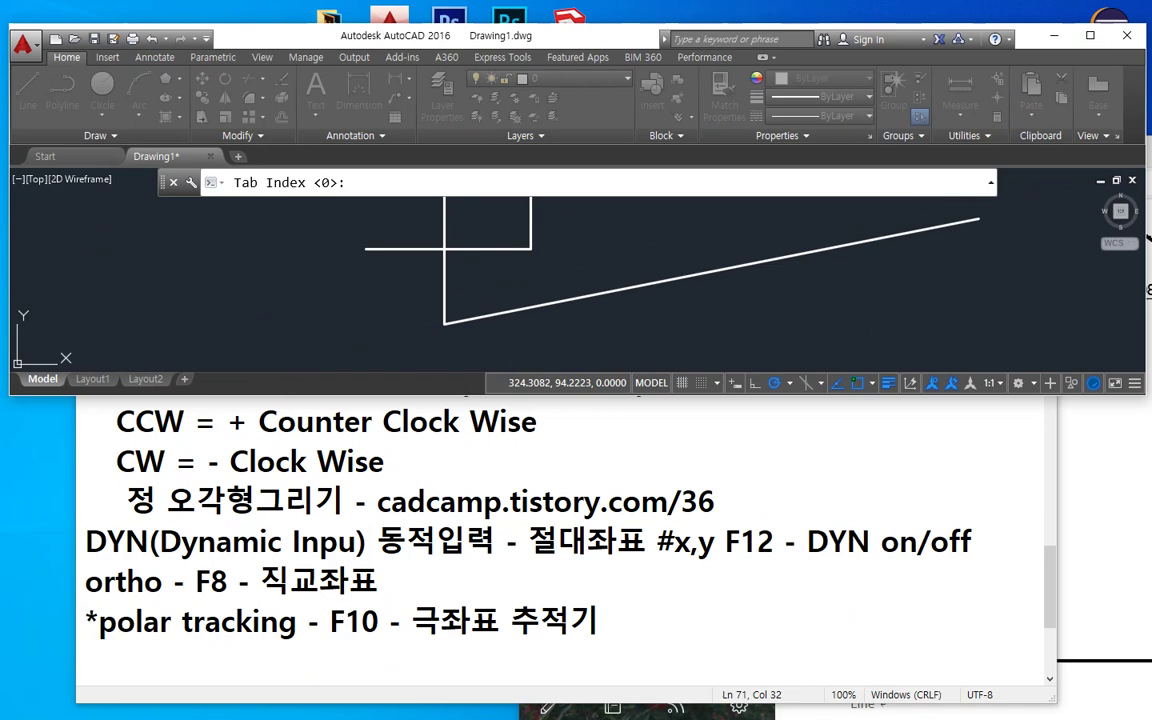
left_click_drag(2, 146, 553, 132)
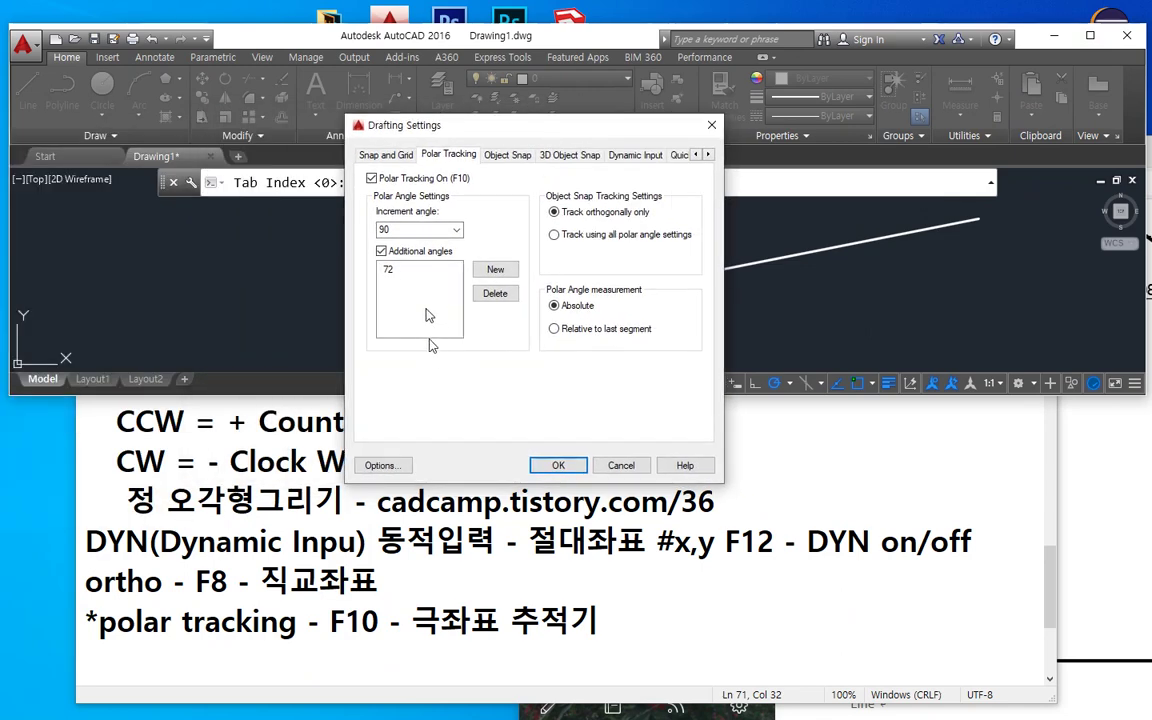
- Remove the additional polar angle 72 and disable Additional angles in the polar tracking settings
left_click(385, 264)
left_click(395, 251)
left_click(430, 230)
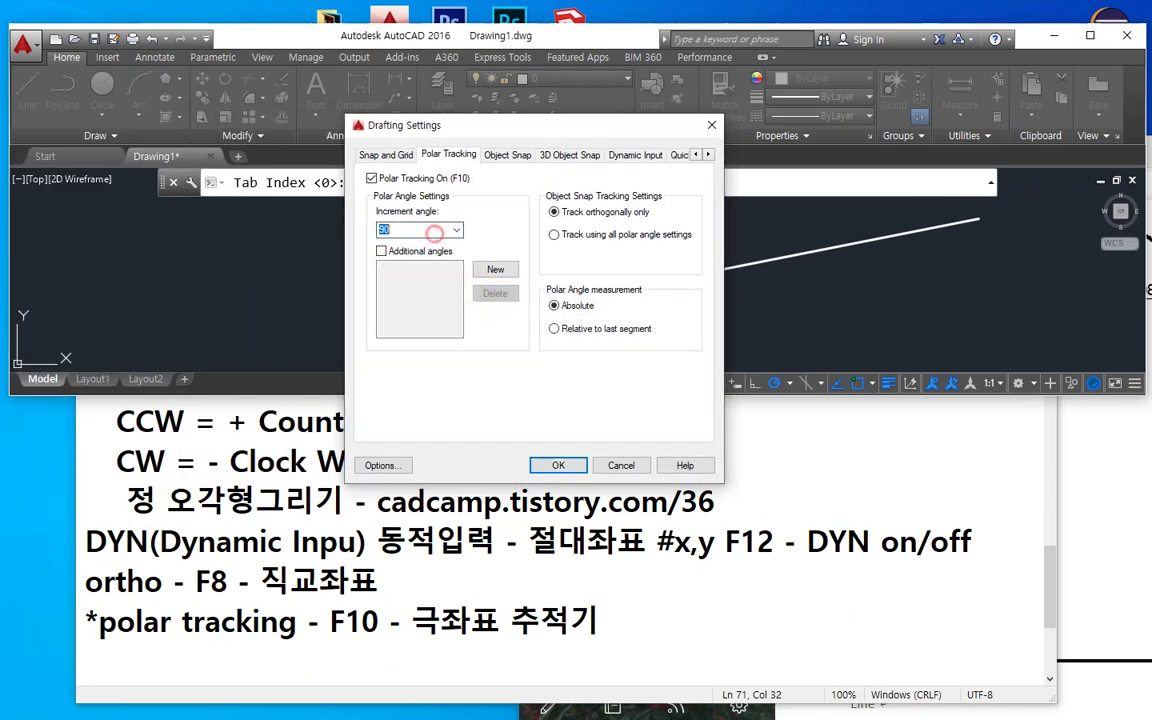
- Examine the available increment angles and the Additional angles section of the polar tracking settings
left_click(405, 229)
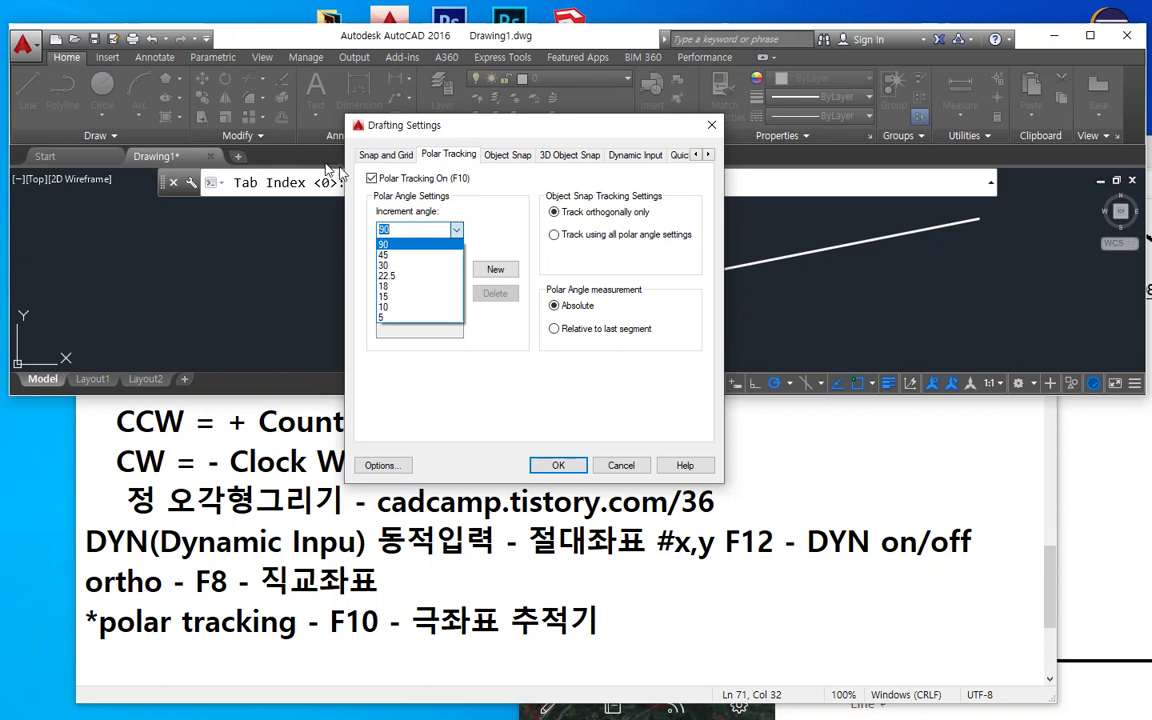
left_click(500, 208)
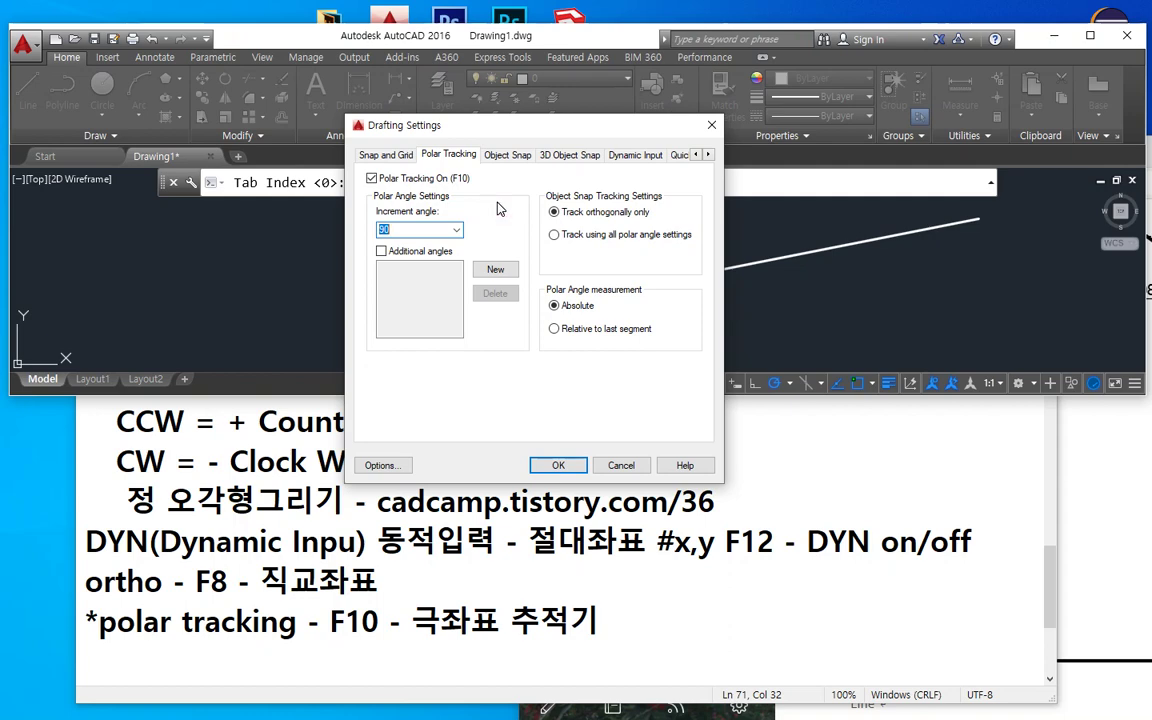
left_click(456, 229)
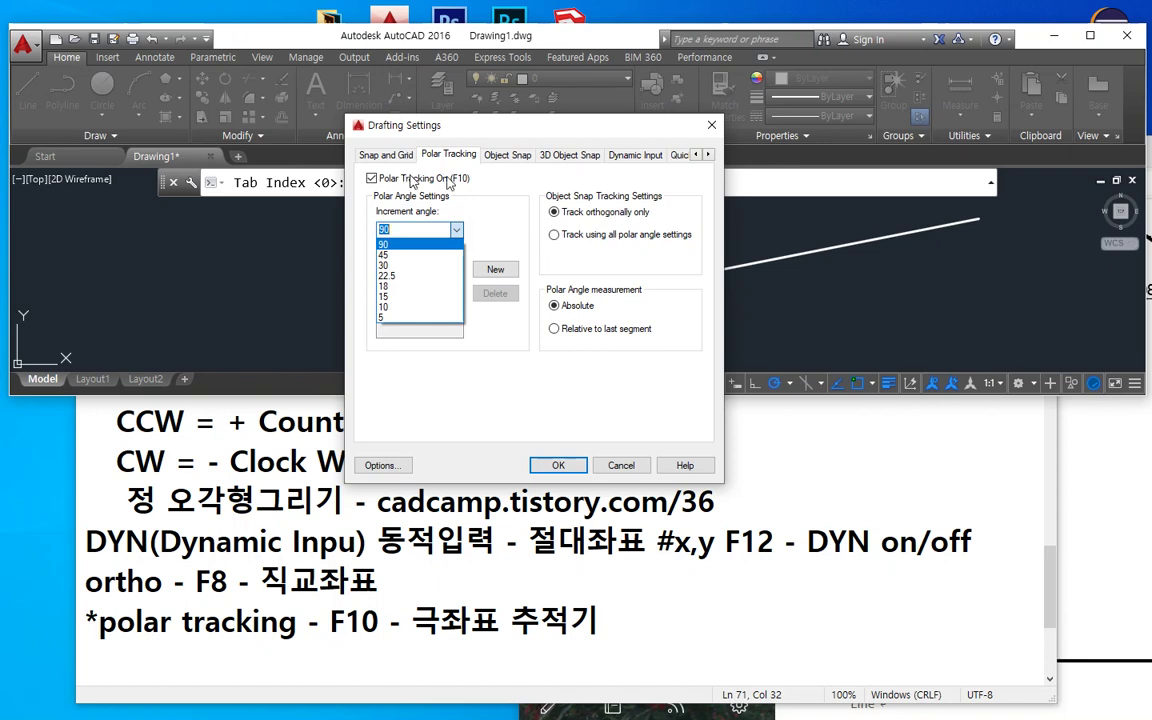
left_click(506, 179)
key("ctrl+alt+g")
mouse_move(395, 347)
left_mouse_down()
mouse_move(362, 244)
mouse_move(478, 242)
mouse_move(484, 326)
mouse_move(390, 354)
mouse_move(358, 262)
mouse_move(505, 252)
mouse_move(495, 352)
mouse_move(383, 357)
left_mouse_up()
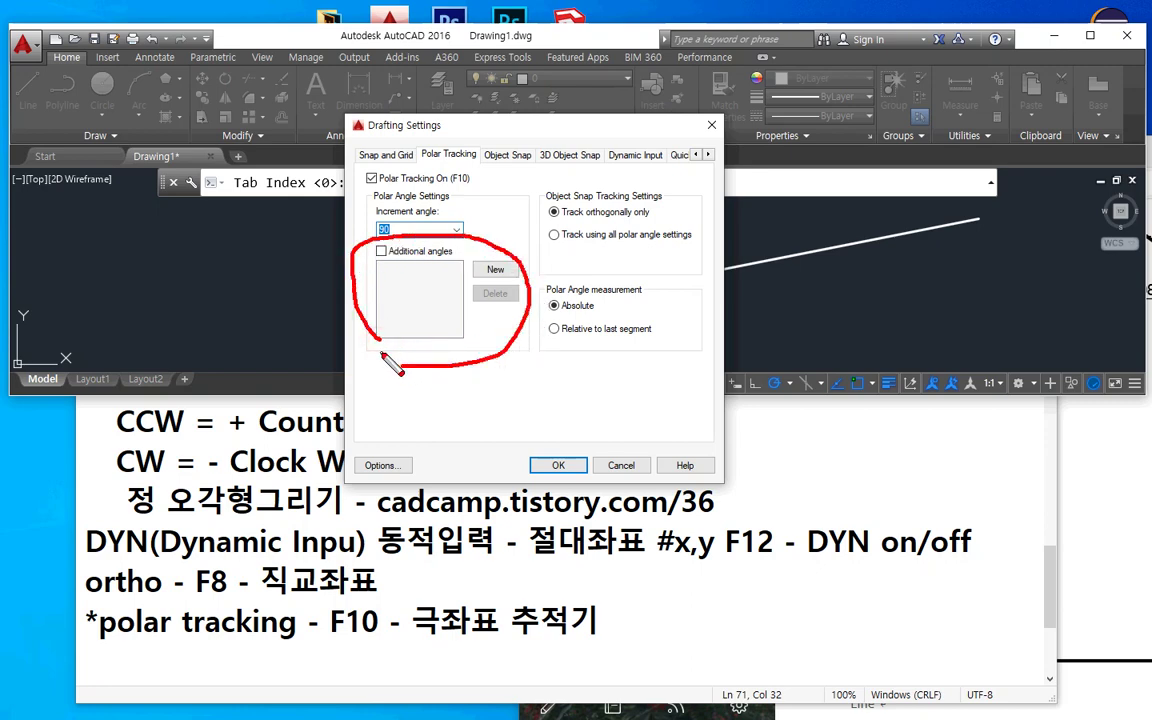
key("Escape")
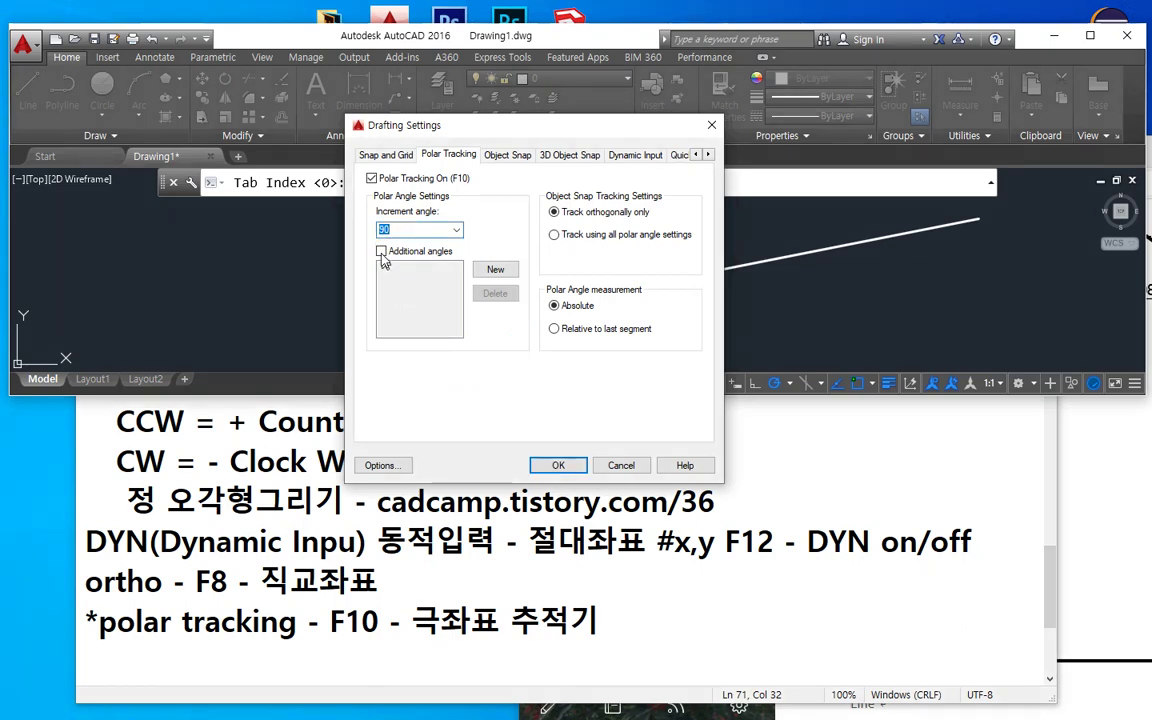
- Enable Additional angles, add a new angle of 36, and accept the drafting settings
left_click(381, 253)
left_click(495, 269)
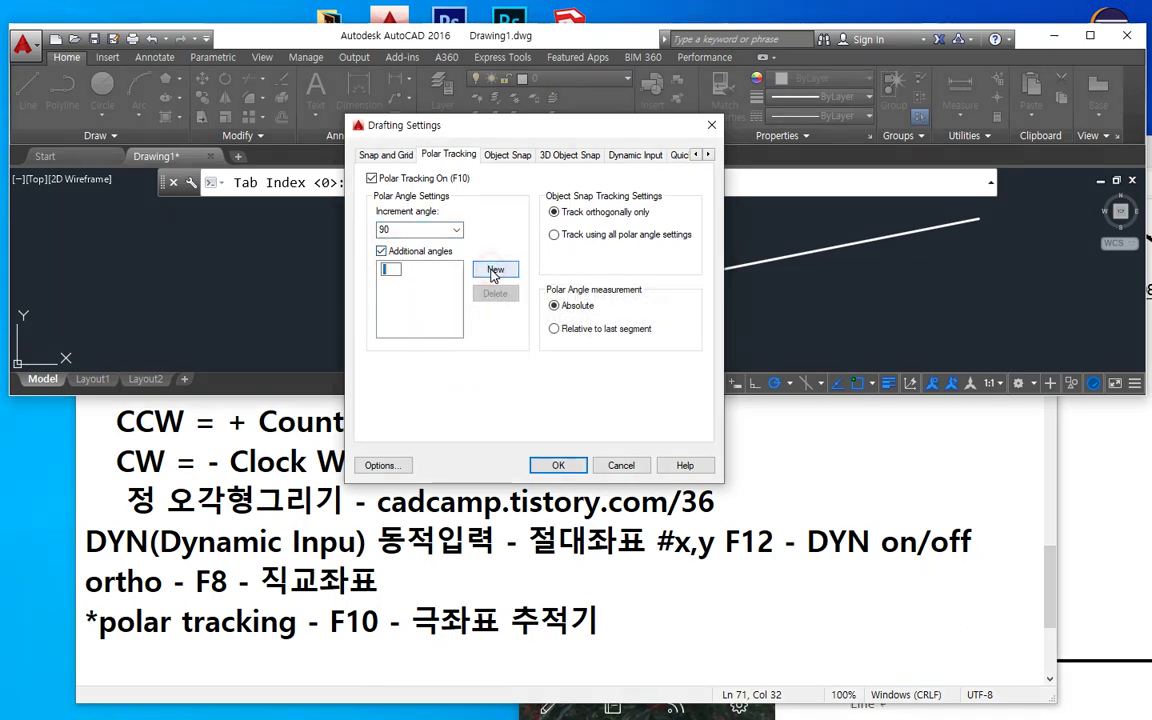
type("36")
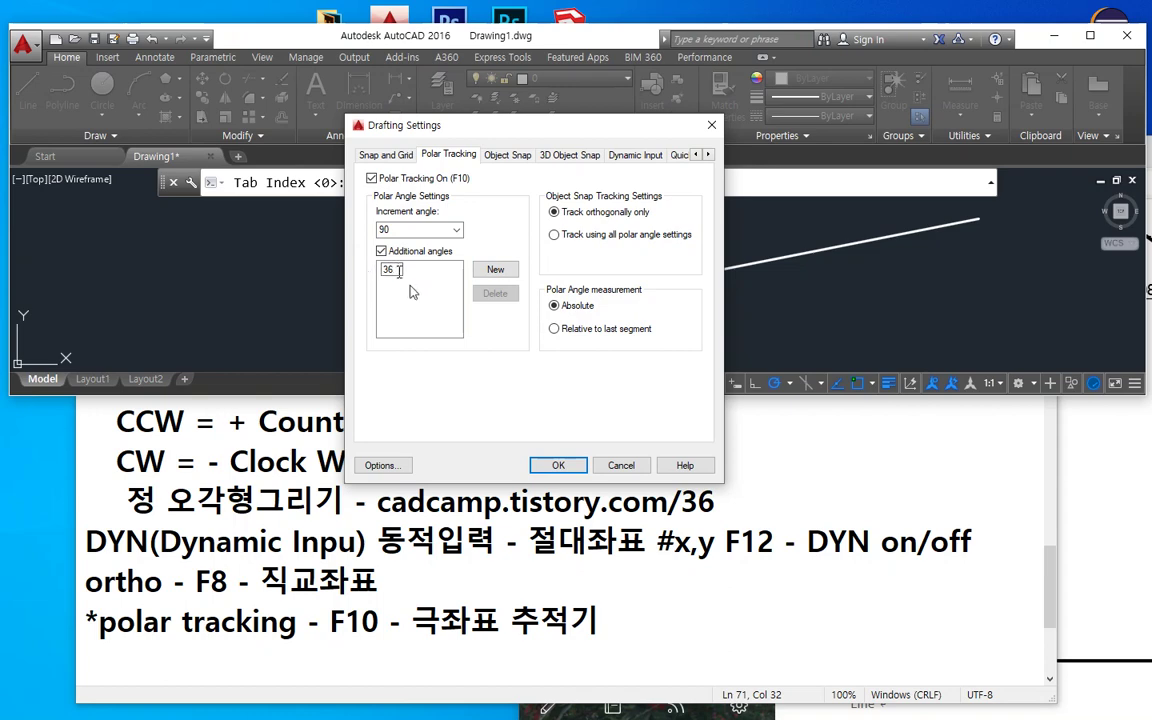
left_click(416, 297)
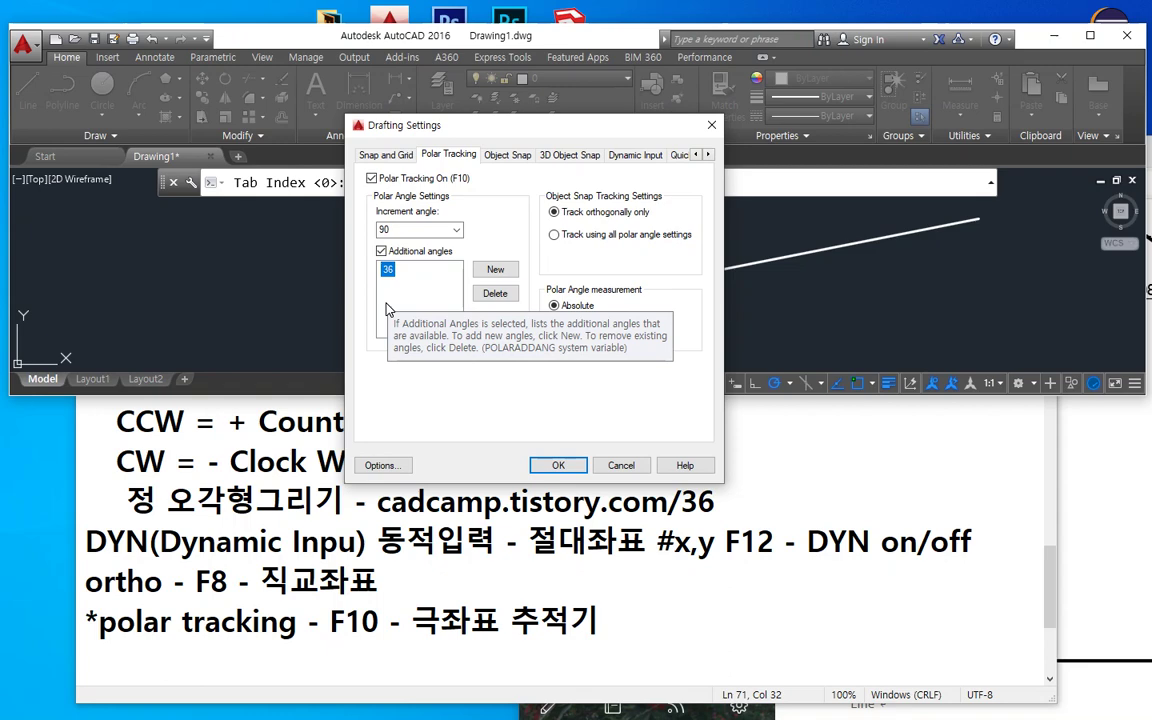
left_click(557, 465)
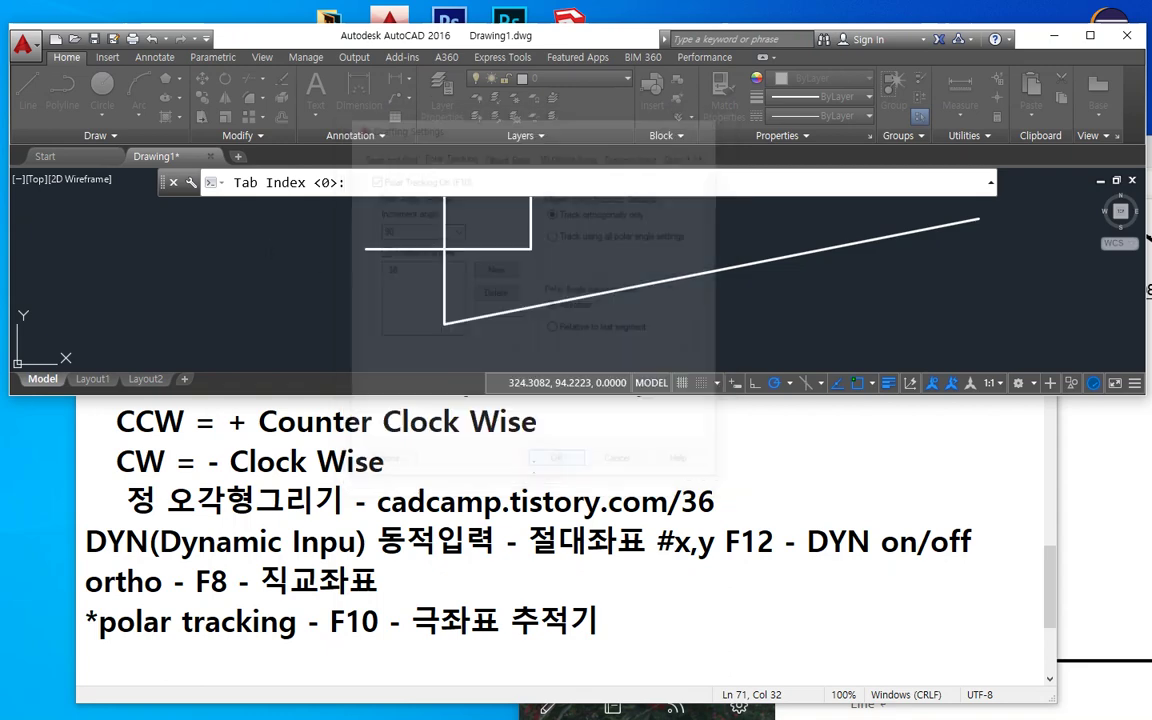
- Choose 36, 72, 108, 144... as the polar tracking increment, maximize the drawing window, and check the selected increment
left_click(789, 384)
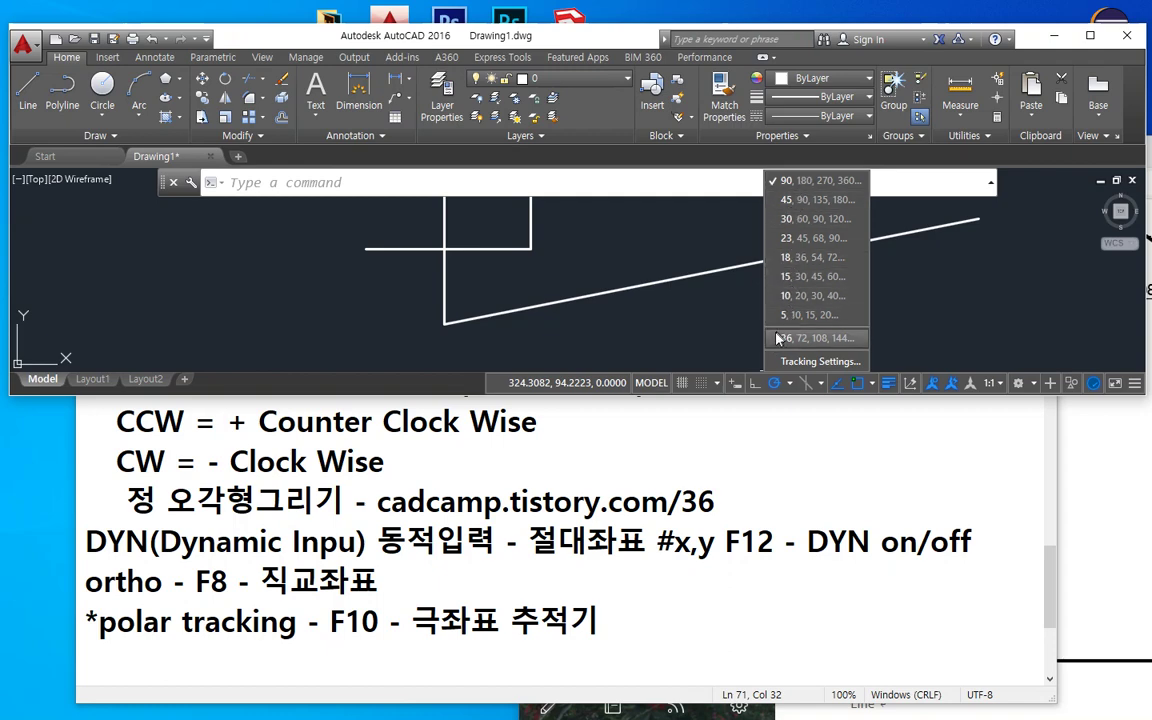
left_click(778, 340)
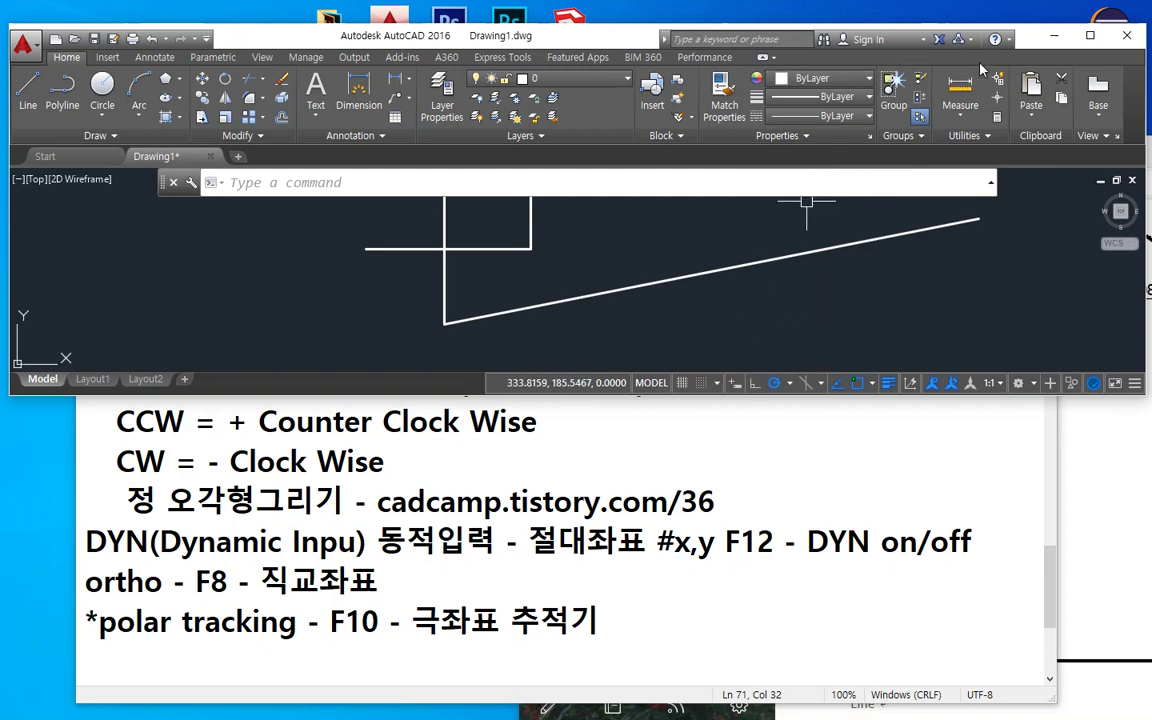
left_click(1090, 35)
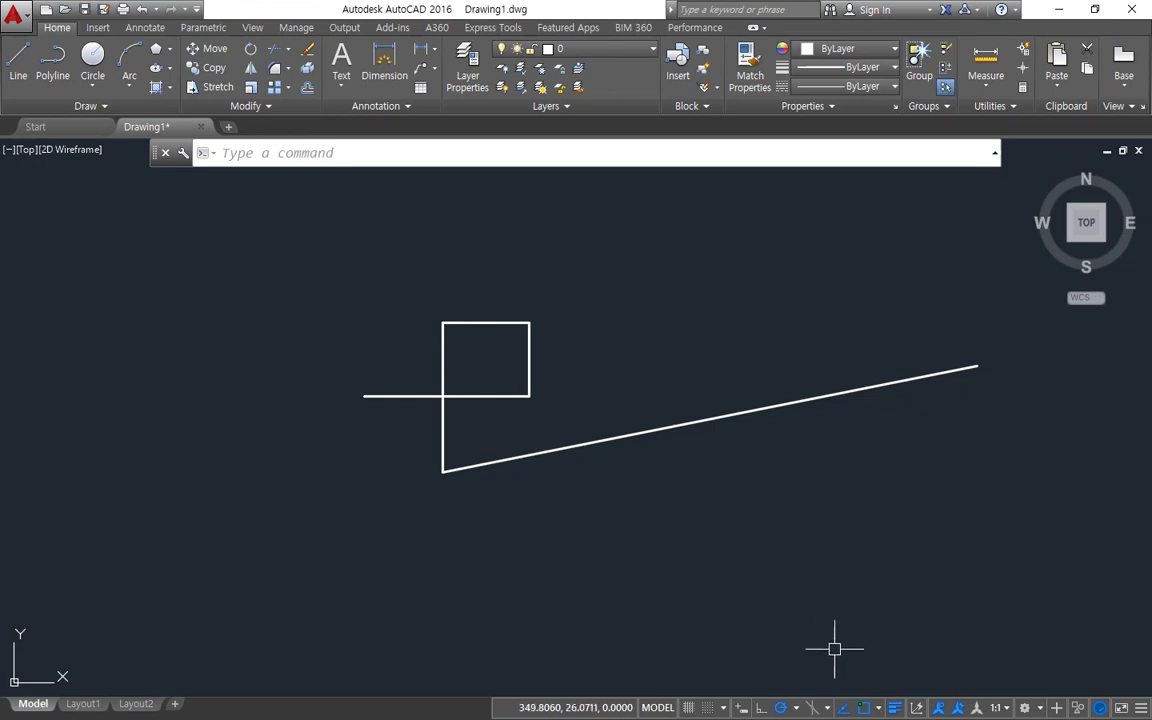
left_click(796, 708)
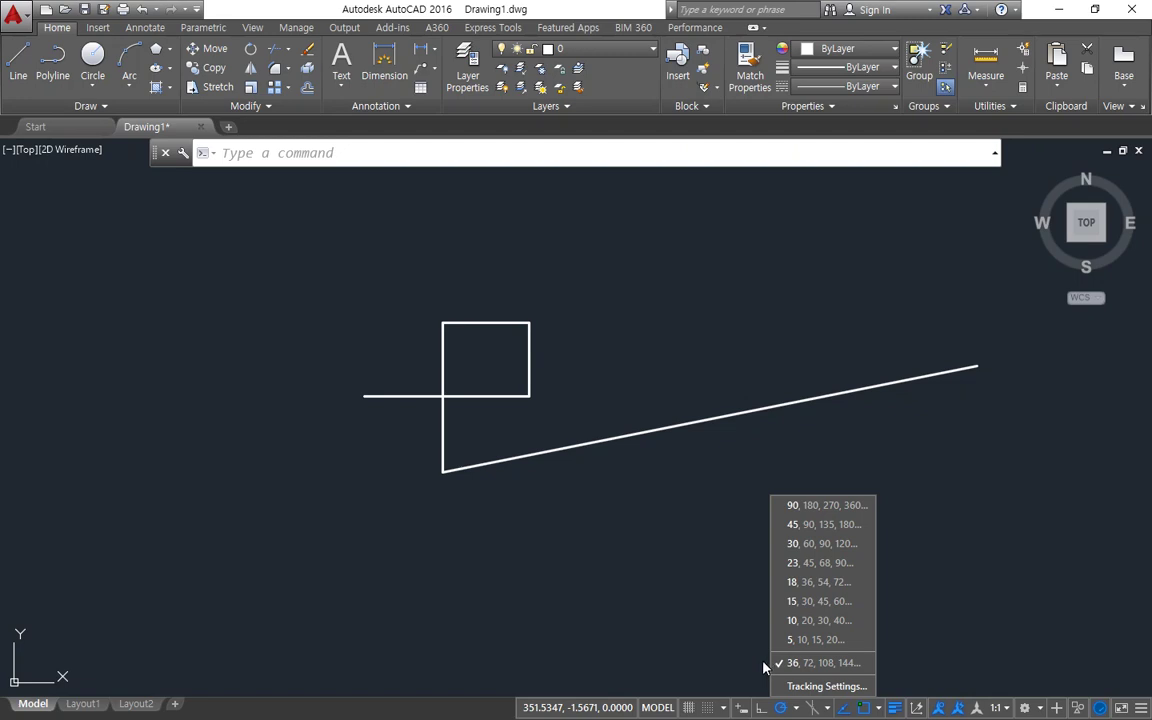
left_click(643, 600)
- Erase all line segments from the drawing and zoom to the full drawing area
left_click(568, 496)
left_click(337, 257)
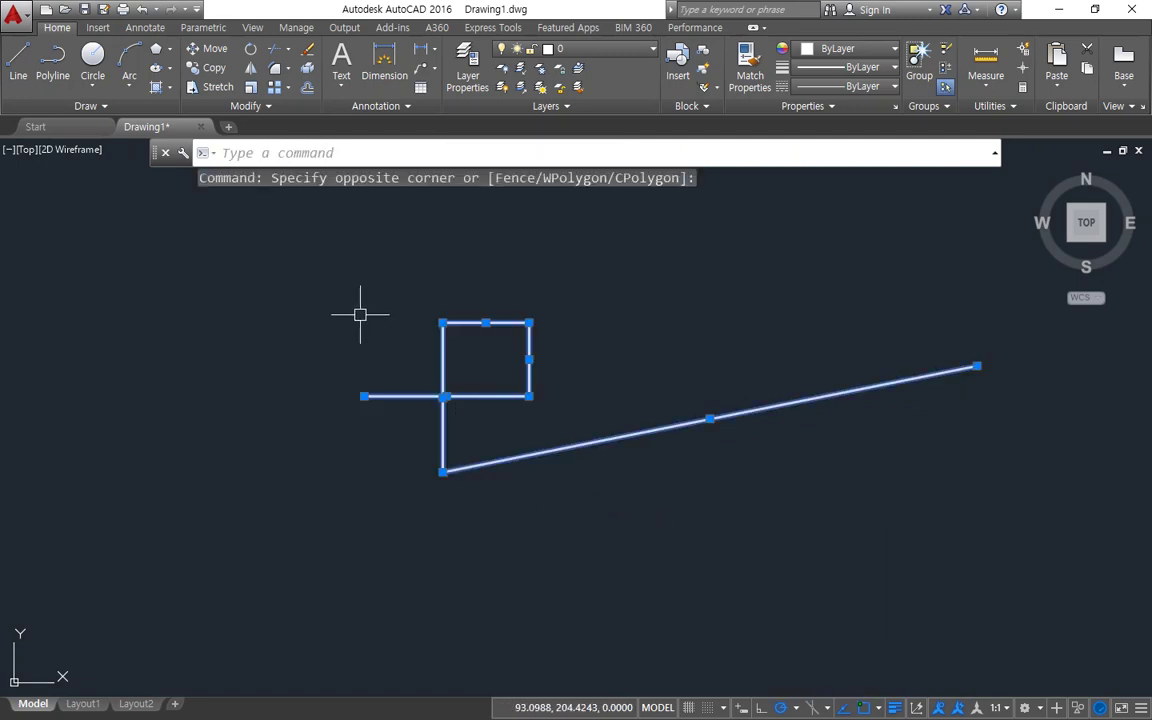
type("e")
key("Return")
type("z")
key("Return")
type("a")
key("Return")
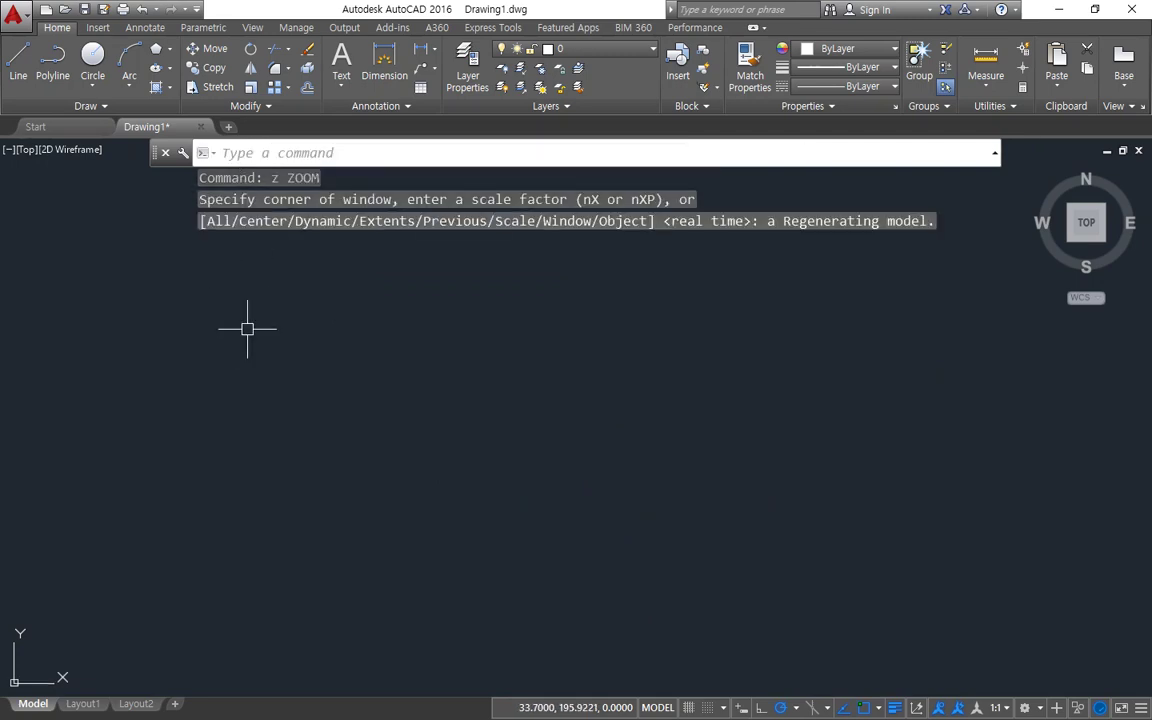
- Start a line in the empty drawing with a 50-unit horizontal segment along the 0° polar direction
type("l")
key("Return")
left_click(347, 422)
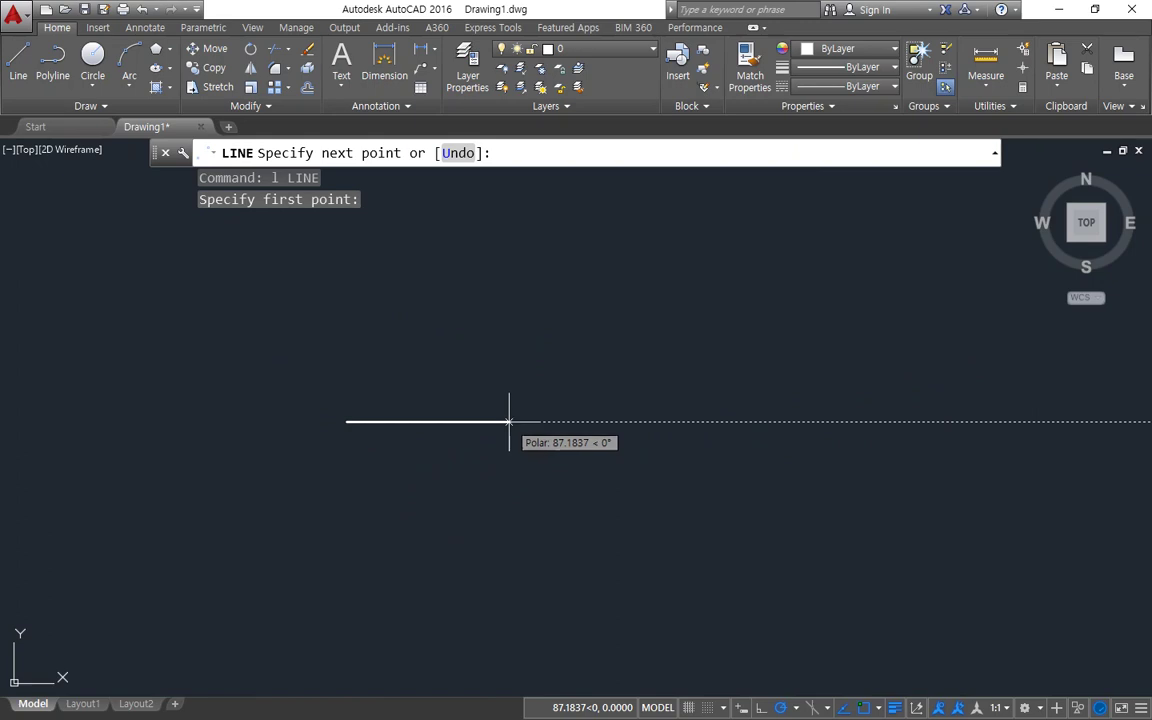
type("50")
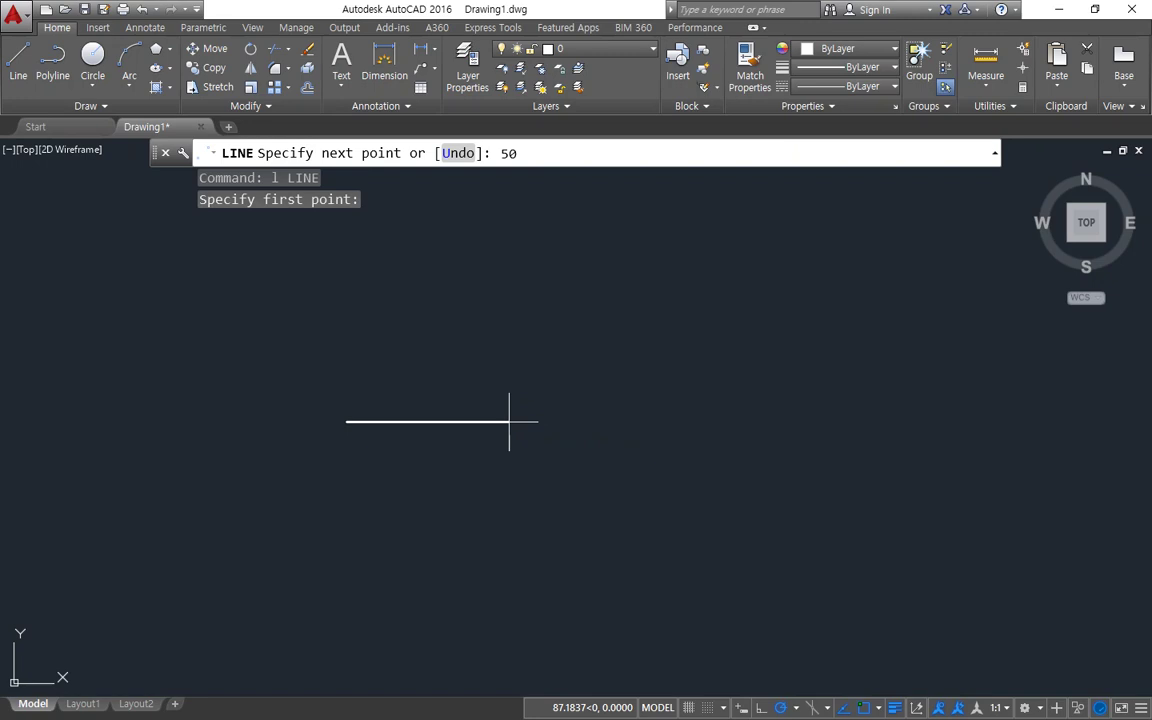
key("Return")
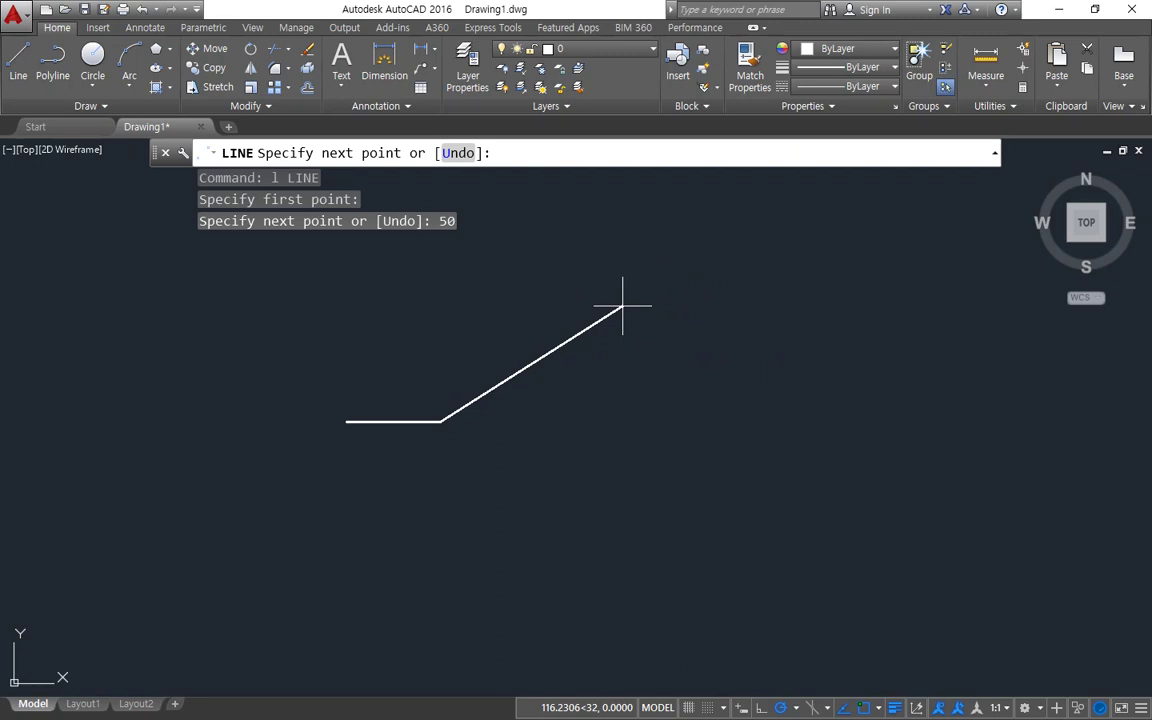
- Undo the mistaken 500-unit slanted segment and add a 50-unit segment along the 36° polar direction instead
key("Return")
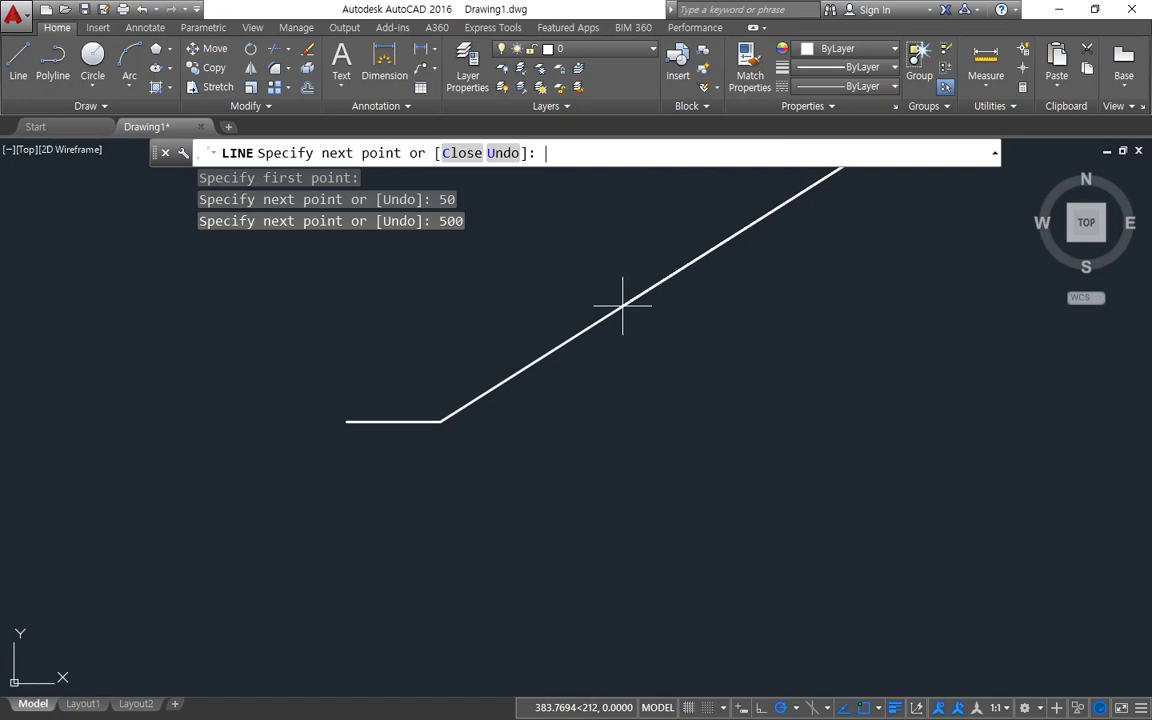
key("ctrl+z")
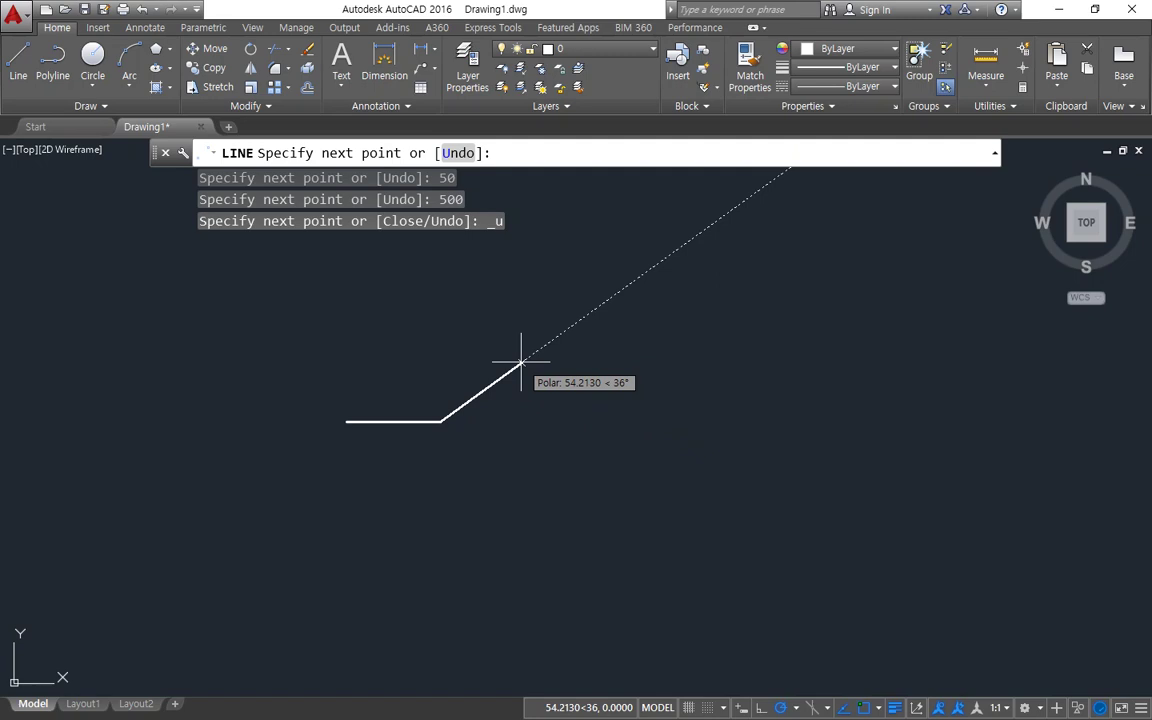
scroll(470, 408, "up", 5)
middle_click_drag(375, 428, 634, 493)
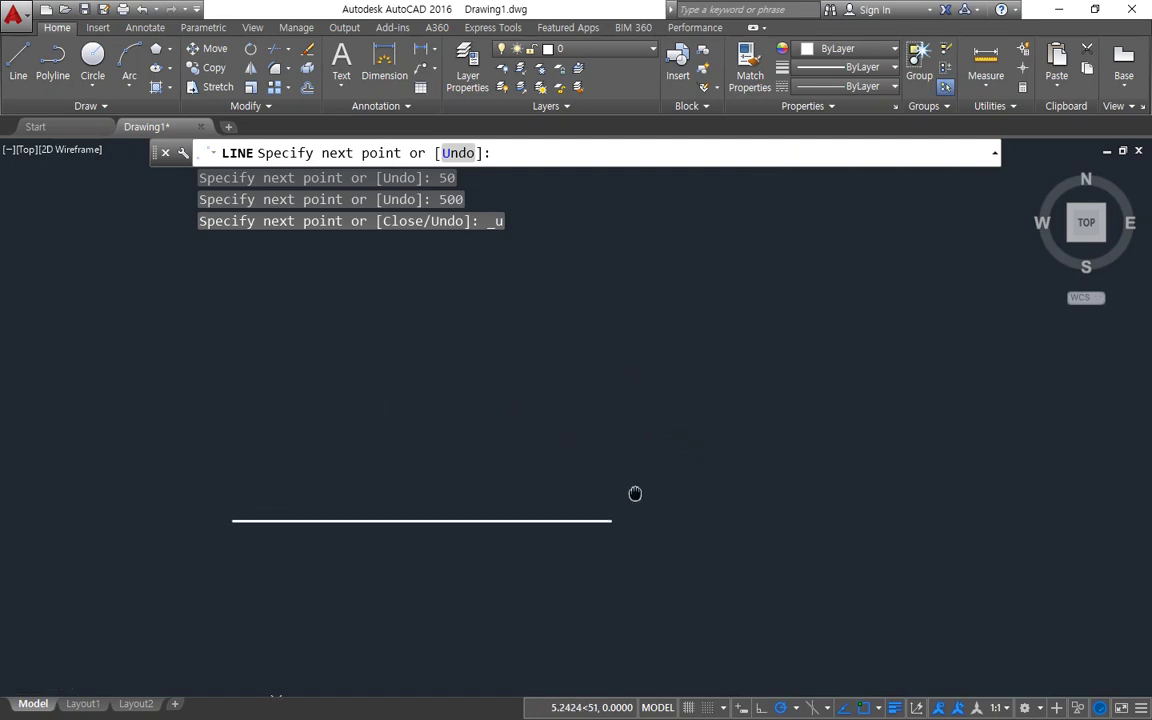
type("50")
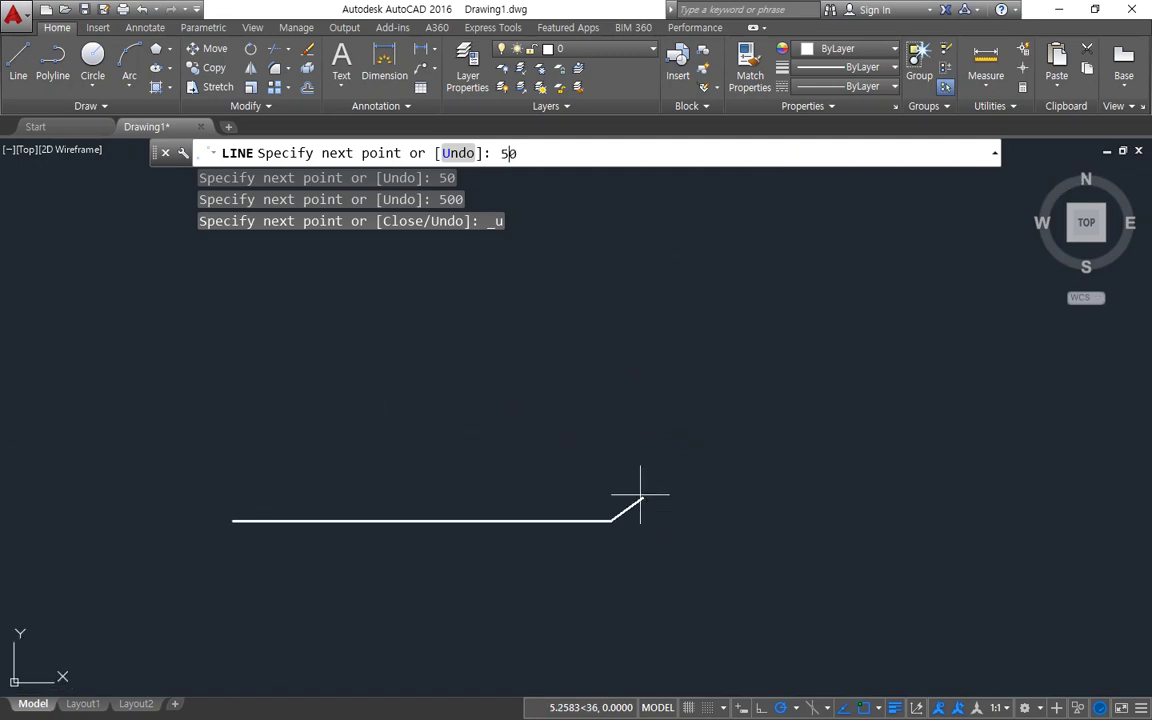
key("Return")
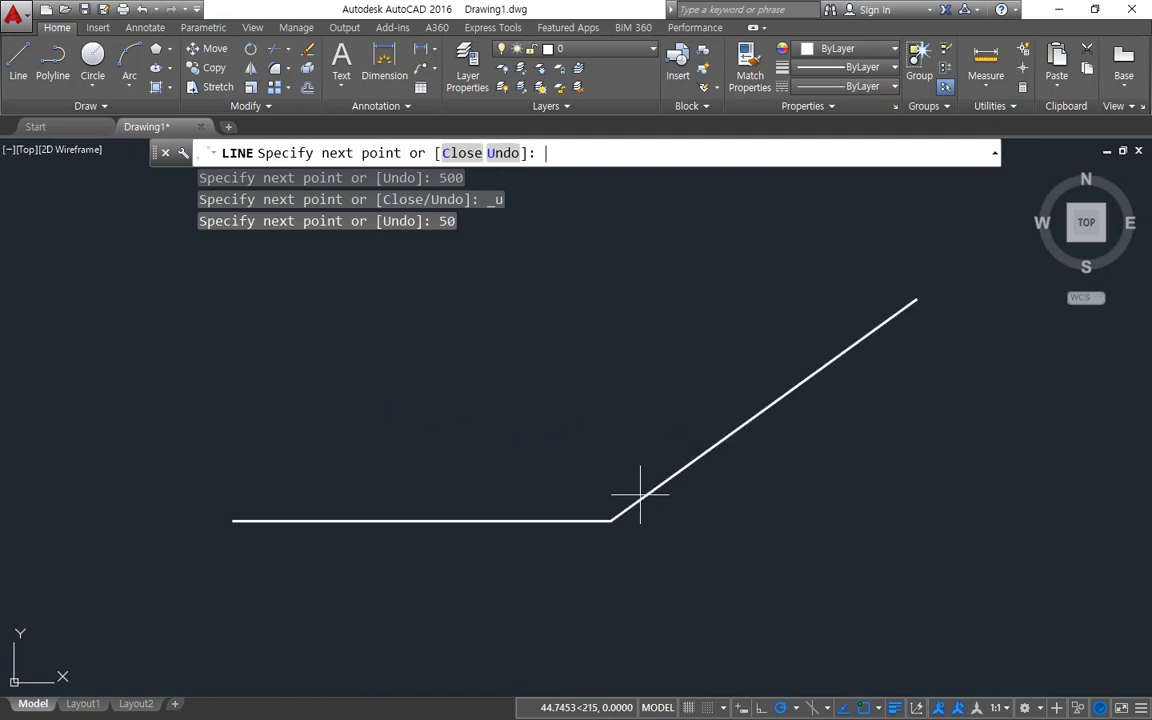
middle_click_drag(849, 265, 572, 408)
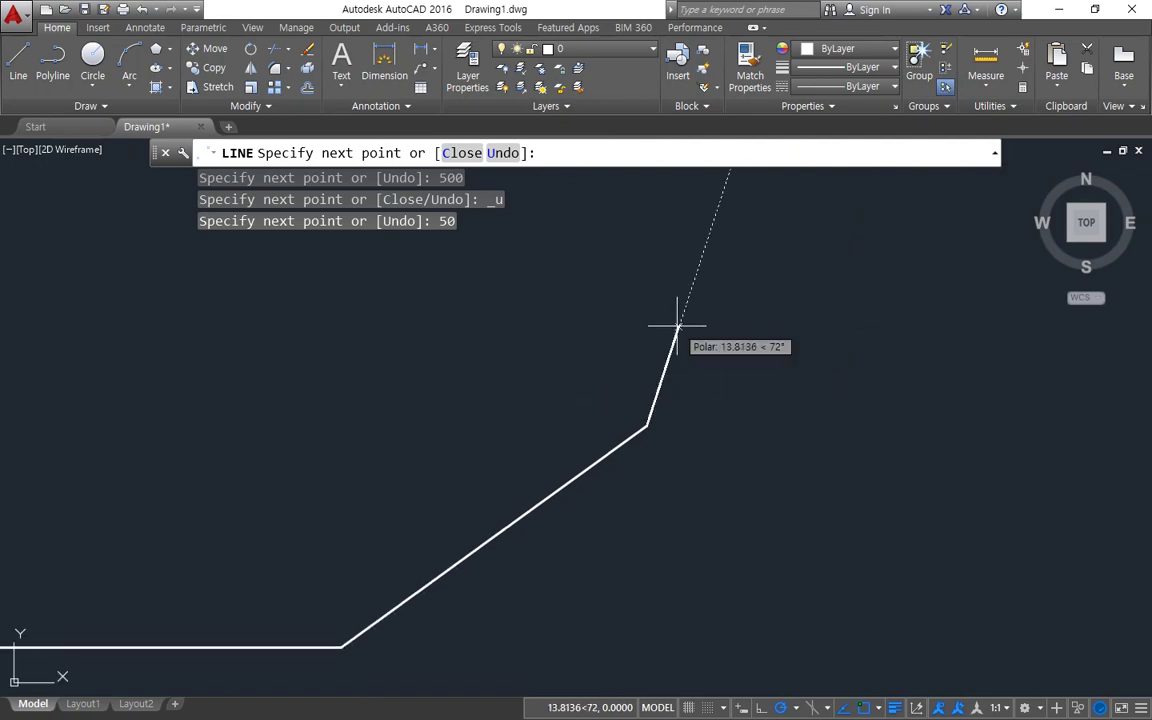
type("503")
key("Return")
type(".")
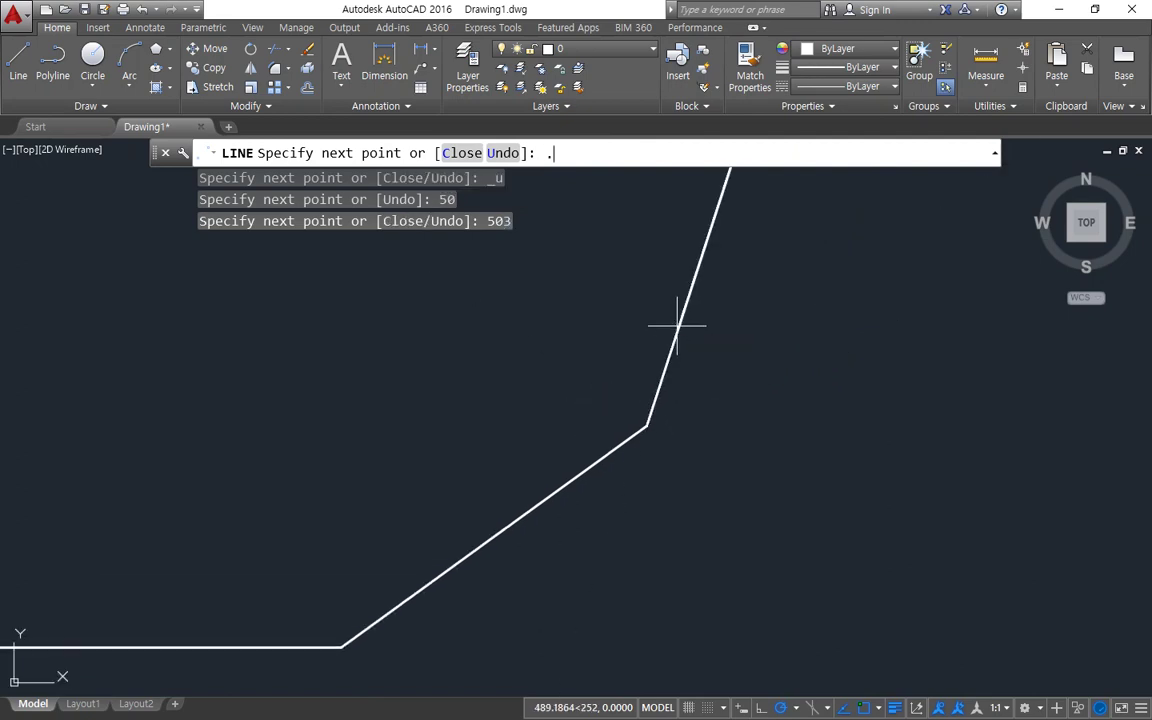
scroll(635, 408, "down", 2)
scroll(632, 414, "down", 2)
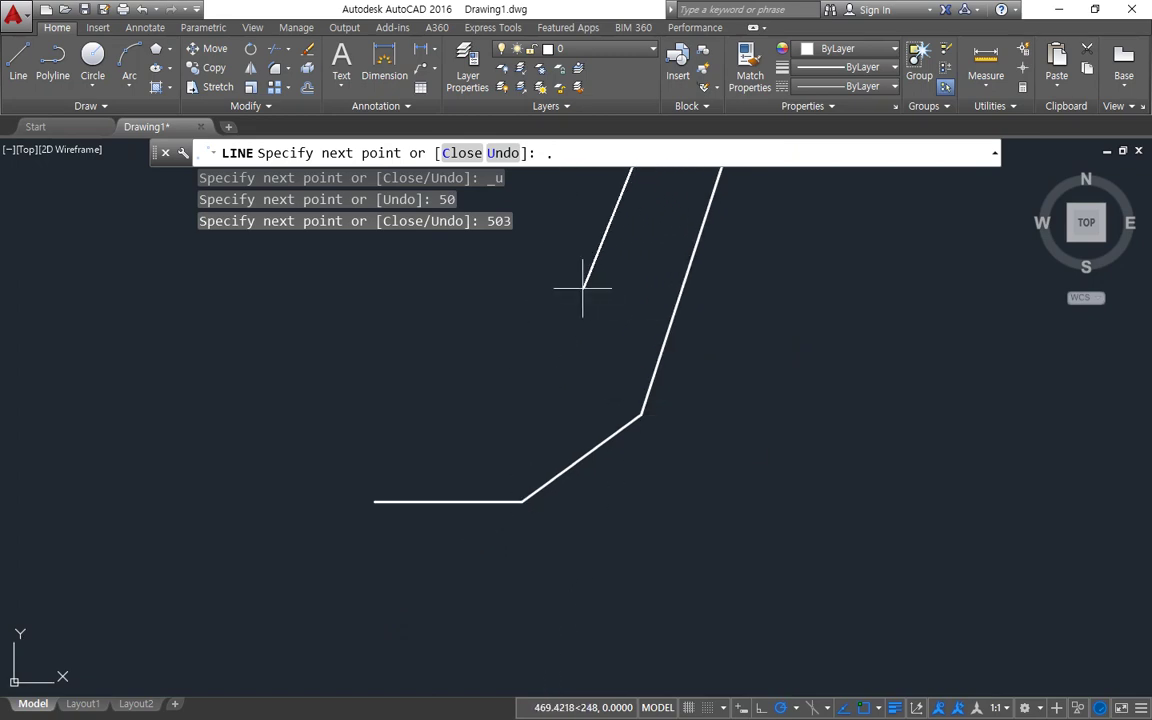
scroll(640, 268, "down", 2)
middle_click_drag(640, 275, 597, 561)
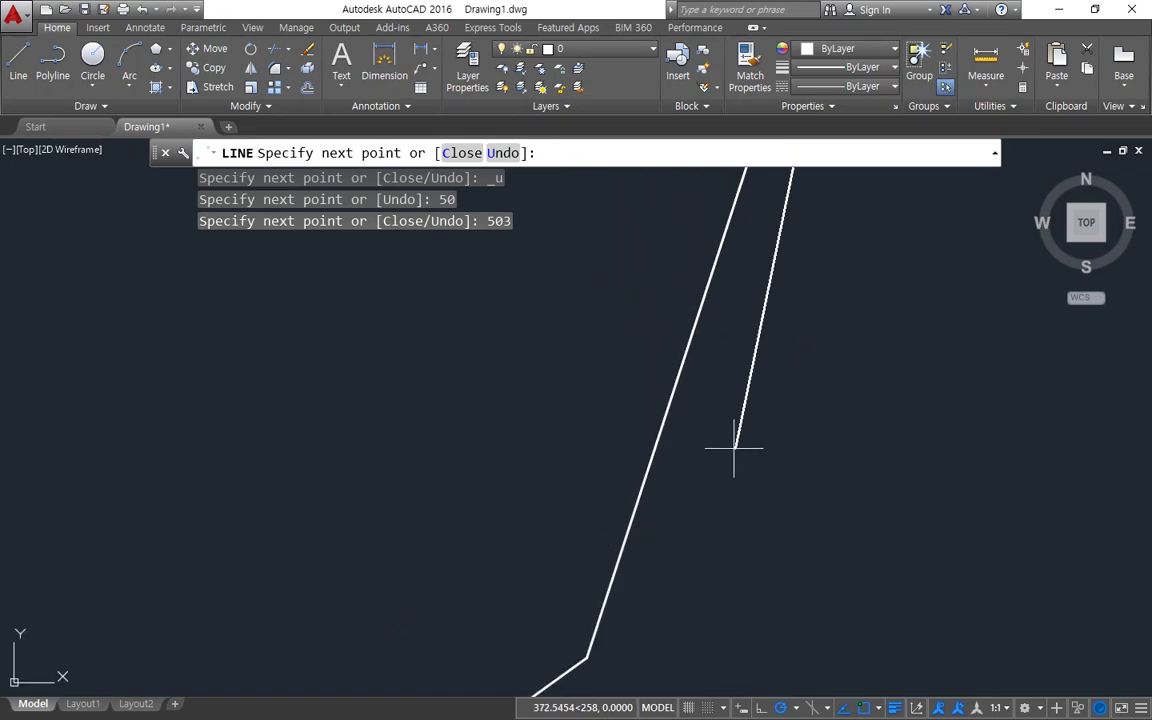
key("ctrl+z")
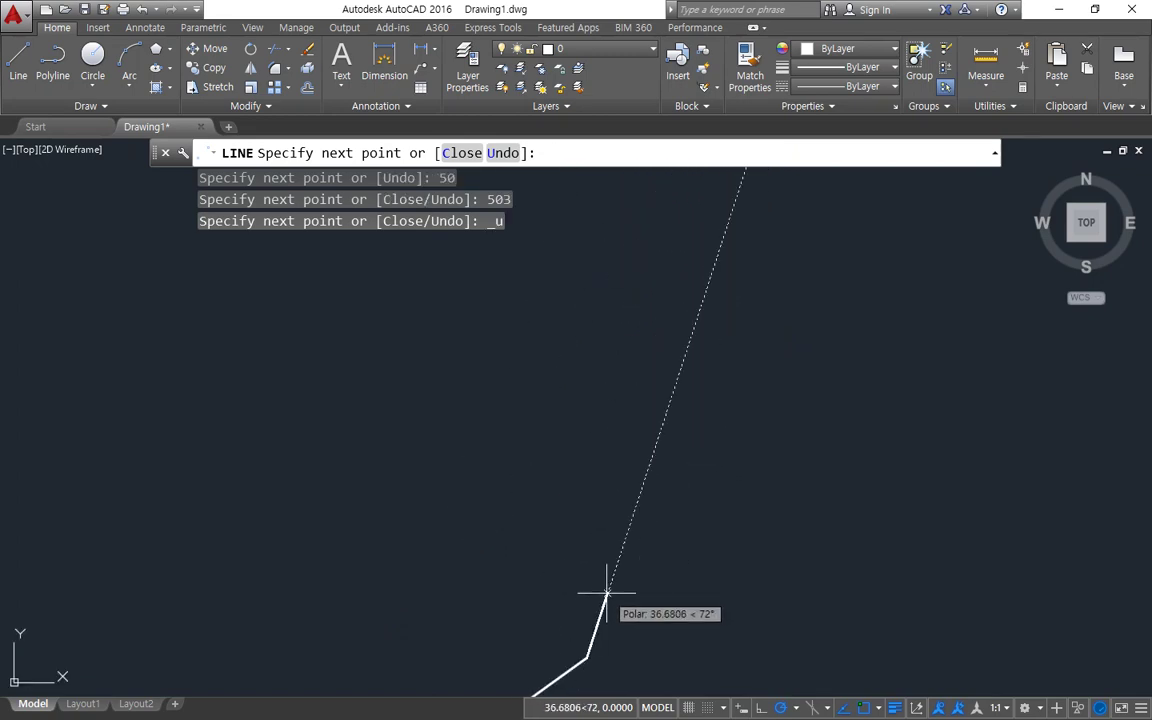
- Continue the line with three 50-unit segments along the 72°, 108° and 144° polar directions
type("50")
key("Return")
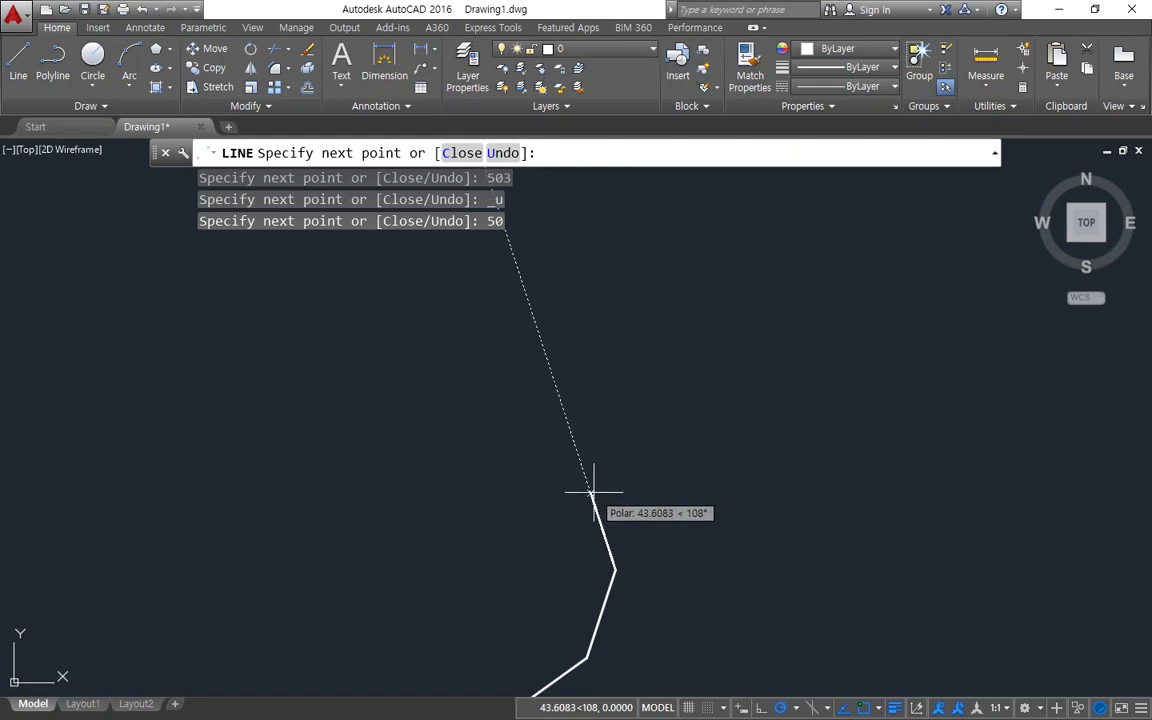
type("50")
key("Return")
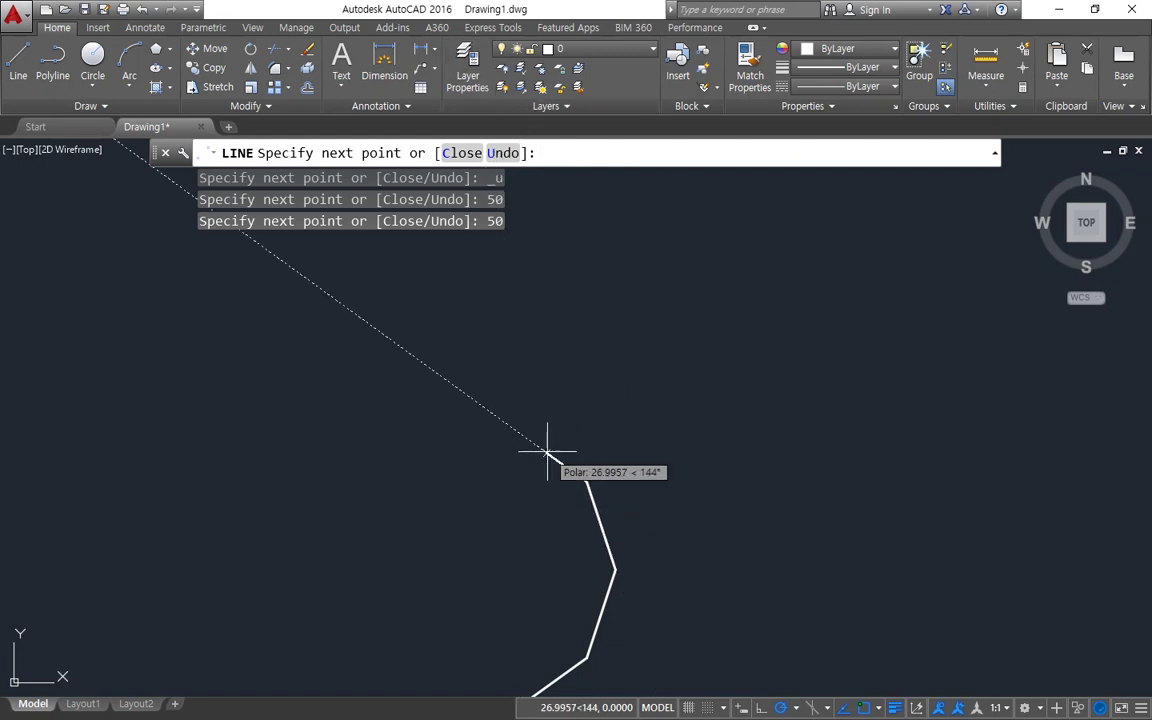
type("50")
key("Return")
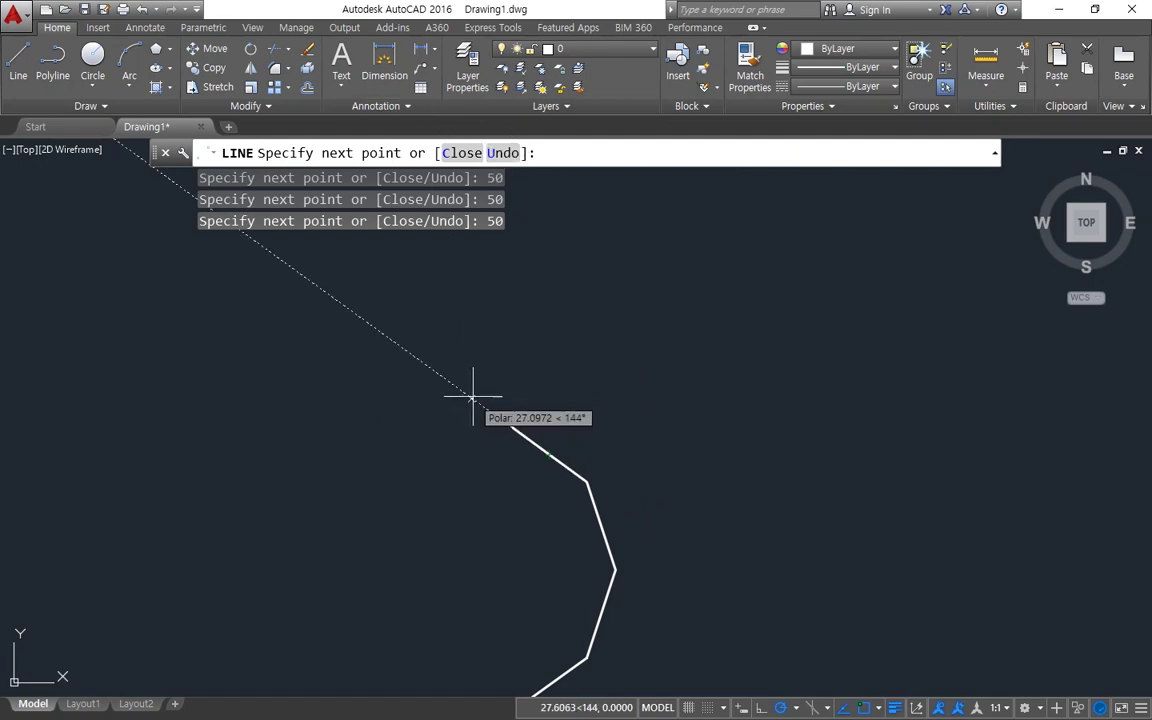
- Add 50-unit segments along the 180°, 216° and 252° polar directions to the open outline
type("50")
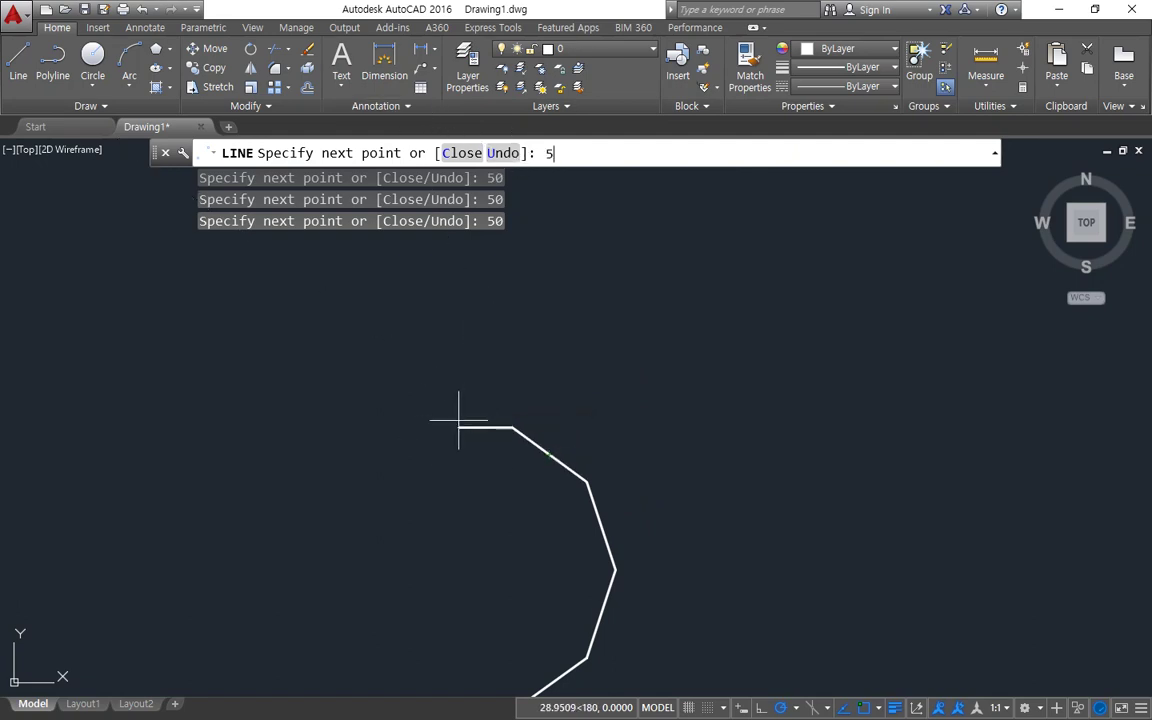
key("Return")
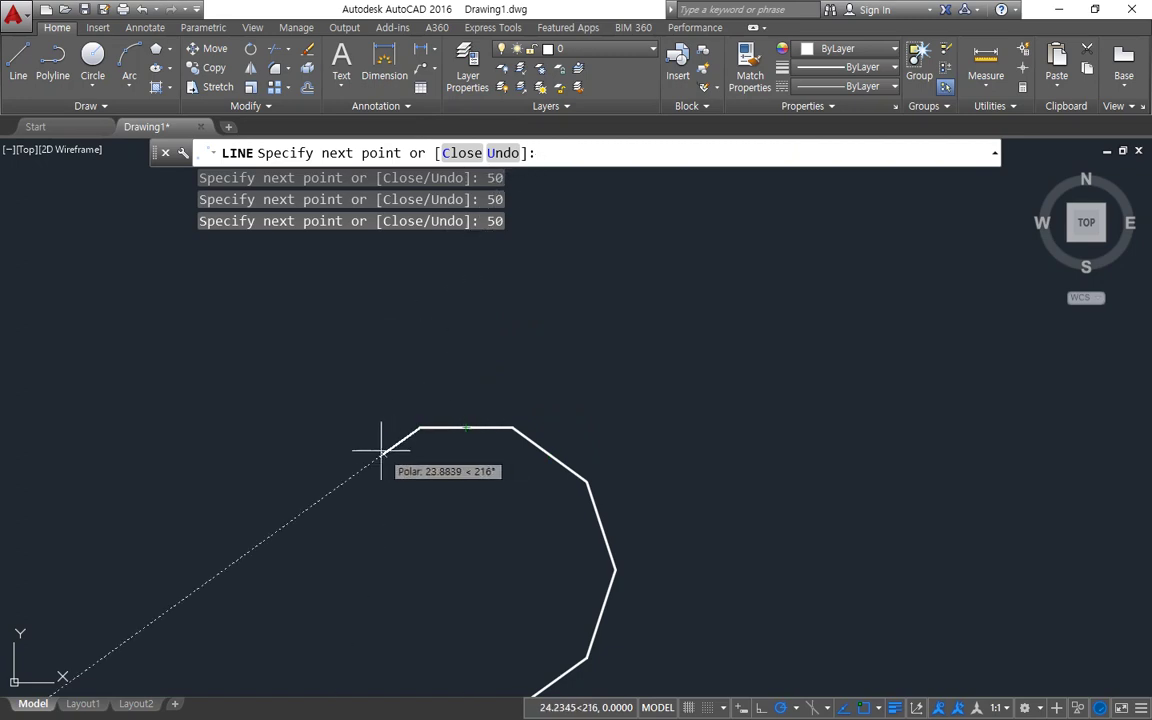
type("50")
key("Return")
scroll(553, 190, "down", 2)
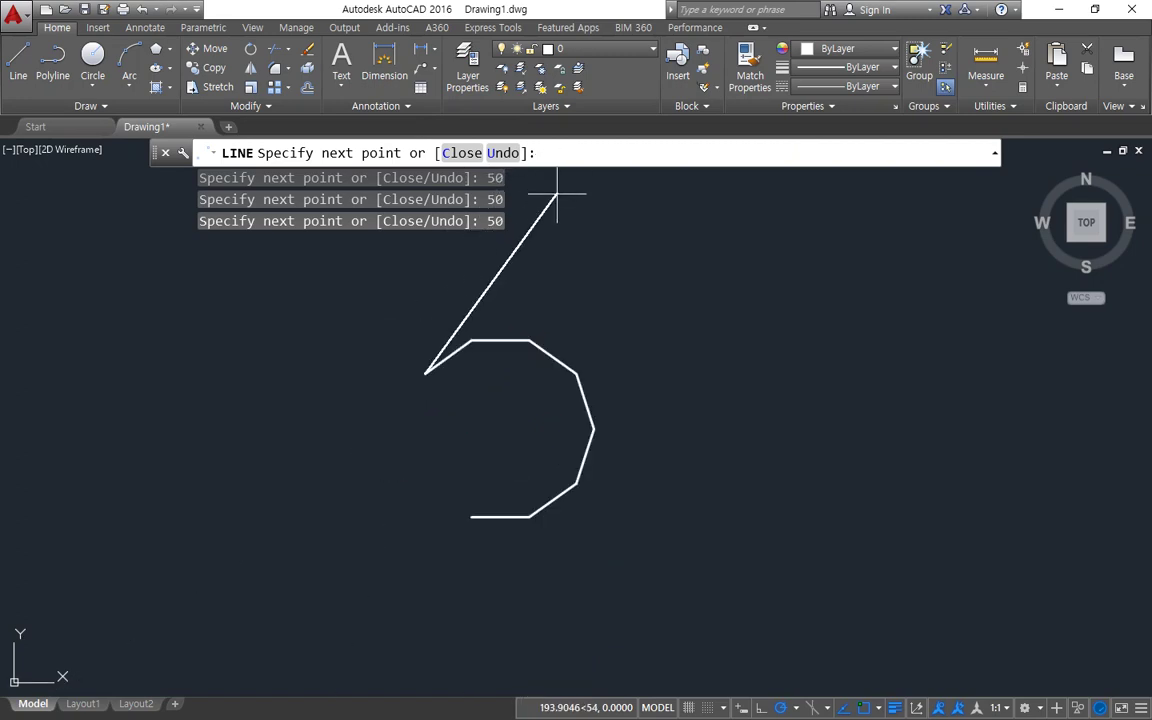
middle_click_drag(555, 195, 581, 128)
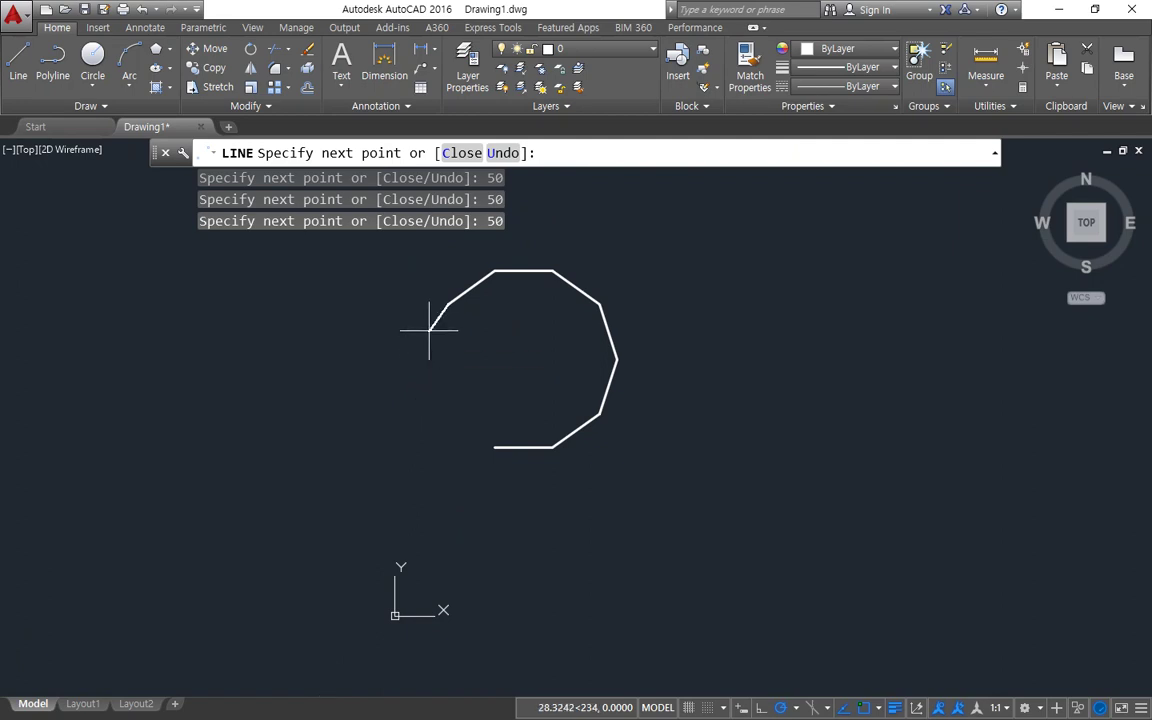
type("50")
key("Return")
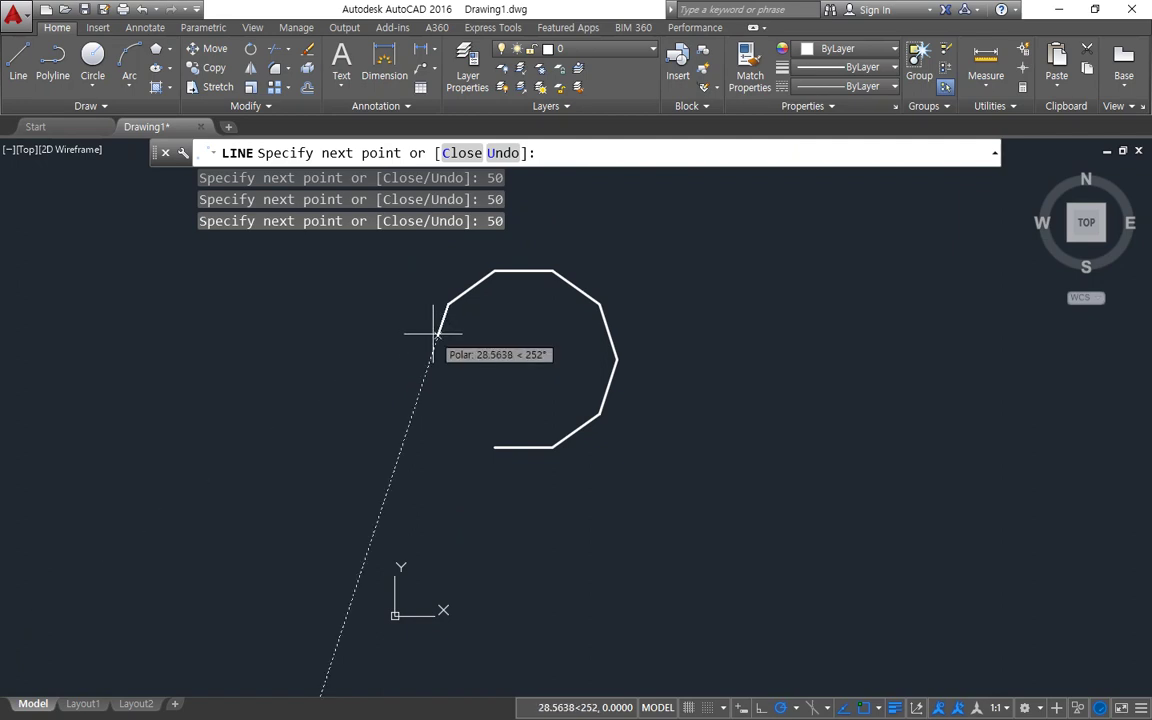
type("50")
key("Return")
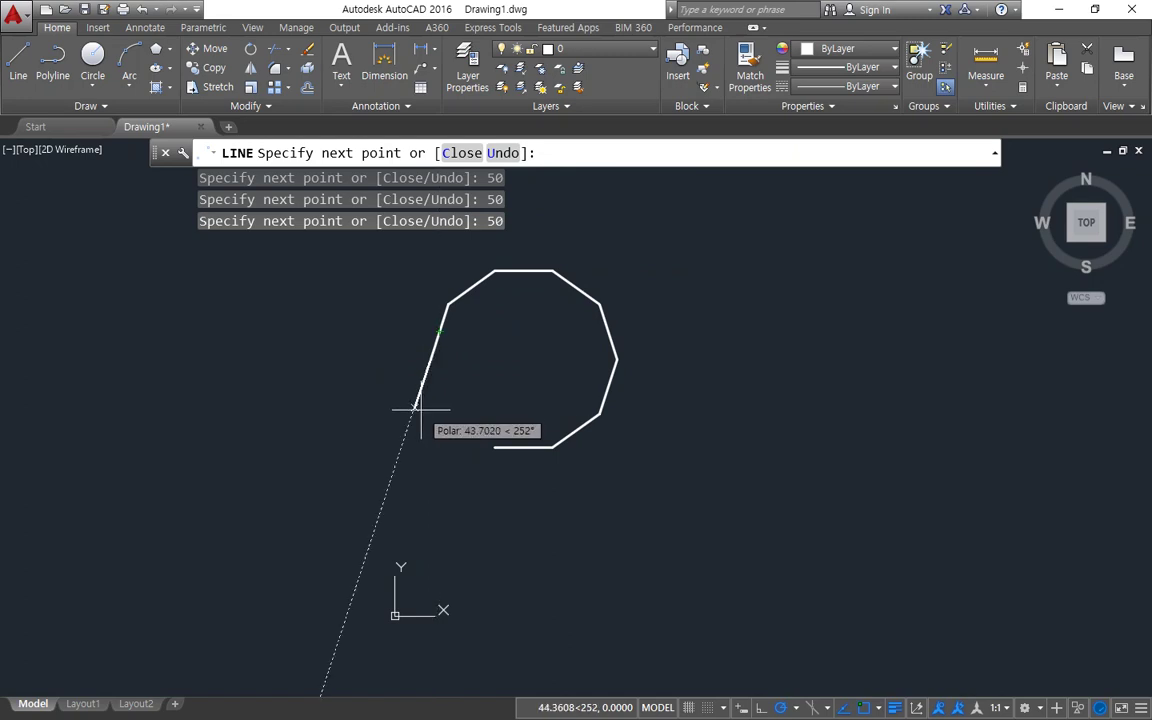
- Add a 50-unit segment along the 288° polar direction and close the outline into a ten-sided polygon
scroll(420, 408, "up", 4)
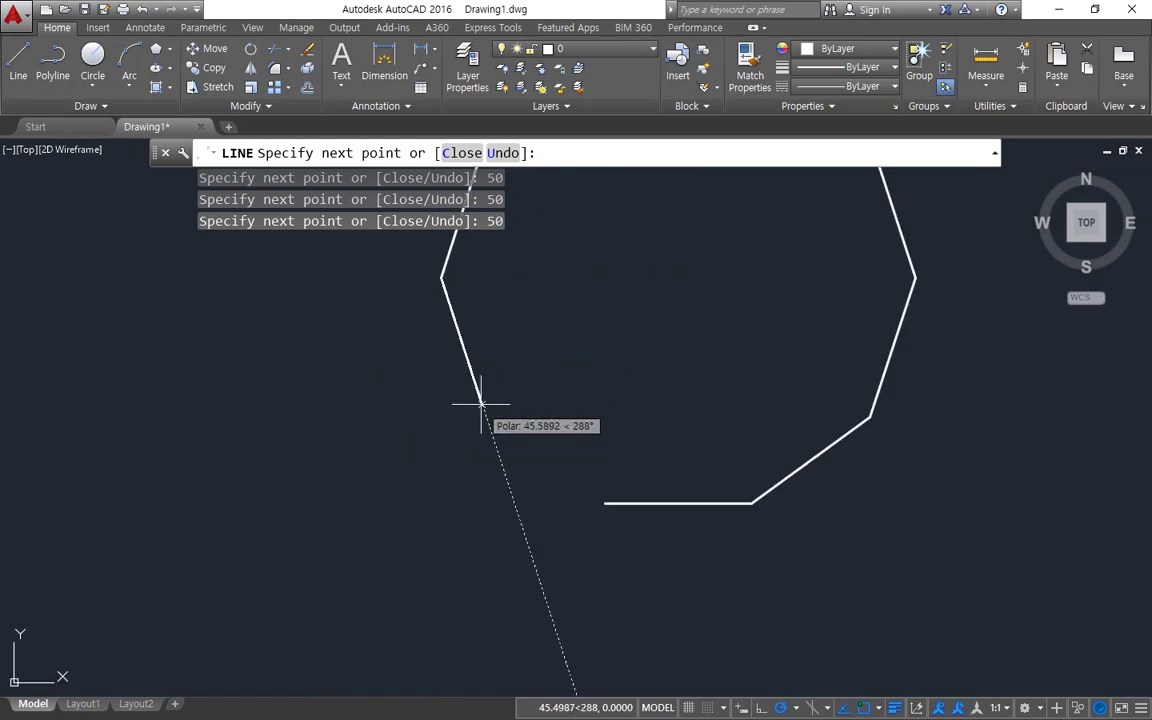
type("50")
key("Return")
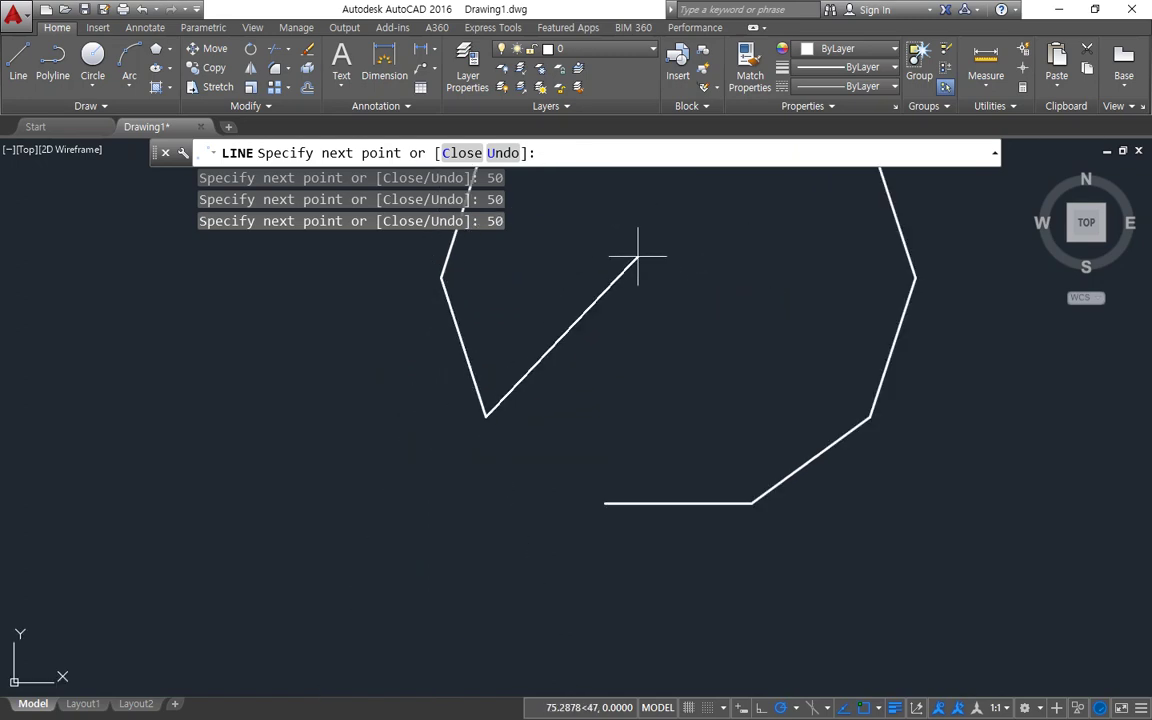
type("c")
key("Return")
scroll(637, 257, "down", 3)
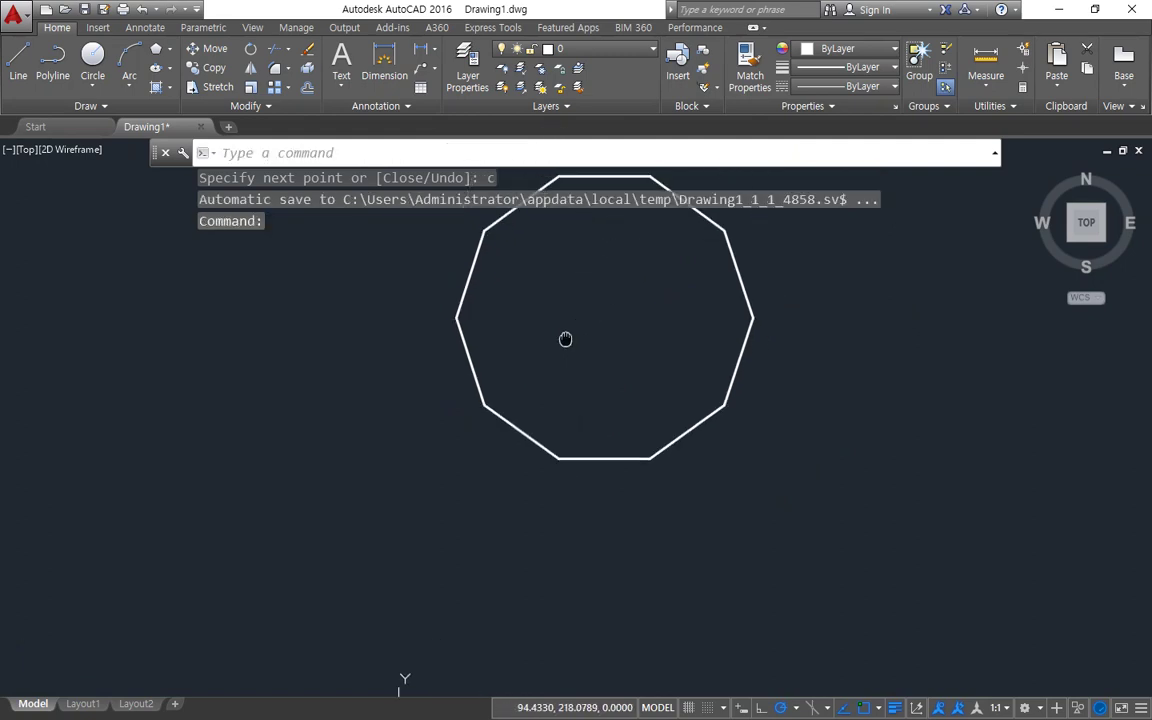
scroll(630, 287, "up", 2)
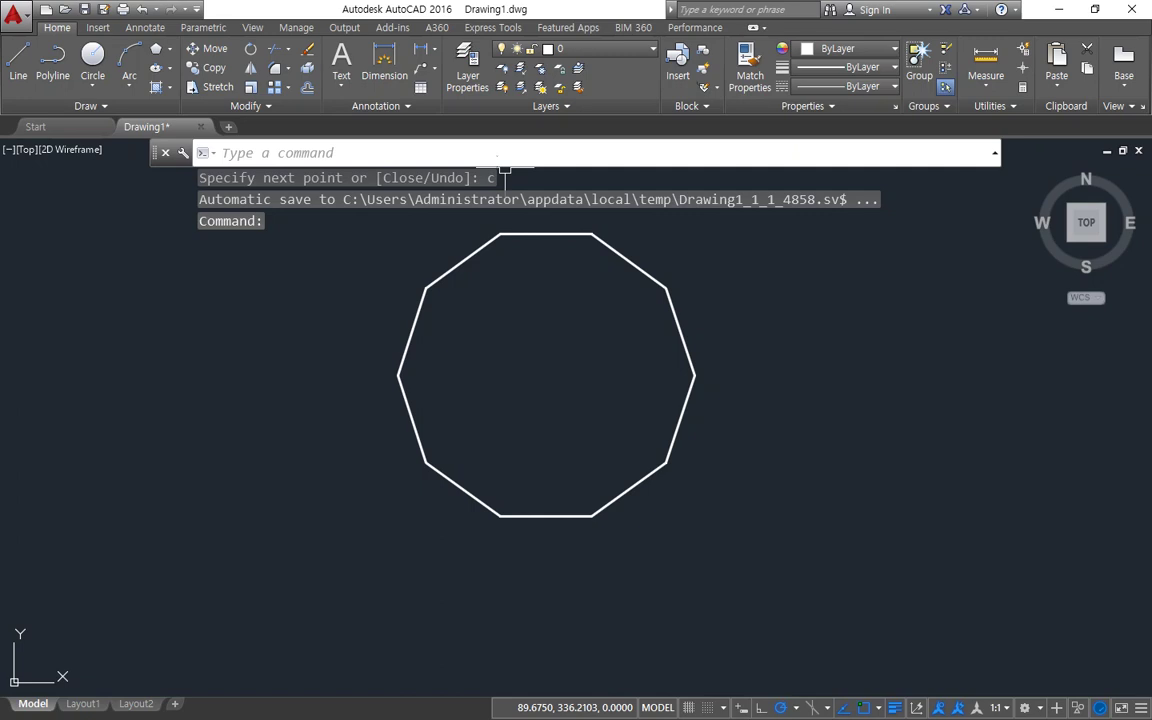
scroll(531, 312, "down", 2)
middle_click_drag(628, 424, 292, 484)
scroll(309, 469, "up", 1)
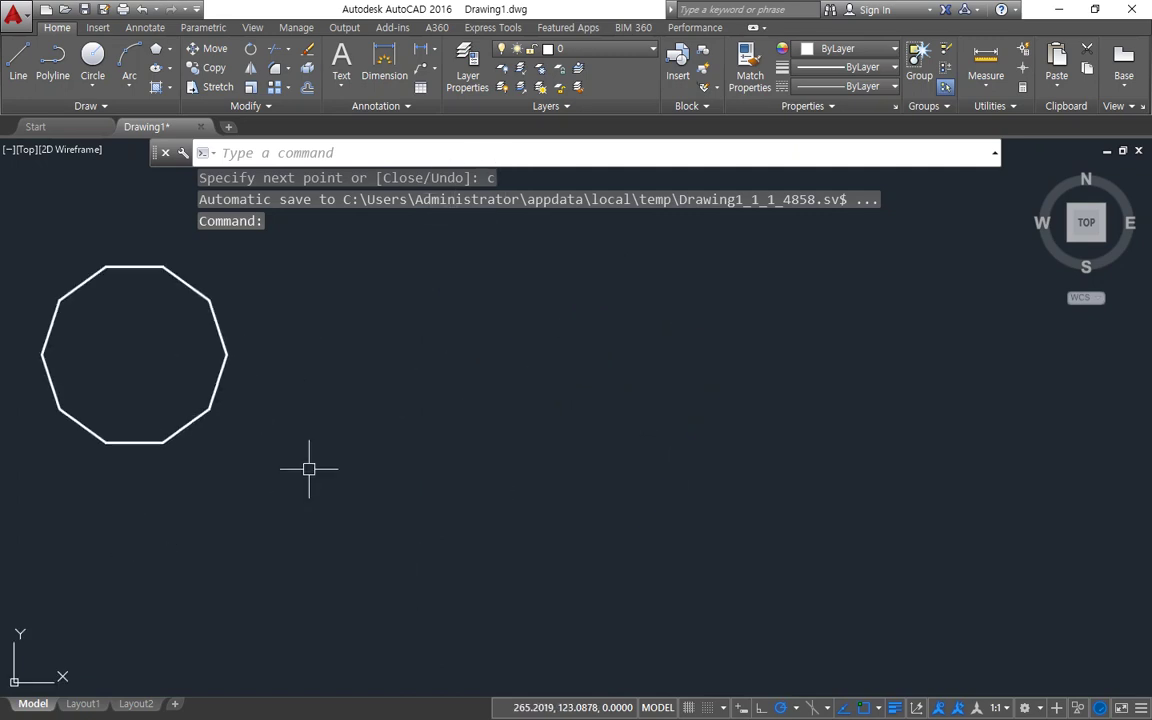
type("l")
key("Return")
key("Escape")
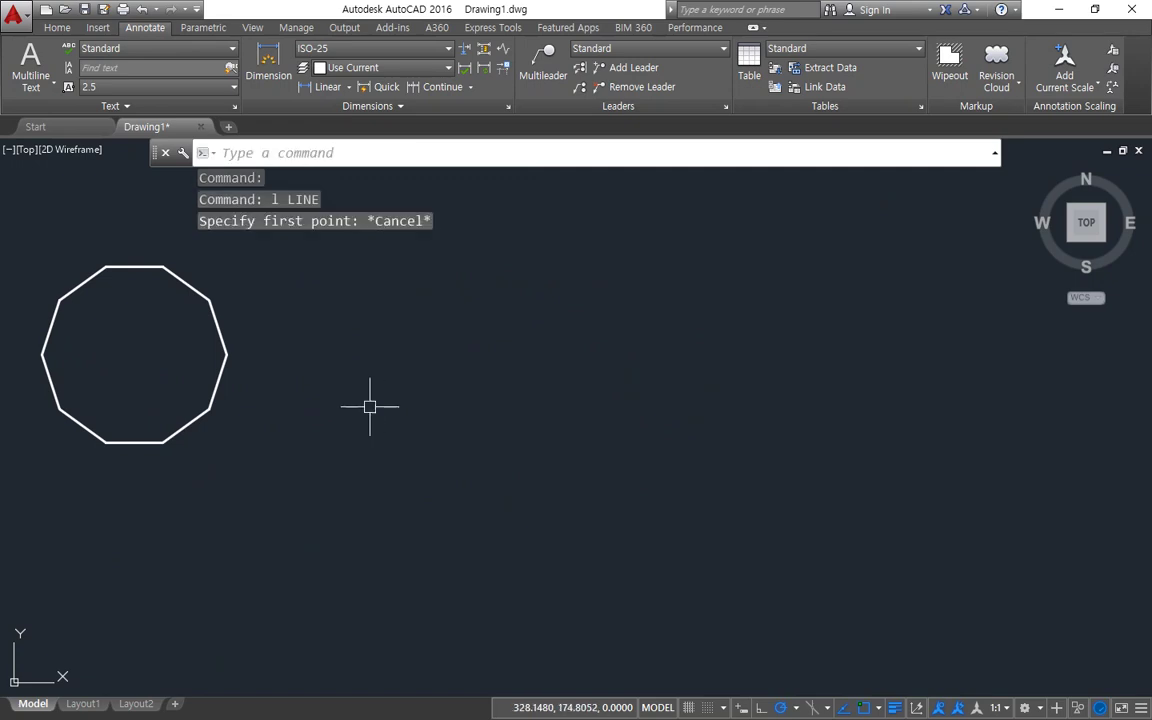
key("Escape")
left_click(57, 27)
- Start a new line in the empty area east of the decagon with a 100-unit segment along the 0° polar direction
type("l")
key("Return")
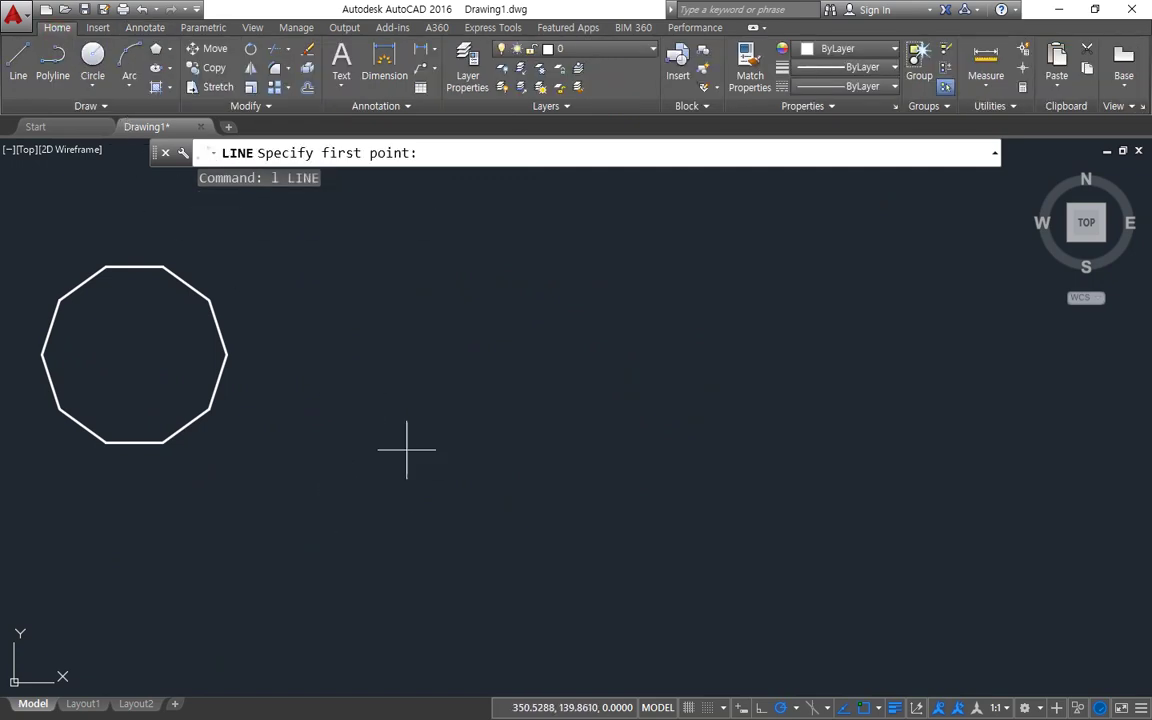
left_click(403, 411)
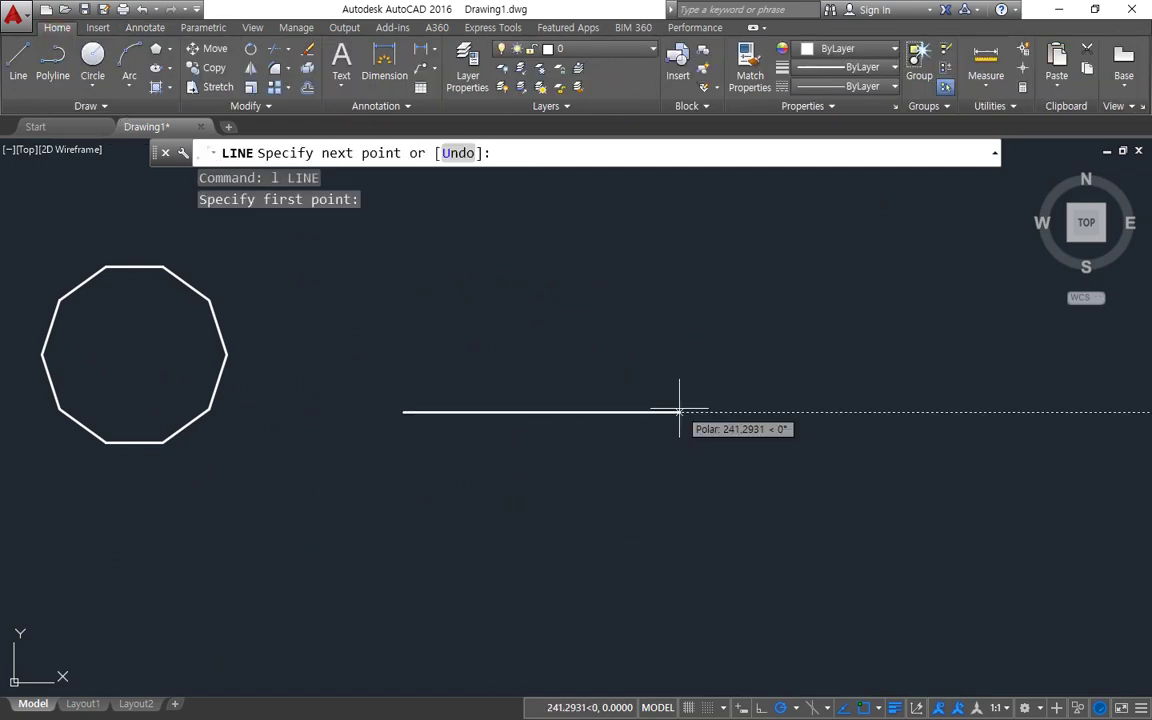
type("100")
key("Return")
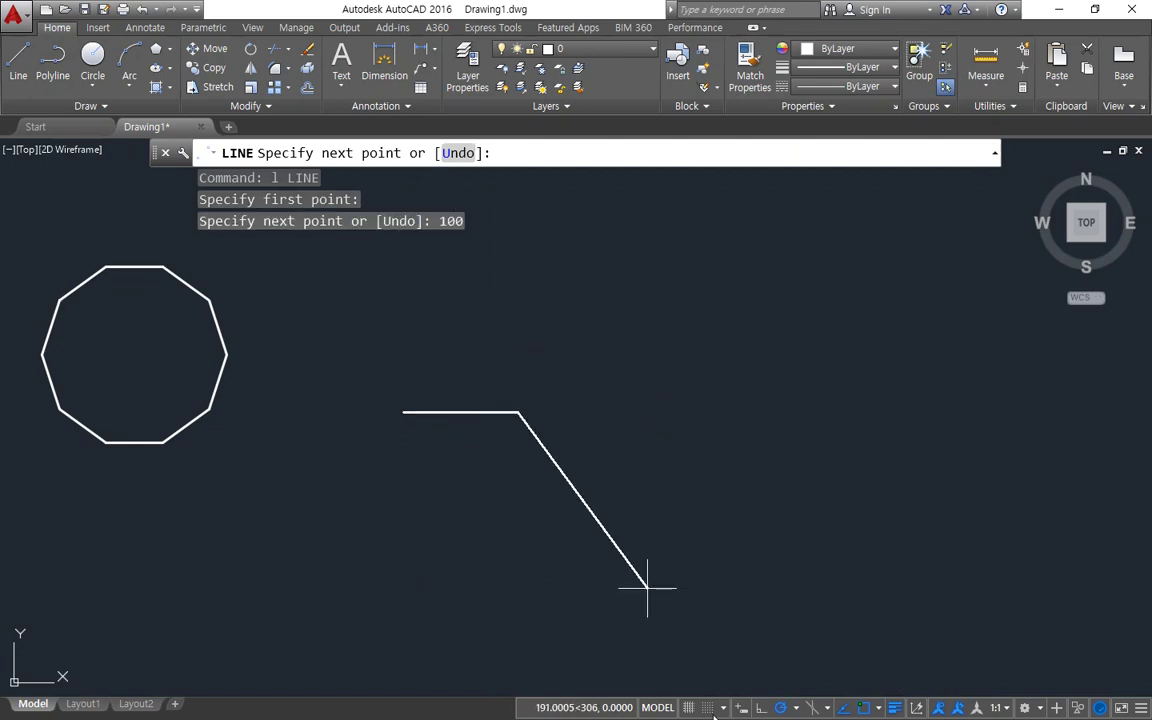
- Set the polar tracking increment to 90, 180, 270, 360... and add a 100-unit segment along the 90° direction
left_click(796, 708)
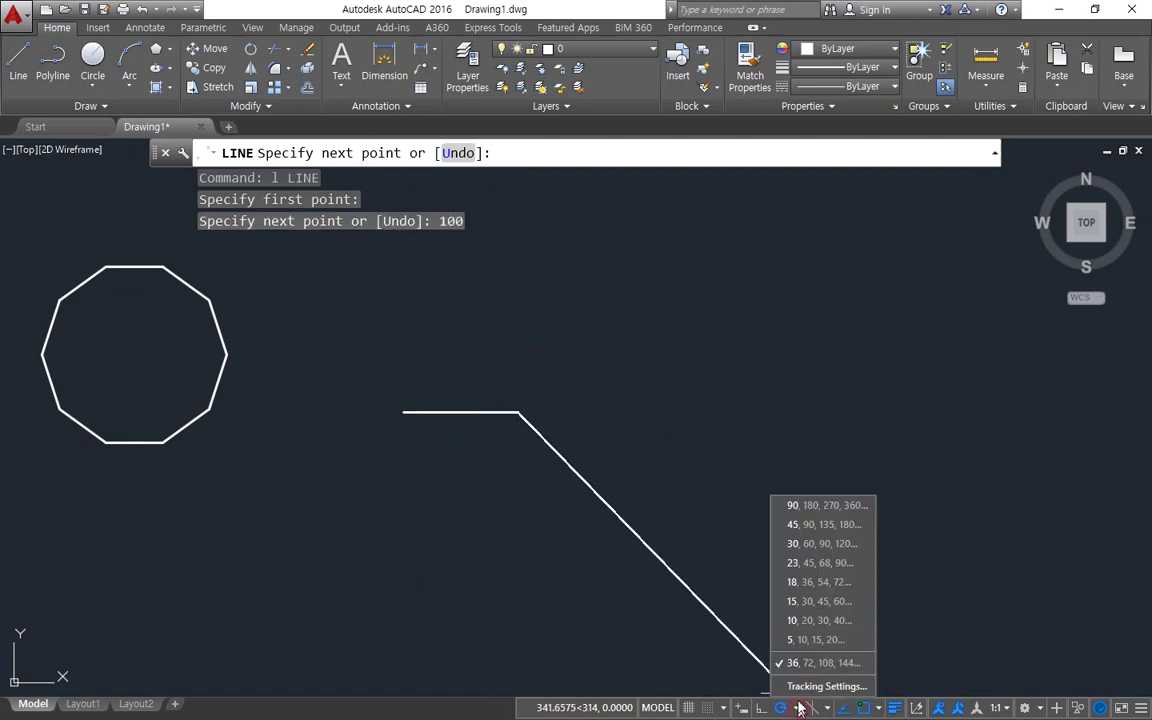
left_click(802, 511)
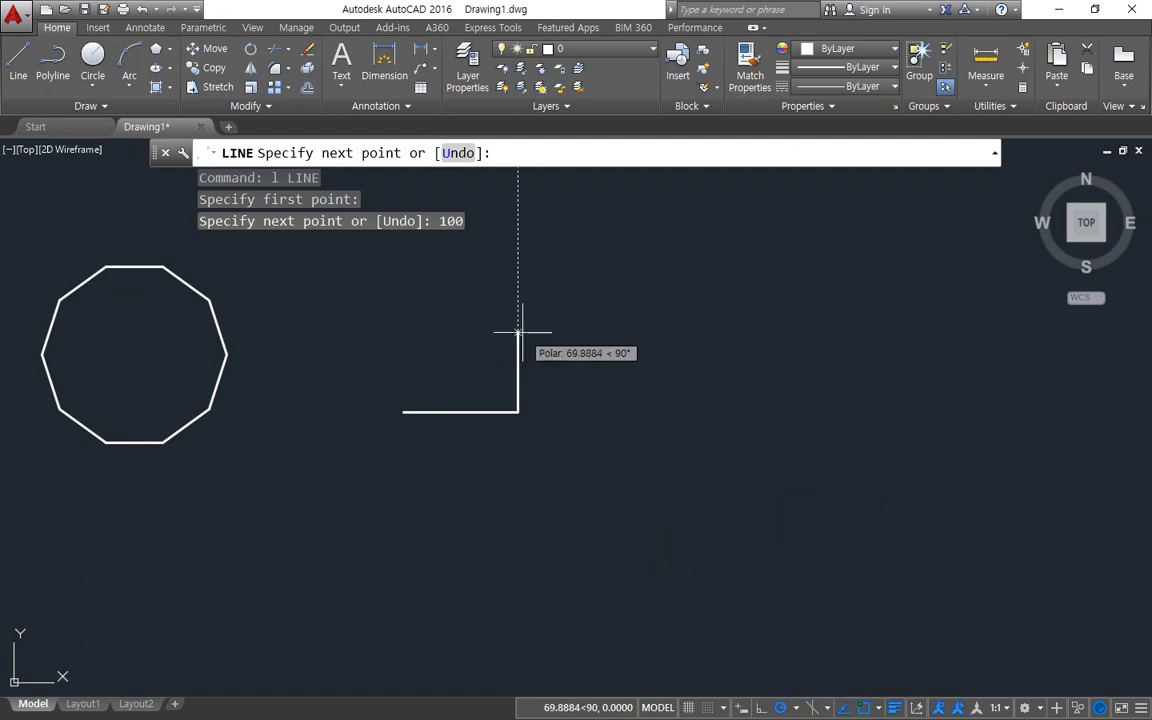
type("100")
key("Return")
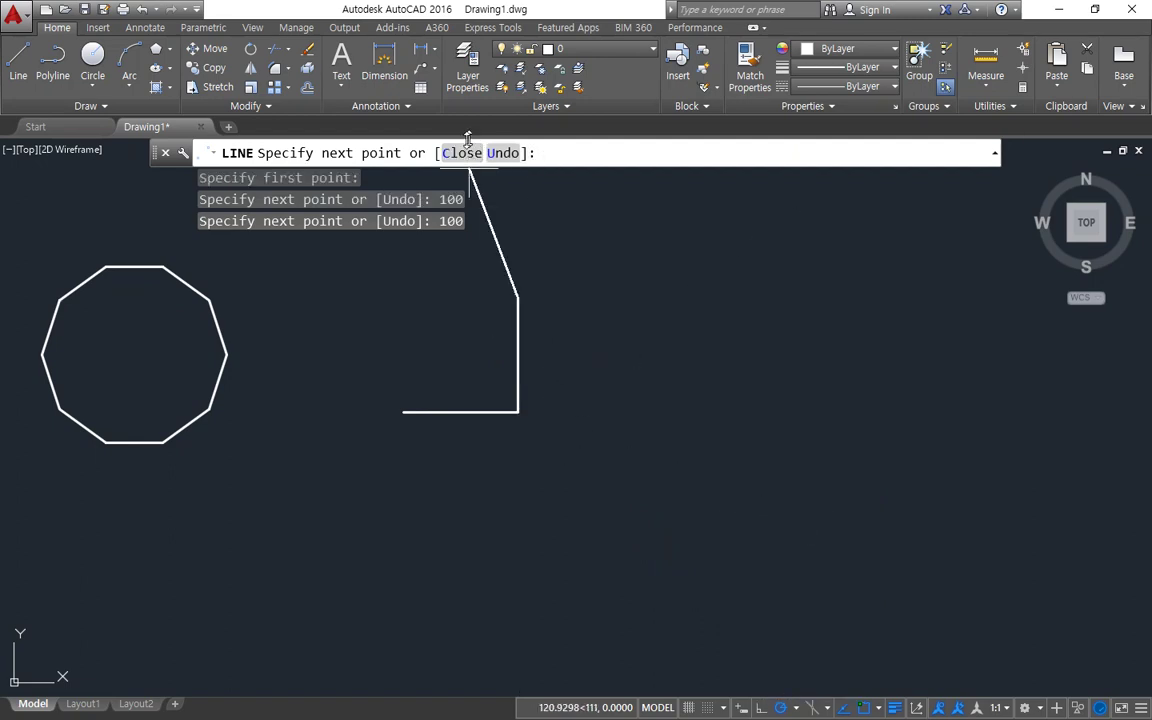
- Add a 100-unit segment along the 180° polar direction and close the line into a square
type("00")
key("Return")
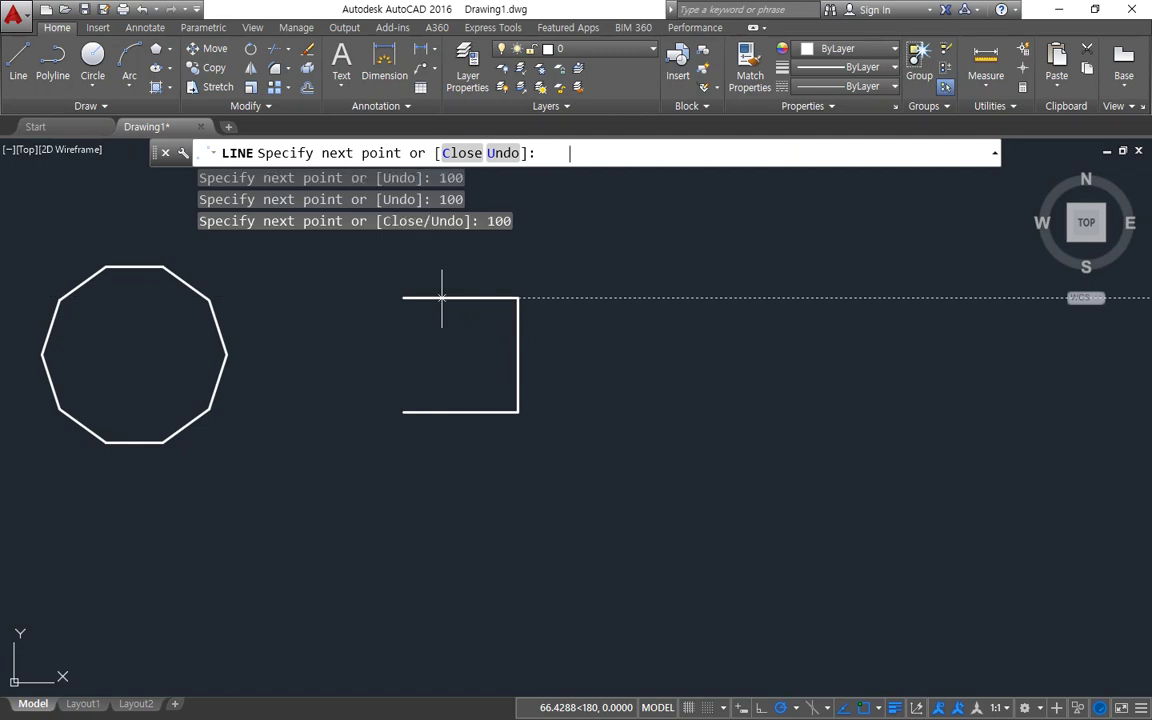
type("c")
key("Return")
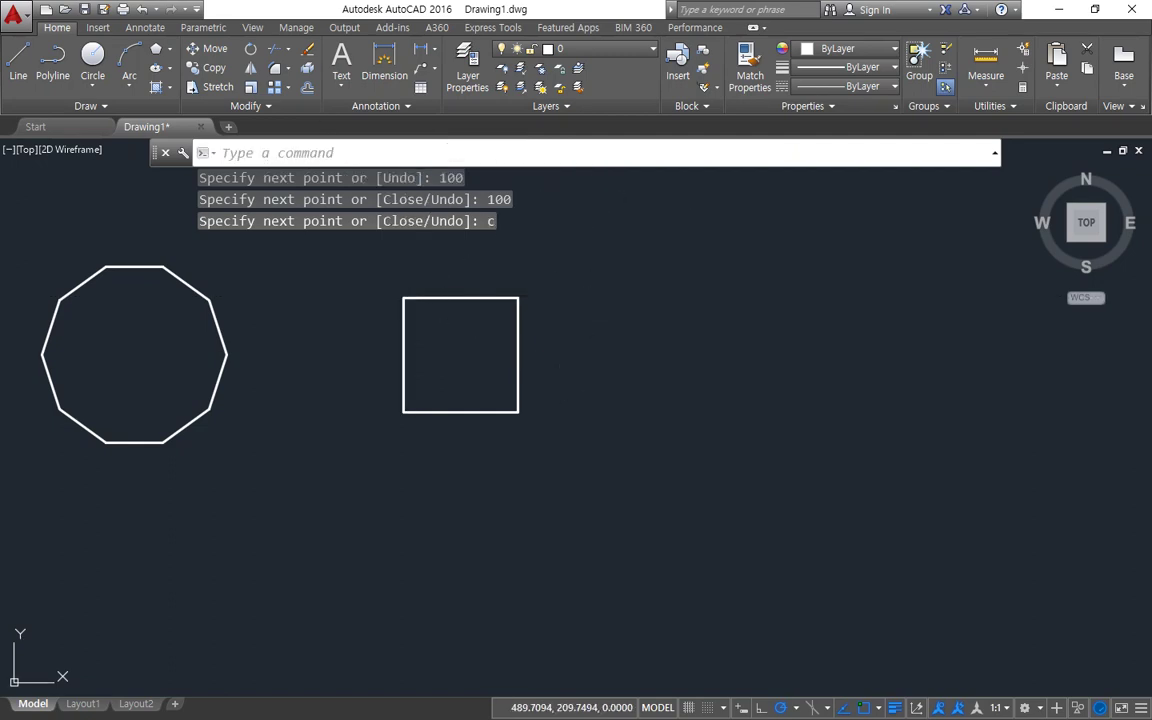